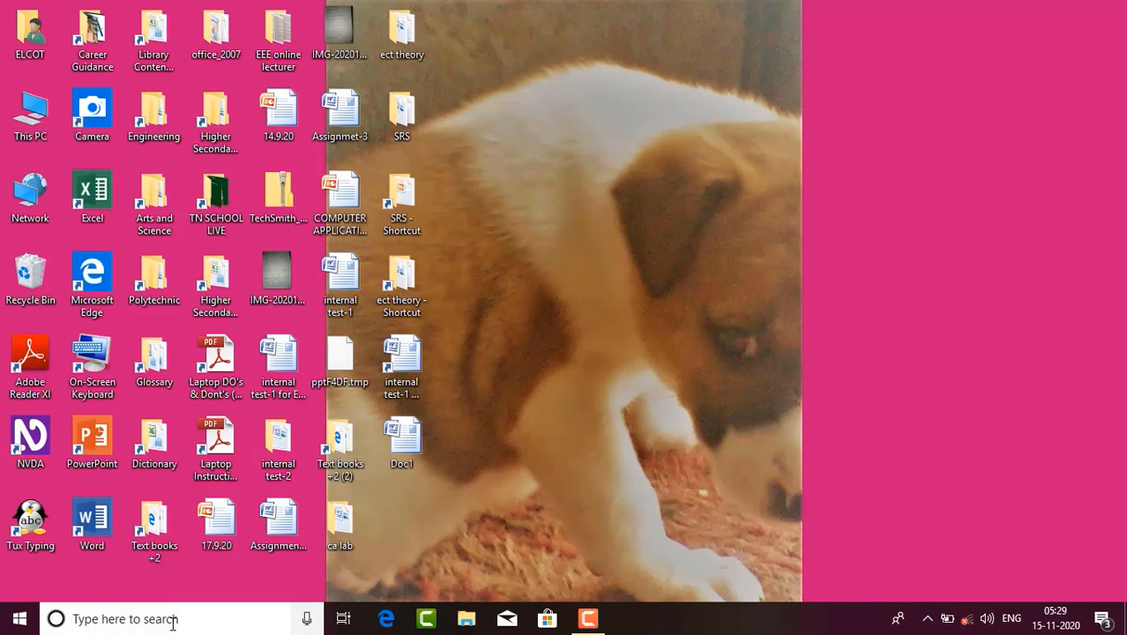
# Step: Find Microsoft Office Word 2007 through the Windows search and launch it
pyautogui.click(173, 621)
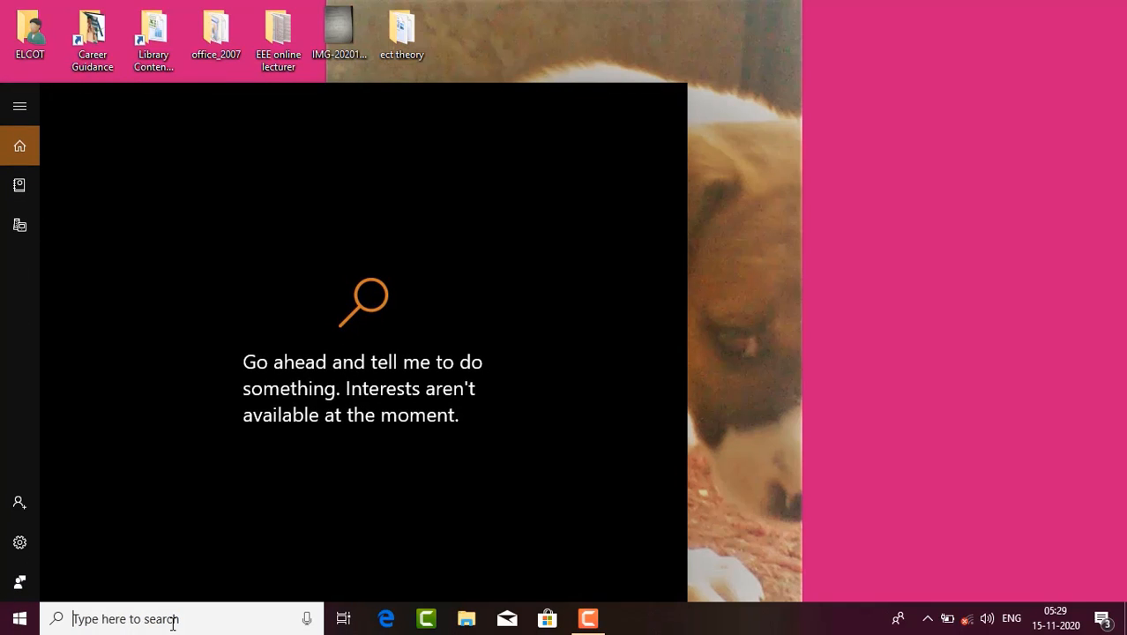
pyautogui.write('m')
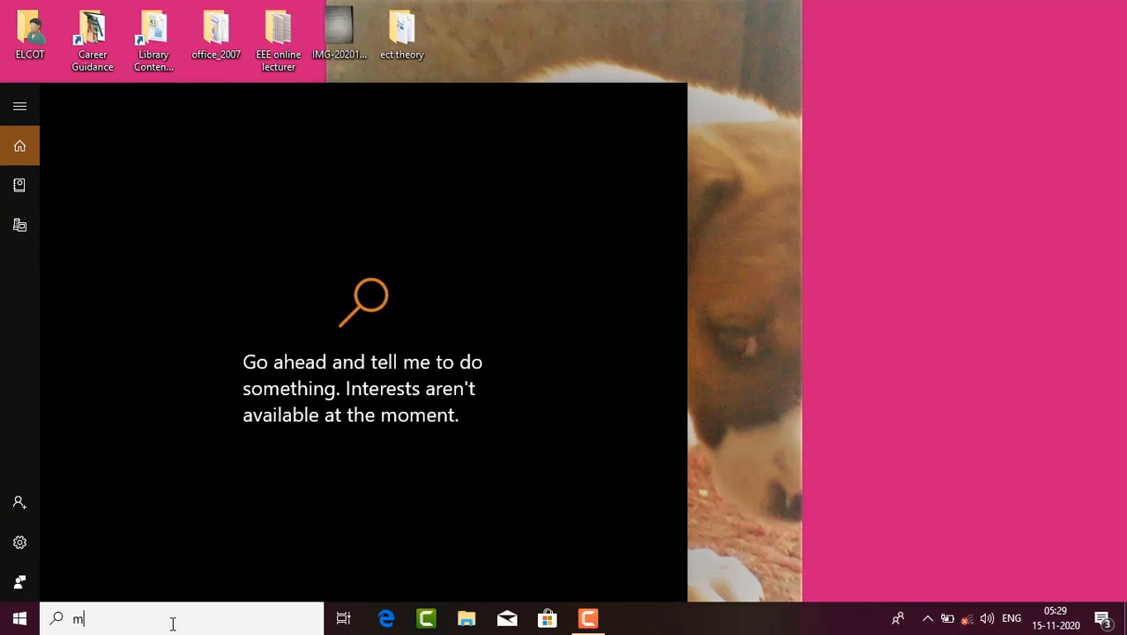
pyautogui.write('icro')
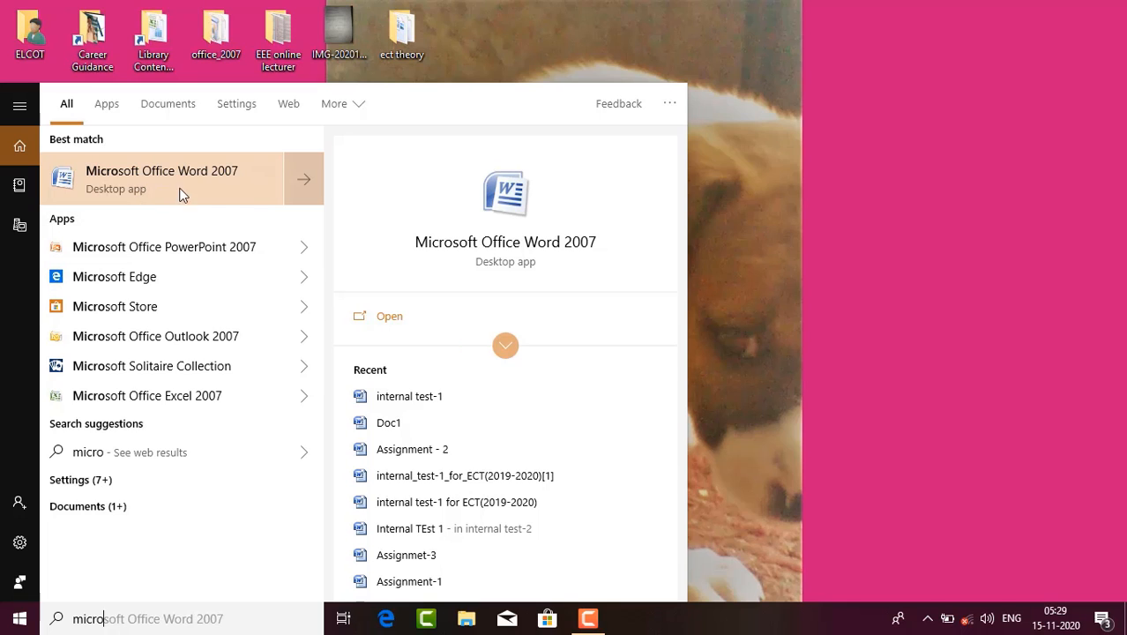
pyautogui.click(234, 180)
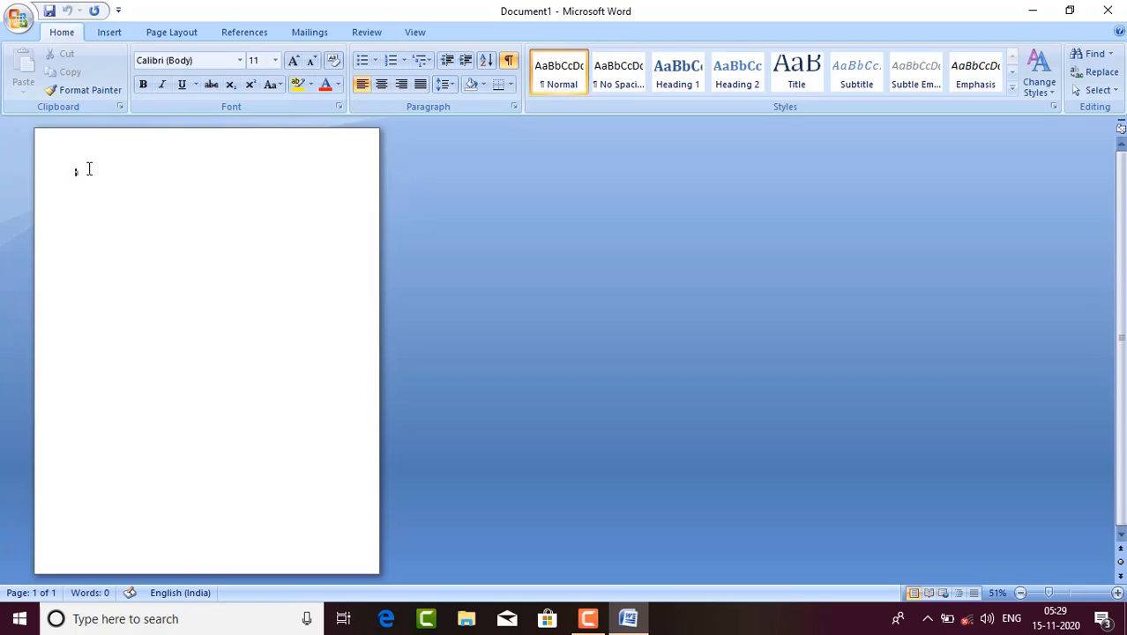
# Step: Create a new blank document and turn off the display of formatting marks
pyautogui.click(17, 19)
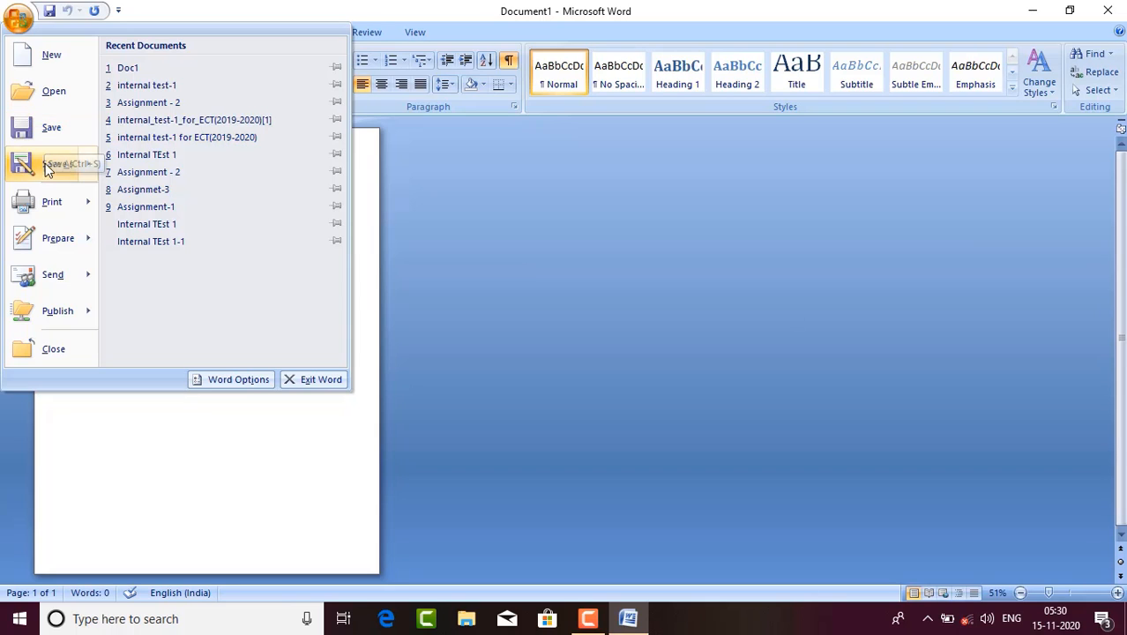
pyautogui.moveTo(50, 174)
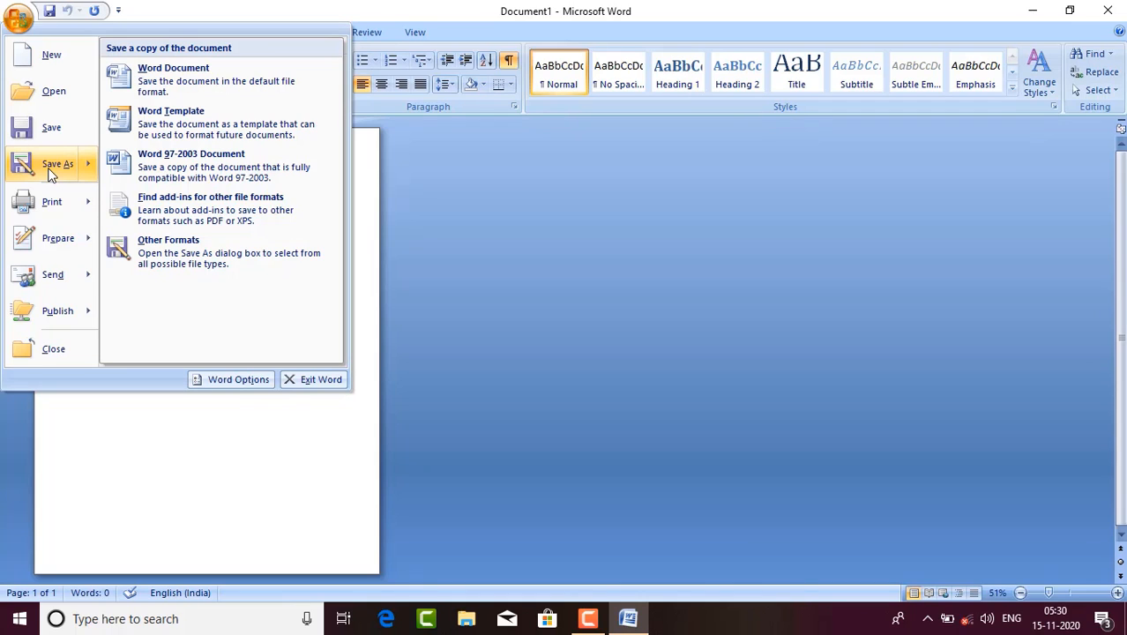
pyautogui.moveTo(53, 203)
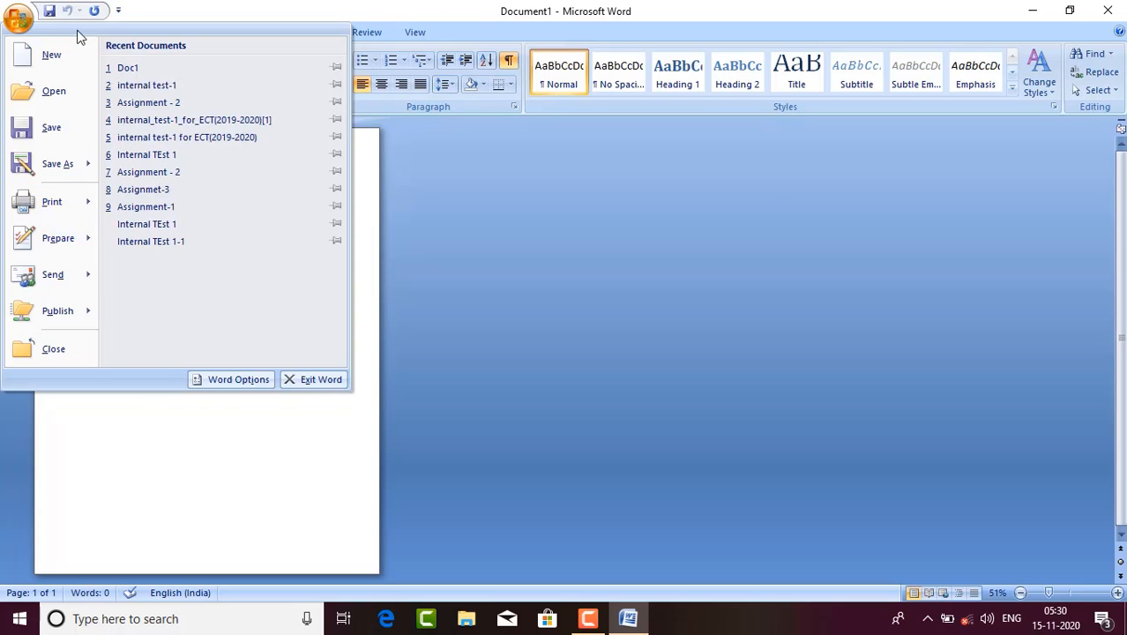
pyautogui.click(48, 57)
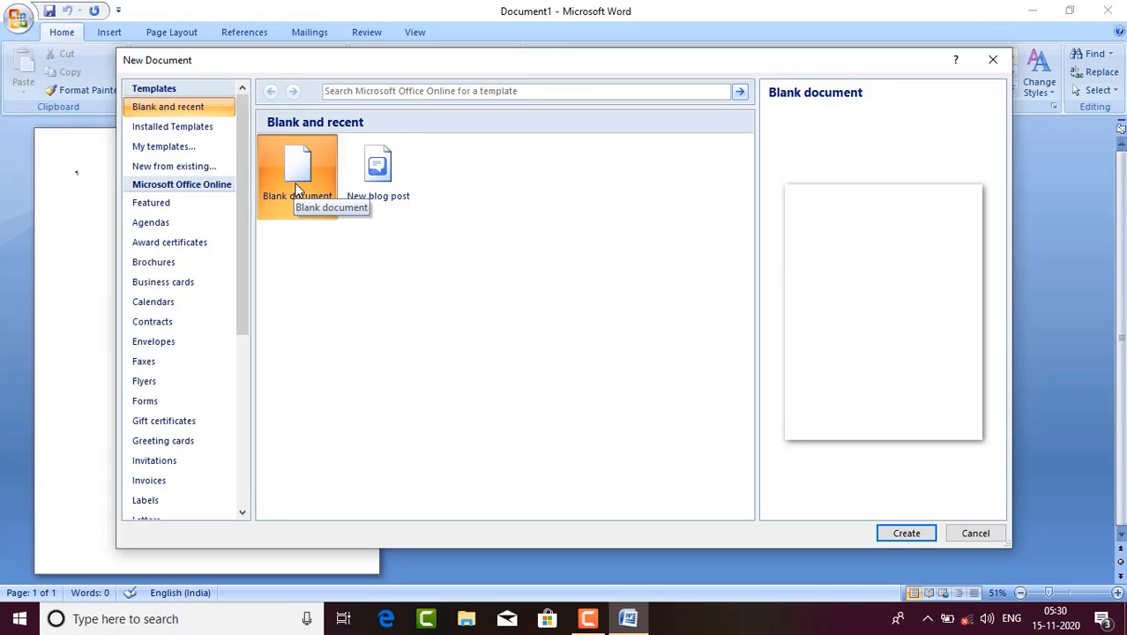
pyautogui.click(297, 186)
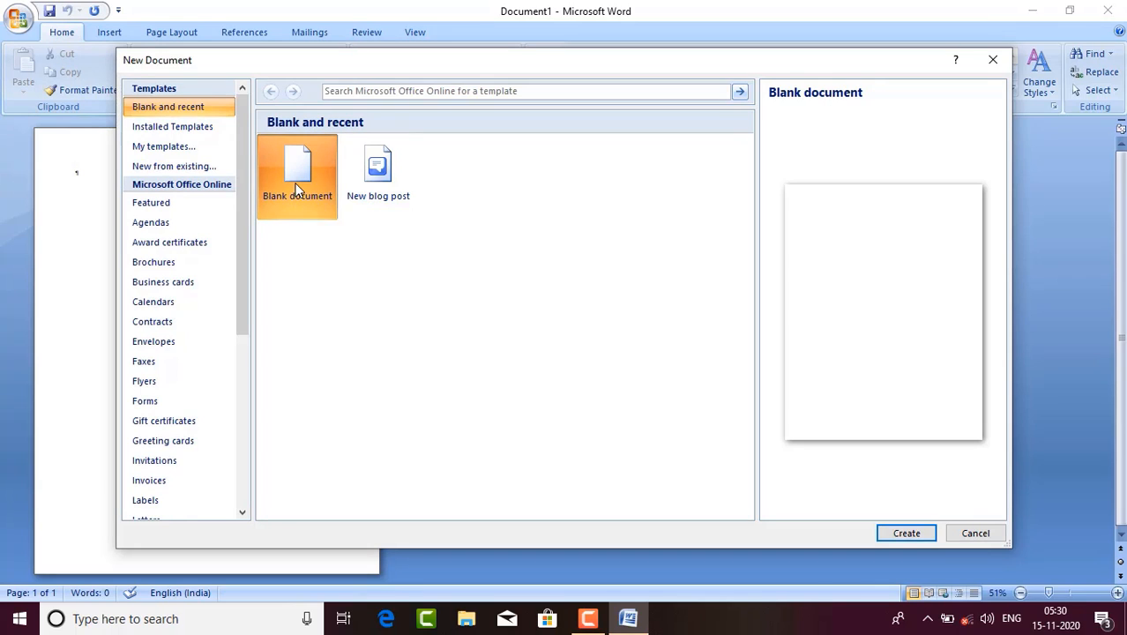
pyautogui.click(914, 533)
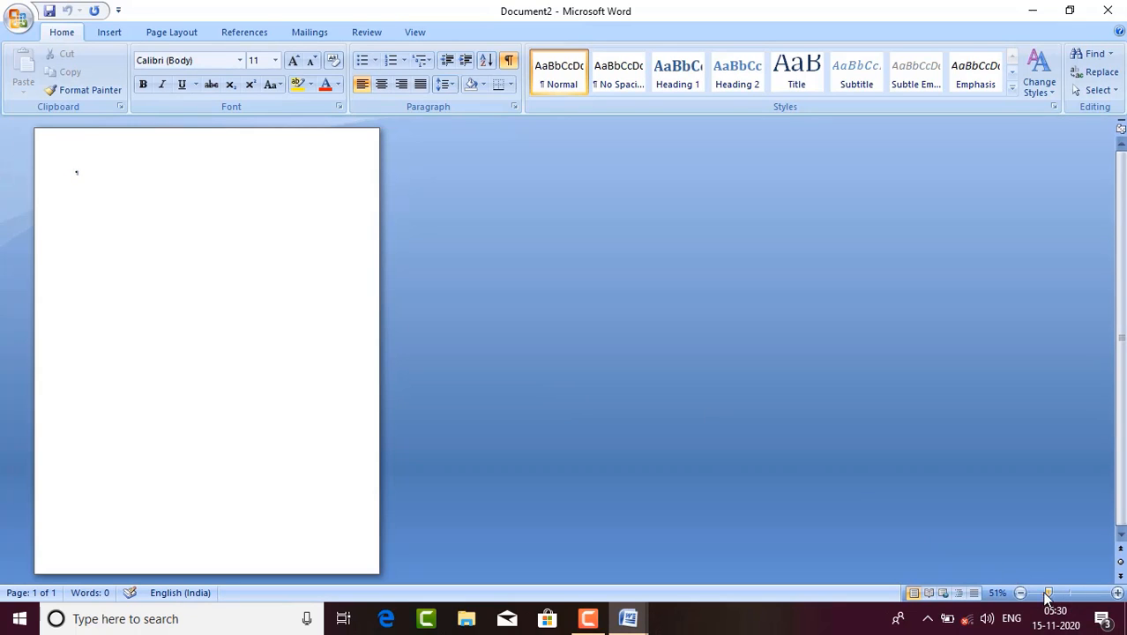
pyautogui.moveTo(1047, 594); pyautogui.dragTo(1072, 595)
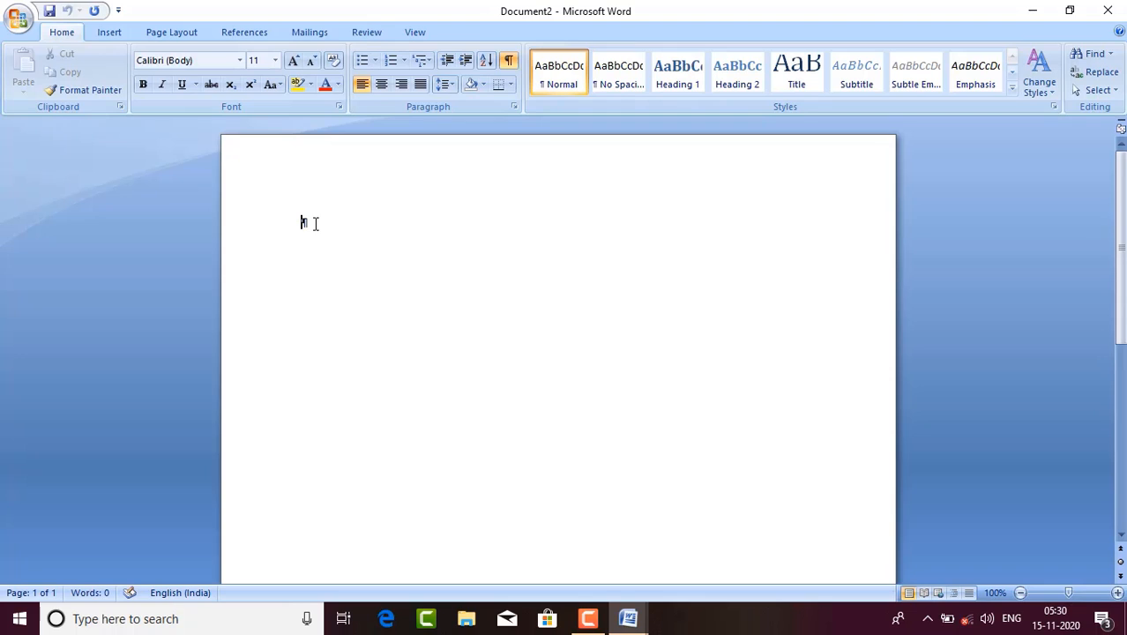
pyautogui.click(514, 66)
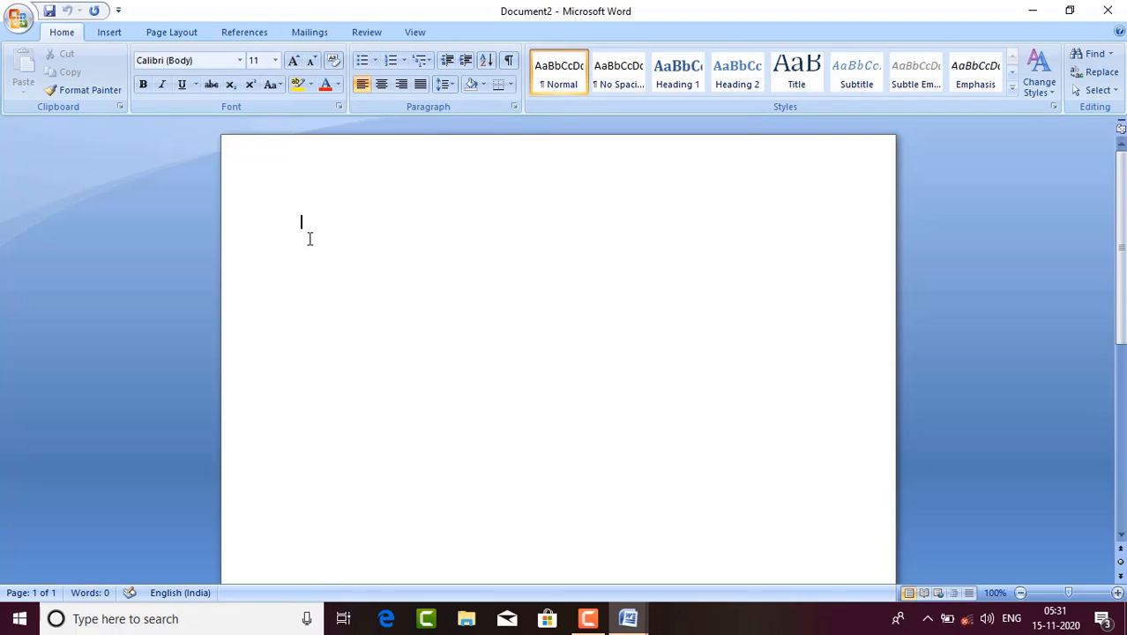
# Step: Open the file internal_test-1_for_ECT(2019-2020)[1] from the Documents folder, view it, and close it again
pyautogui.click(19, 24)
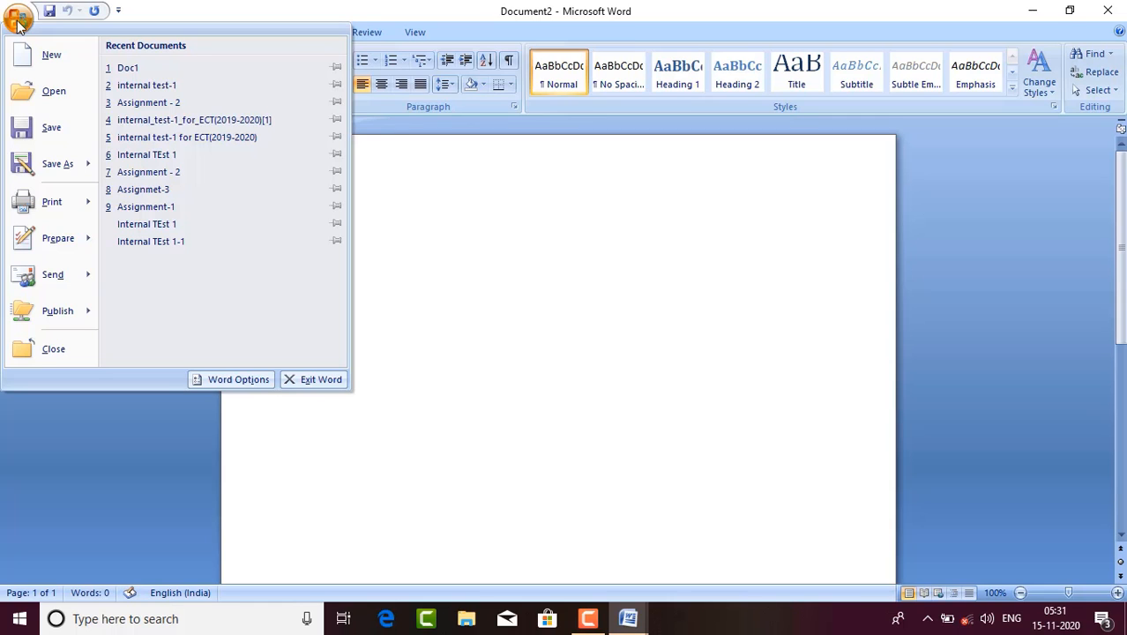
pyautogui.click(90, 459)
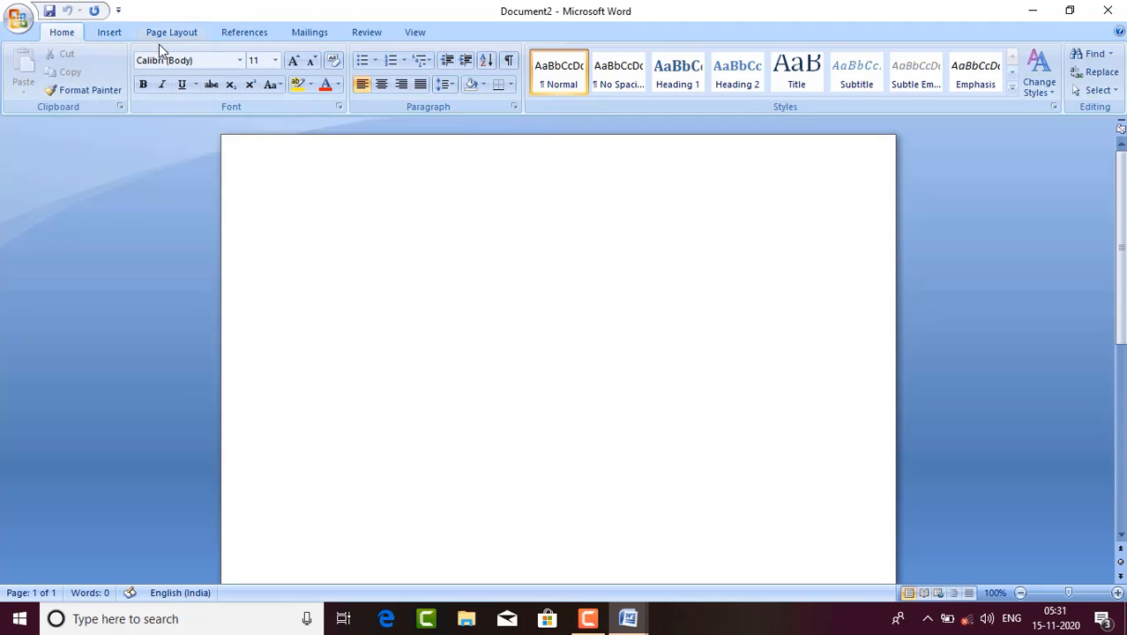
pyautogui.click(18, 18)
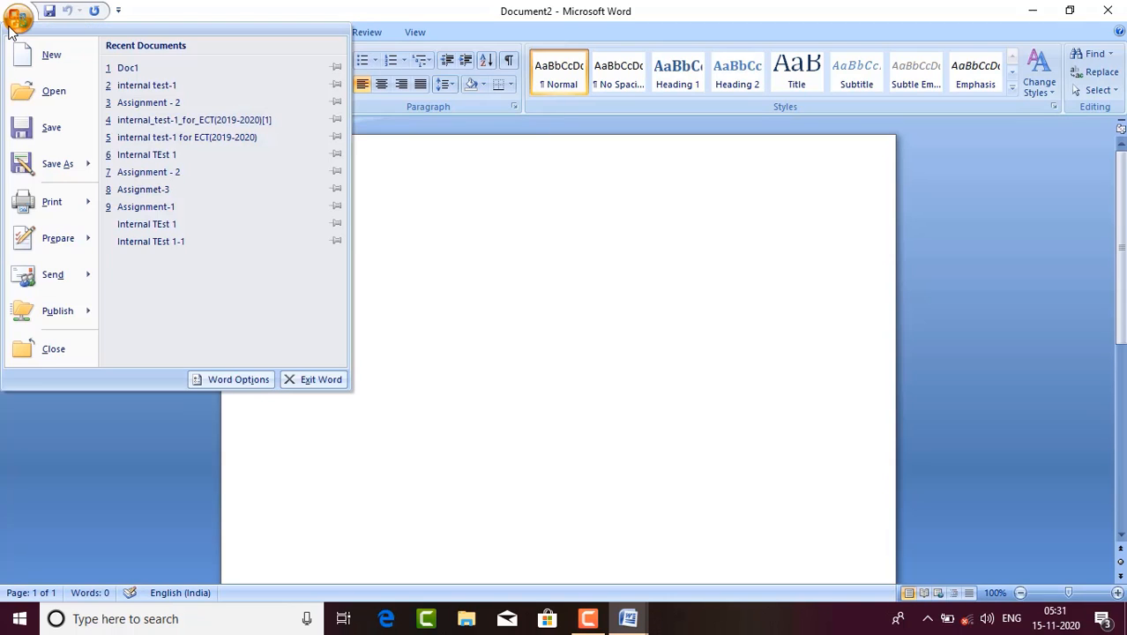
pyautogui.click(49, 89)
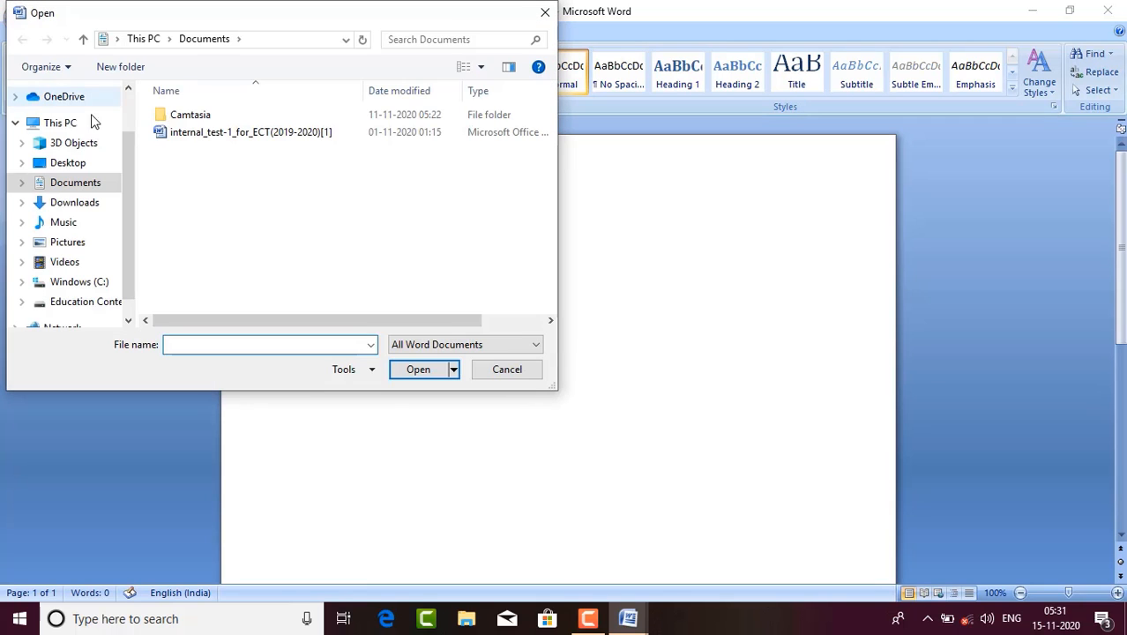
pyautogui.doubleClick(187, 137)
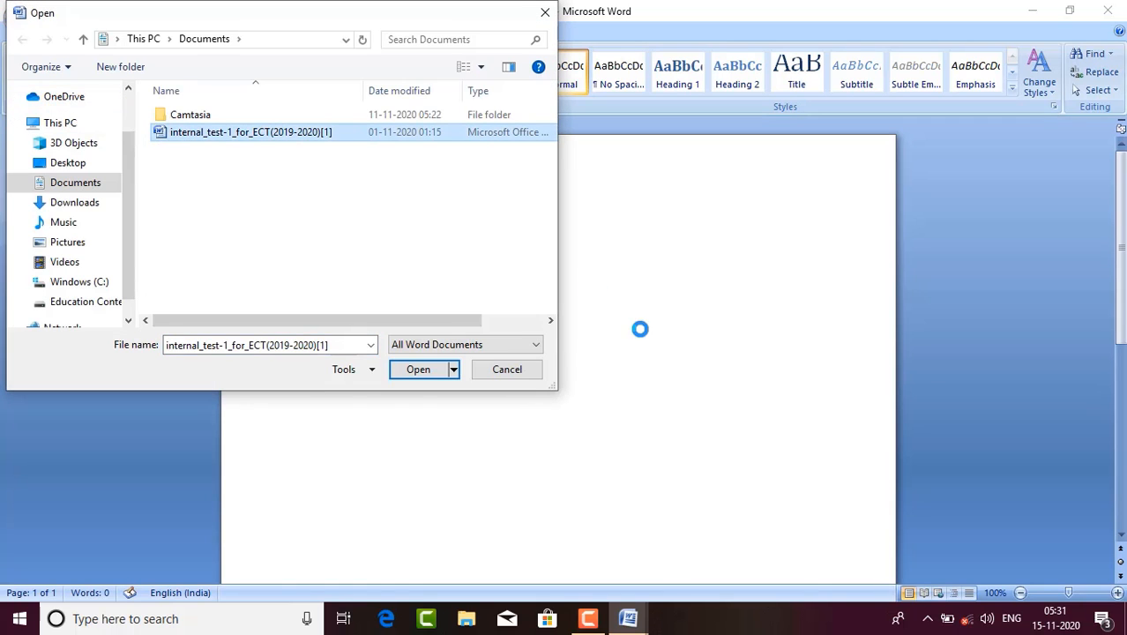
pyautogui.click(438, 371)
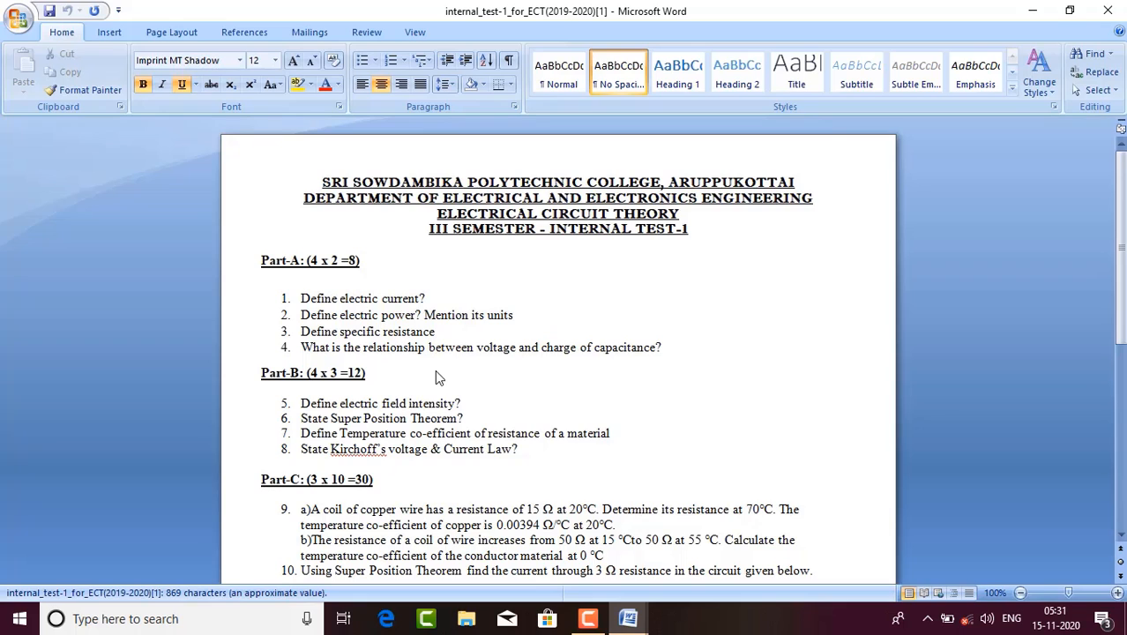
pyautogui.click(1108, 11)
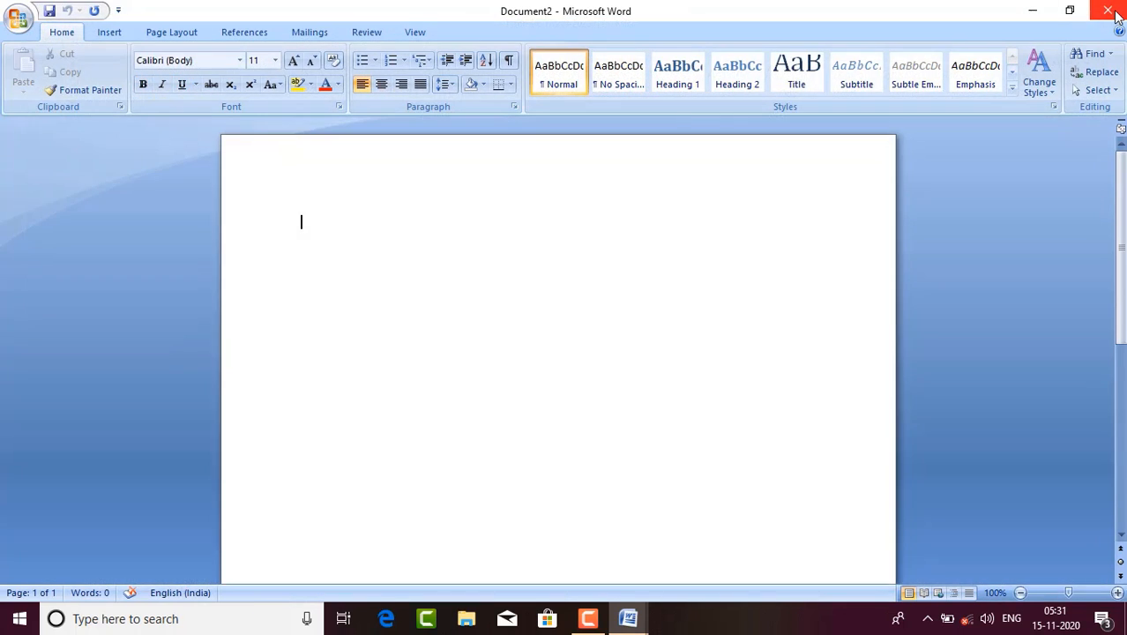
# Step: Save the new blank document to the Desktop as selvi, using the Word Document file type
pyautogui.click(17, 17)
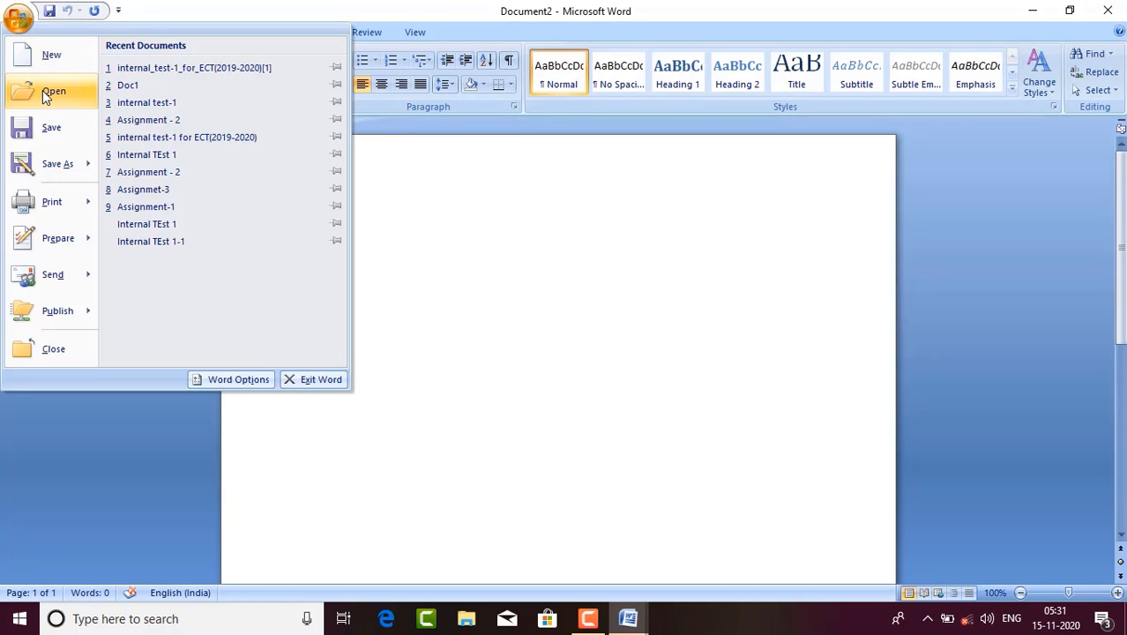
pyautogui.click(55, 133)
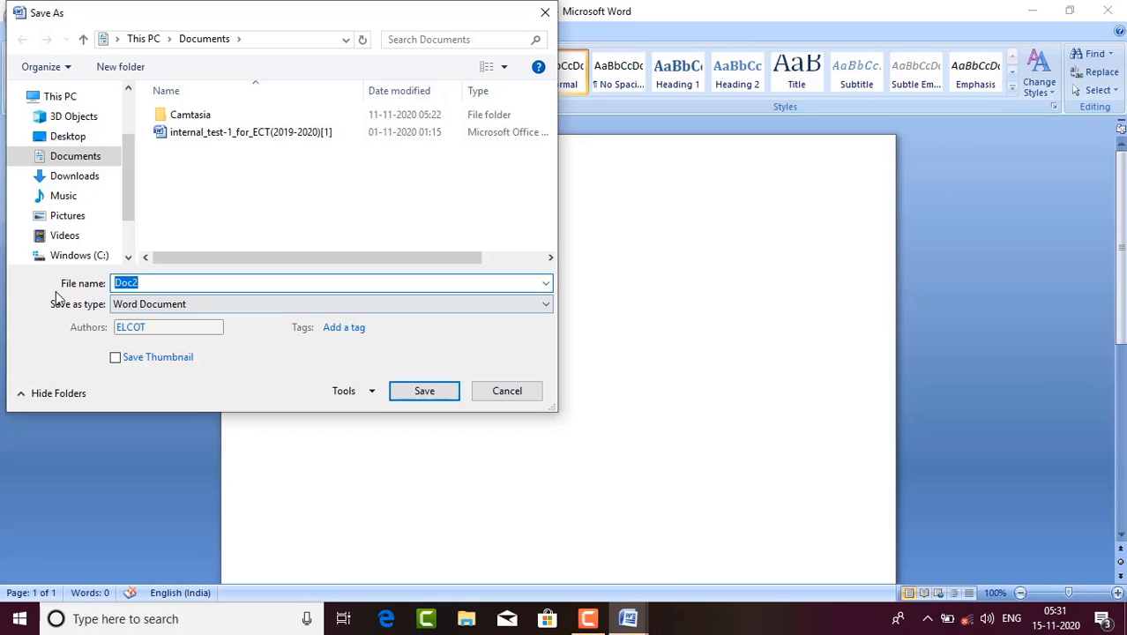
pyautogui.click(68, 139)
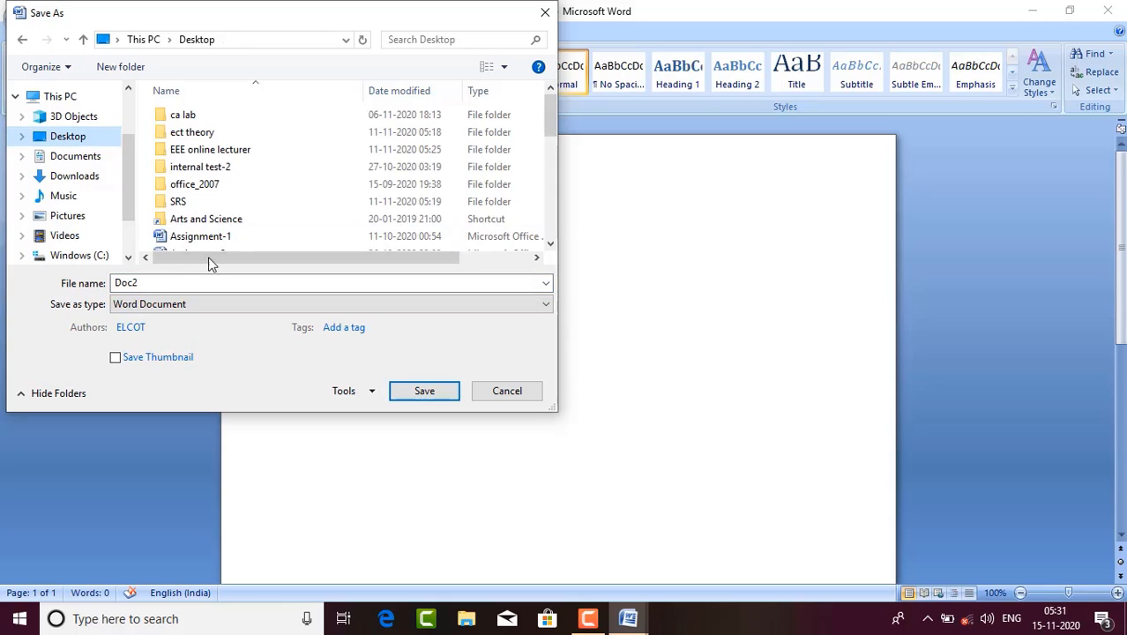
pyautogui.click(161, 283)
pyautogui.press('BackSpace')
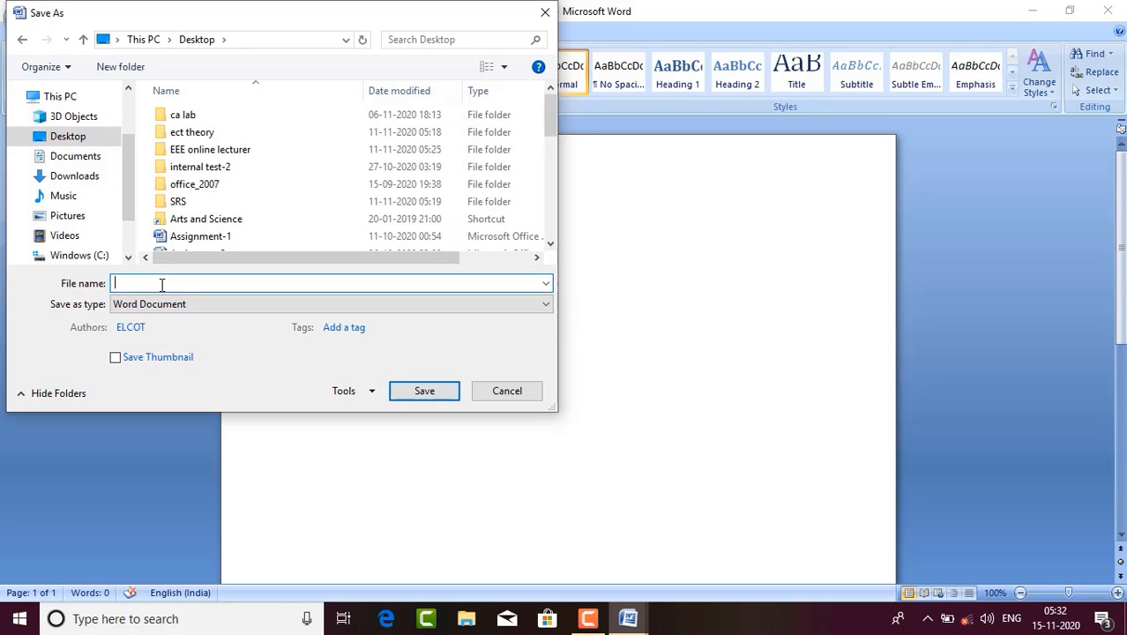
pyautogui.write('selvi')
pyautogui.click(150, 309)
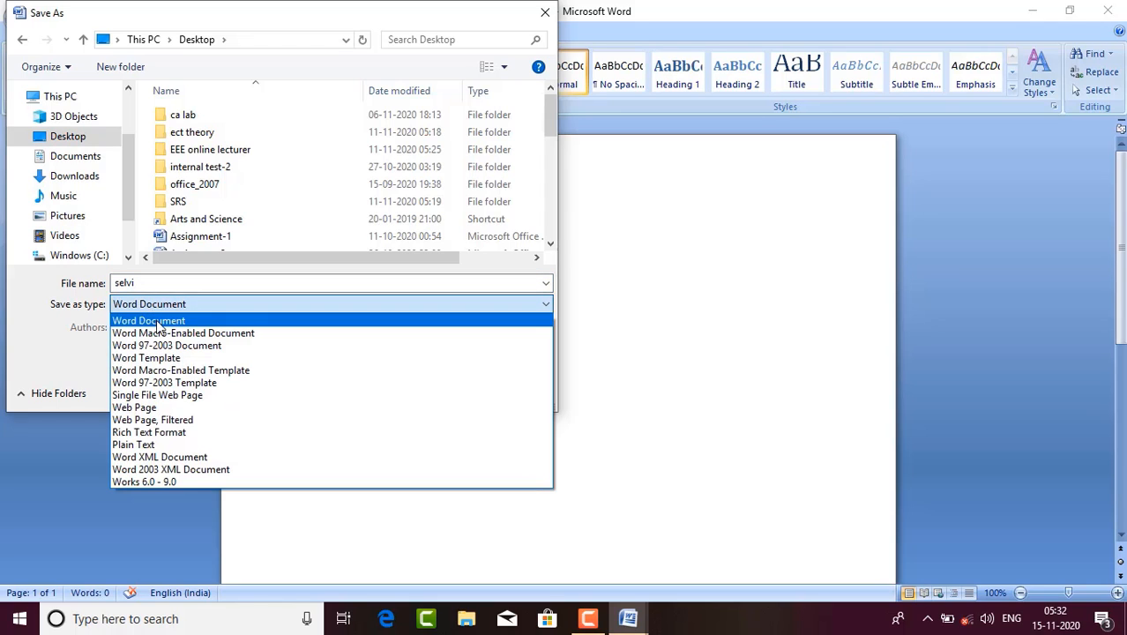
pyautogui.click(151, 319)
pyautogui.click(181, 305)
pyautogui.click(182, 306)
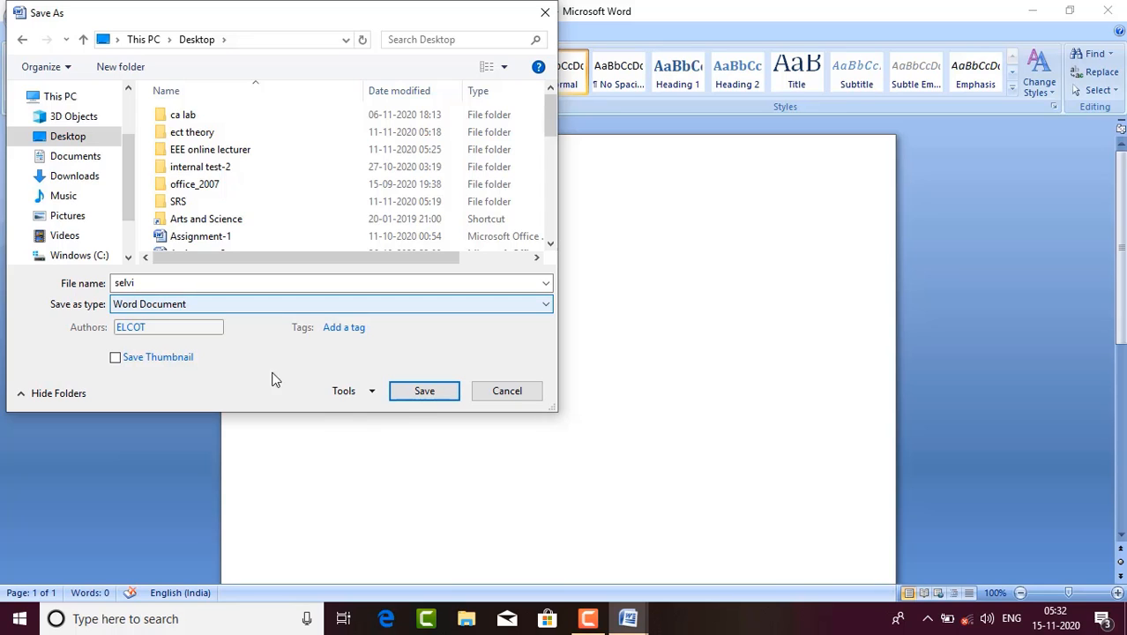
pyautogui.click(429, 391)
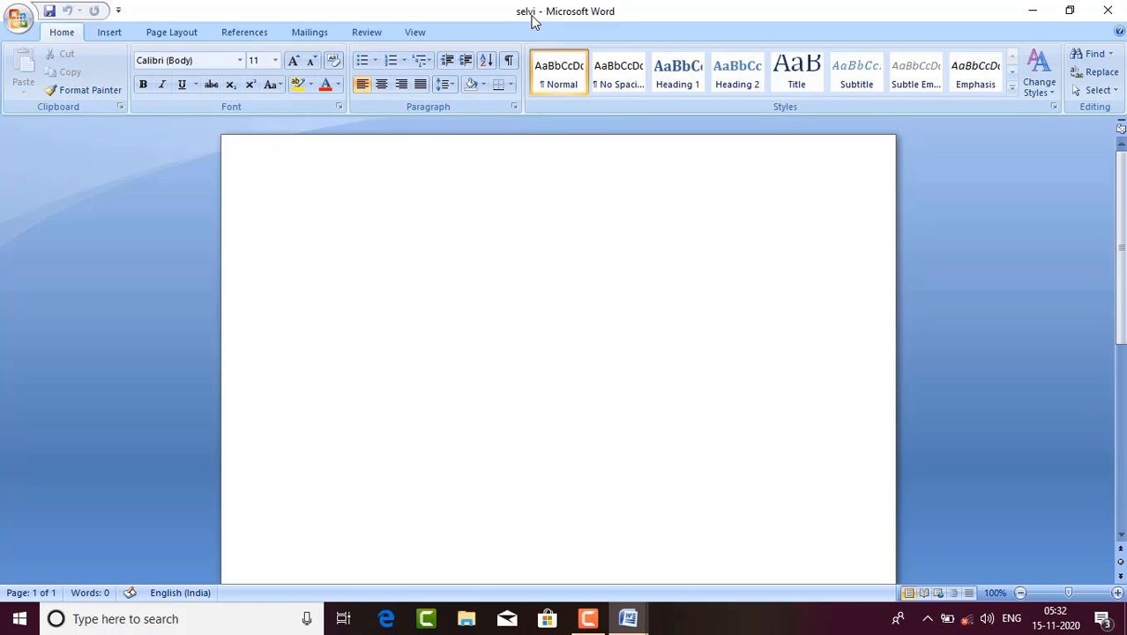
# Step: Close the empty Document1 without saving and bring the selvi document back up from the Desktop
pyautogui.click(1032, 19)
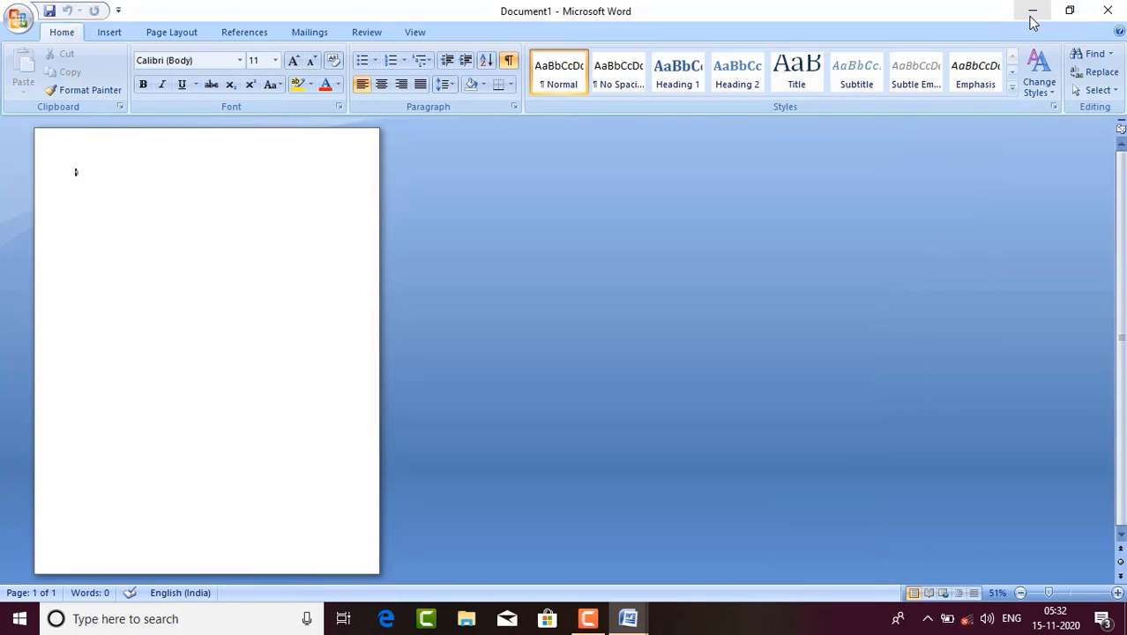
pyautogui.click(1107, 13)
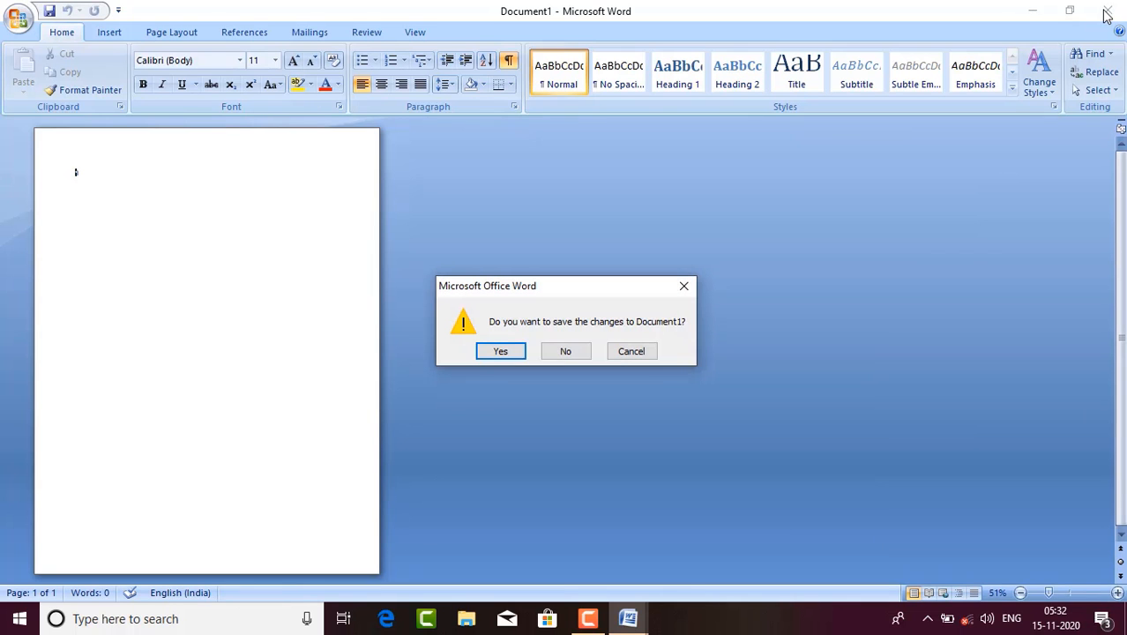
pyautogui.click(561, 356)
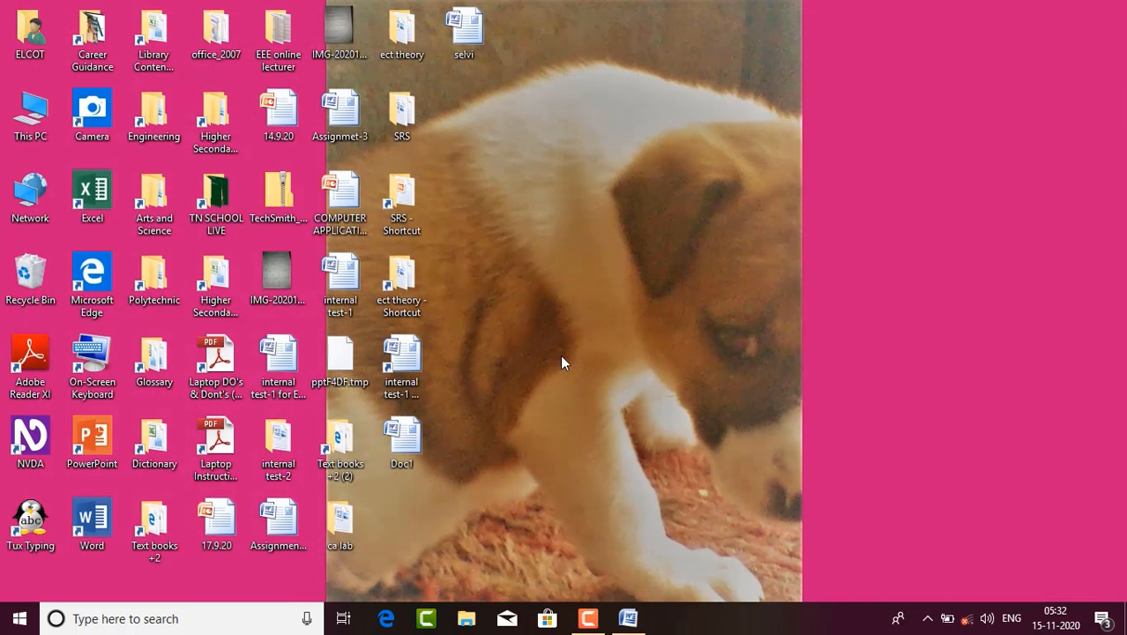
pyautogui.doubleClick(484, 33)
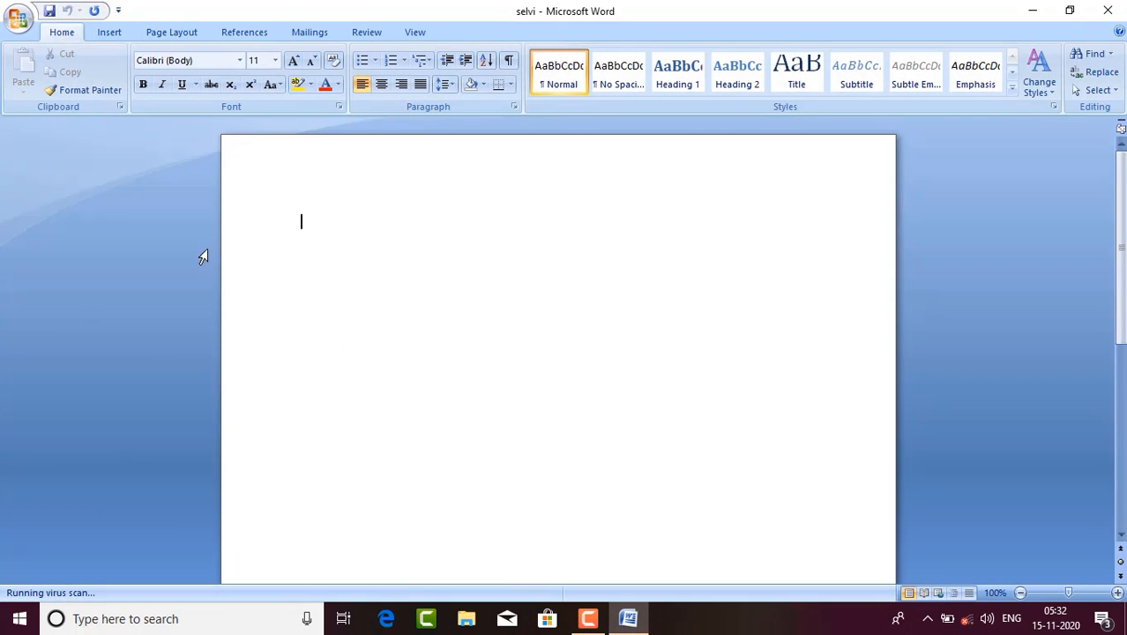
# Step: Use Save As to save the selvi document again on the Desktop under the same name
pyautogui.click(9, 19)
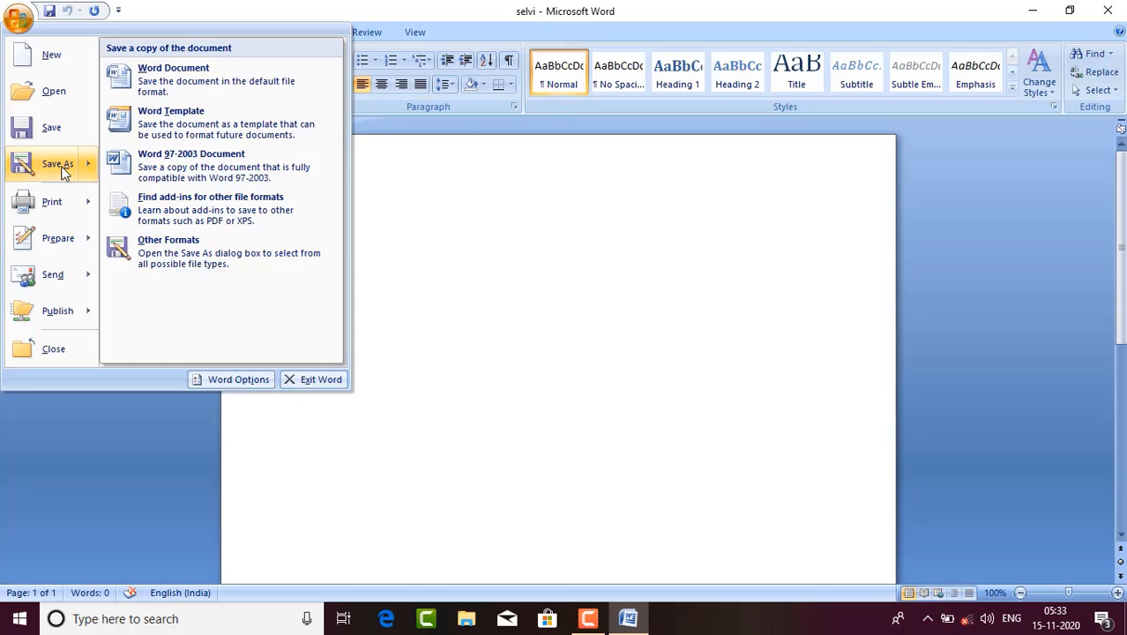
pyautogui.click(58, 166)
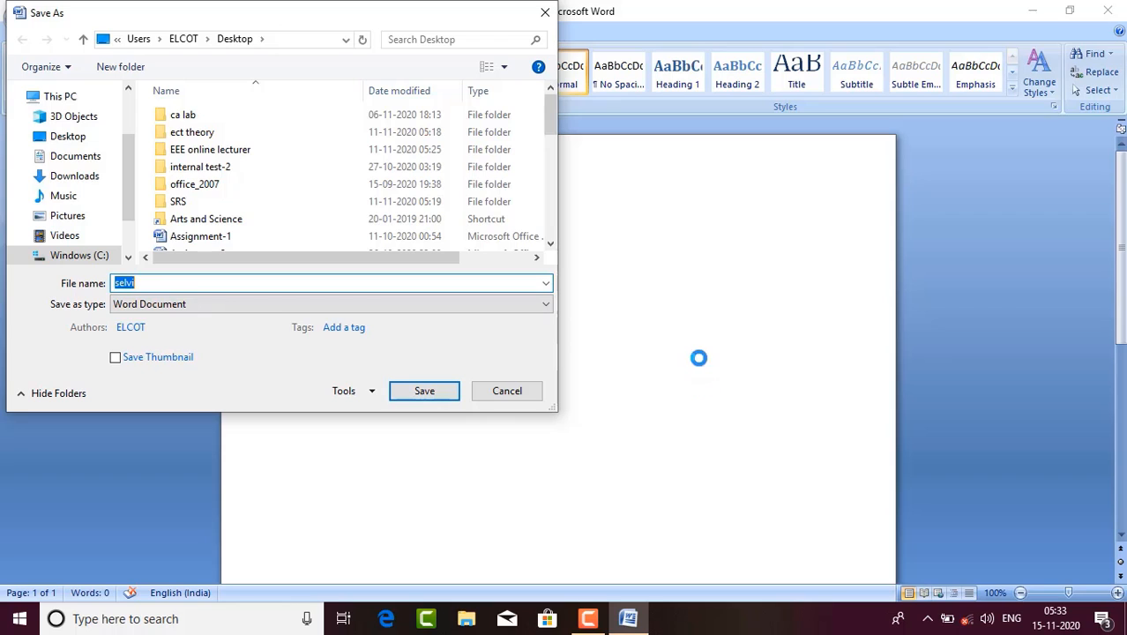
pyautogui.click(149, 282)
pyautogui.click(424, 392)
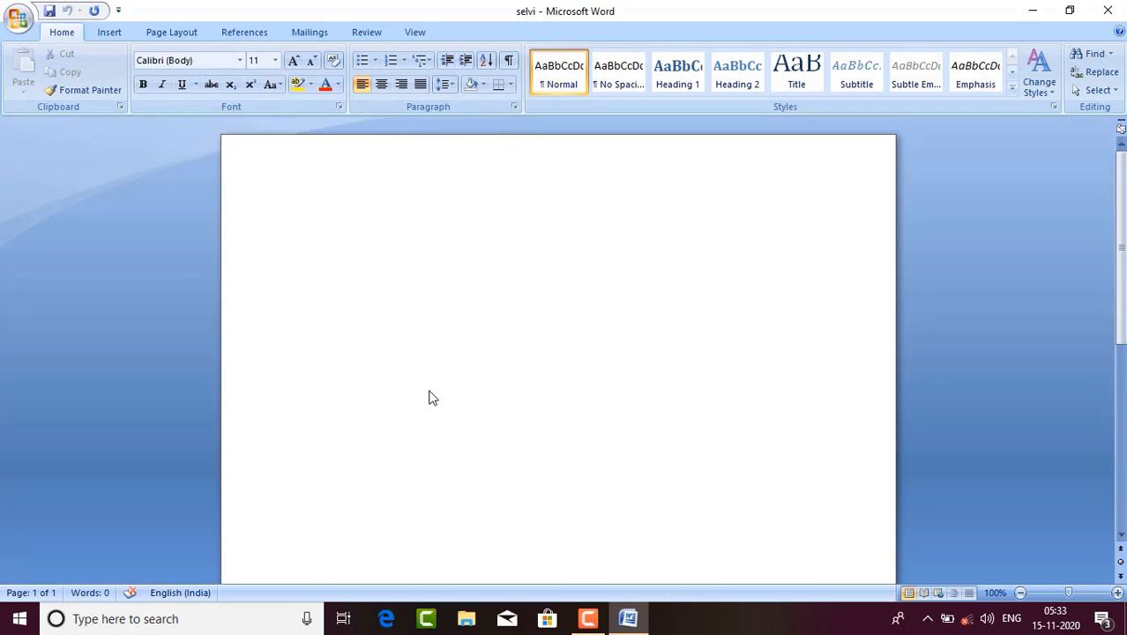
# Step: Try printing only the current page of the document with Microsoft Print to PDF, and cancel saving the output file
pyautogui.click(17, 18)
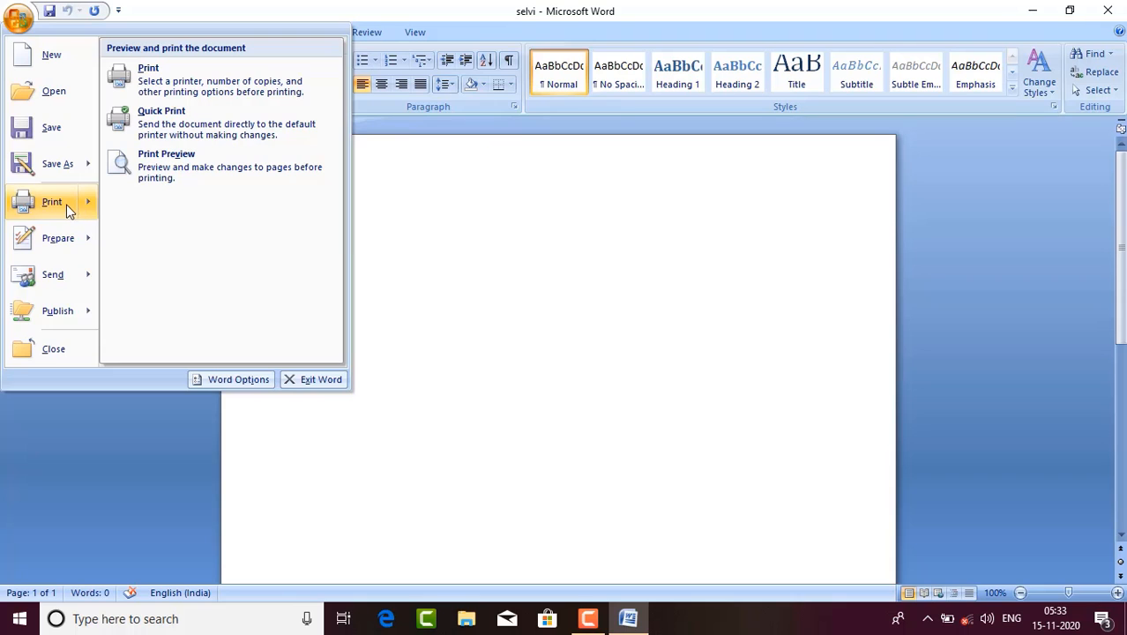
pyautogui.click(66, 205)
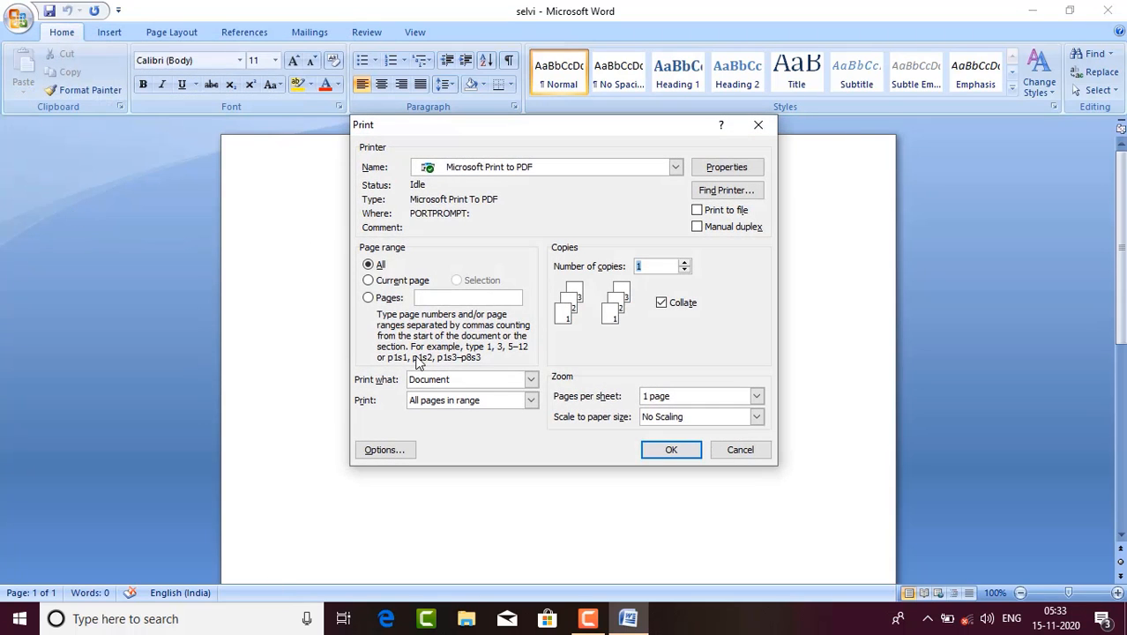
pyautogui.click(418, 280)
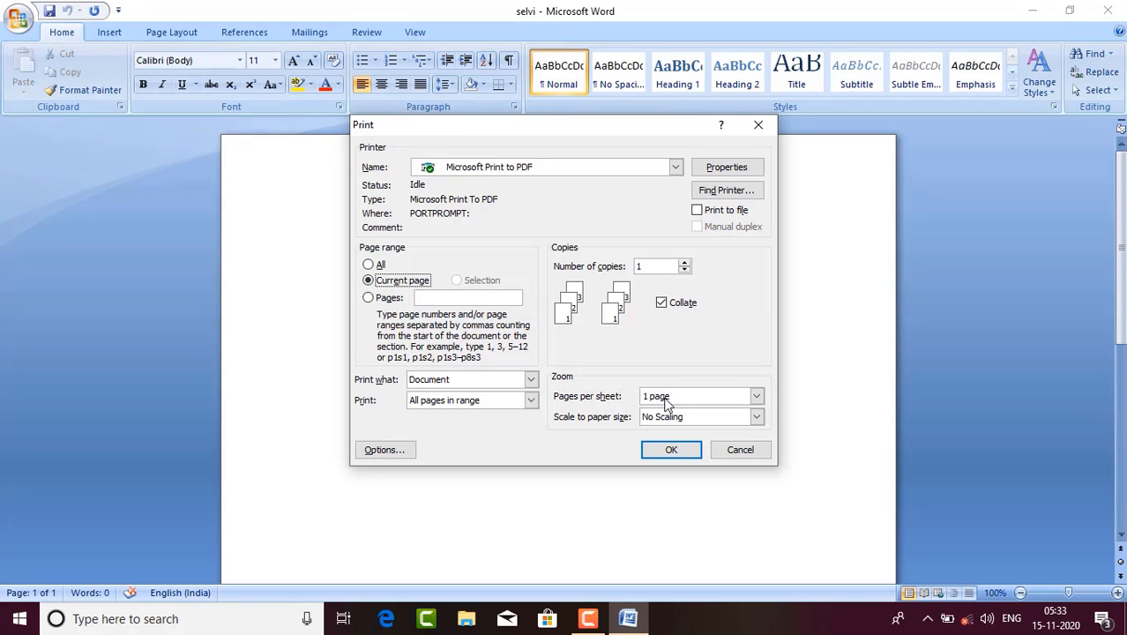
pyautogui.click(681, 455)
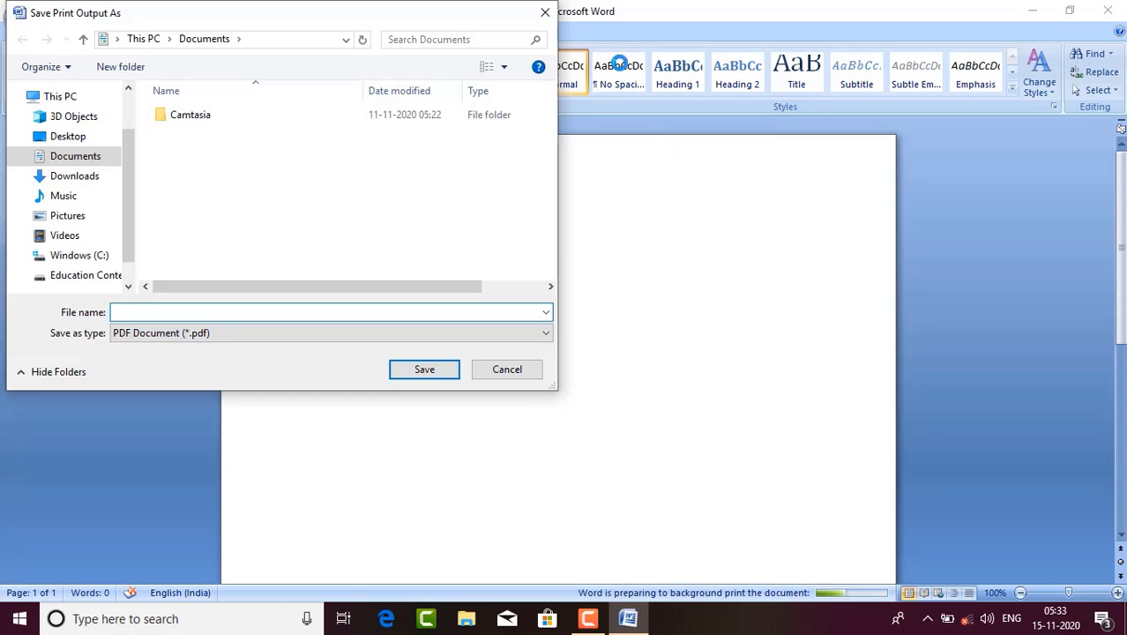
pyautogui.click(546, 14)
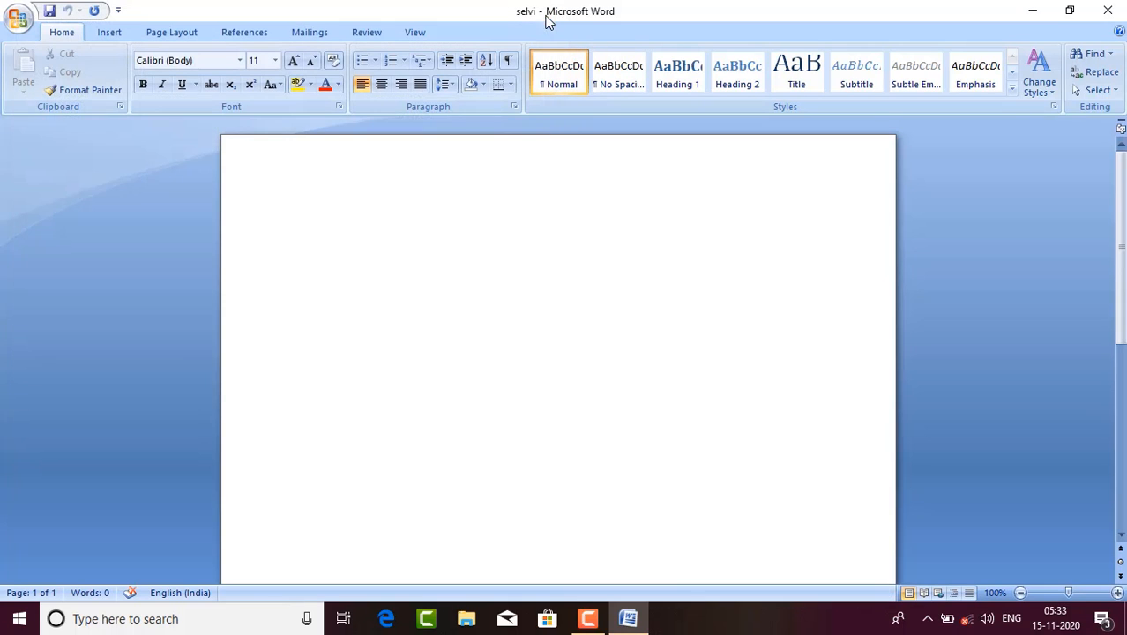
# Step: Bring up the print settings again, try the Current page and All ranges, and set the page range to pages 2-3
pyautogui.click(17, 18)
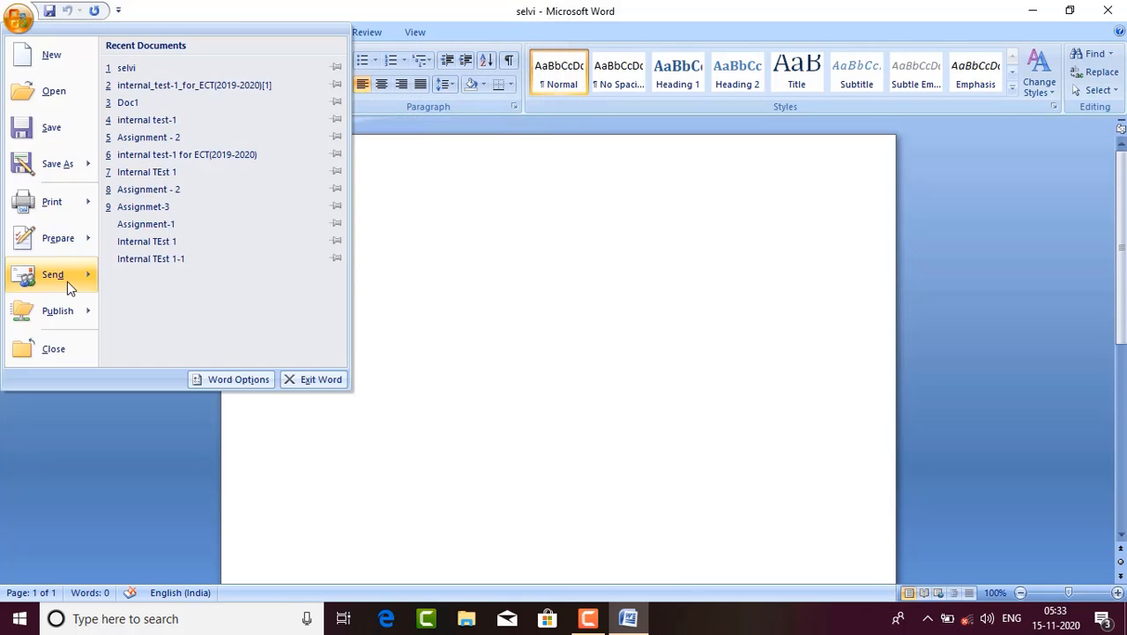
pyautogui.click(70, 211)
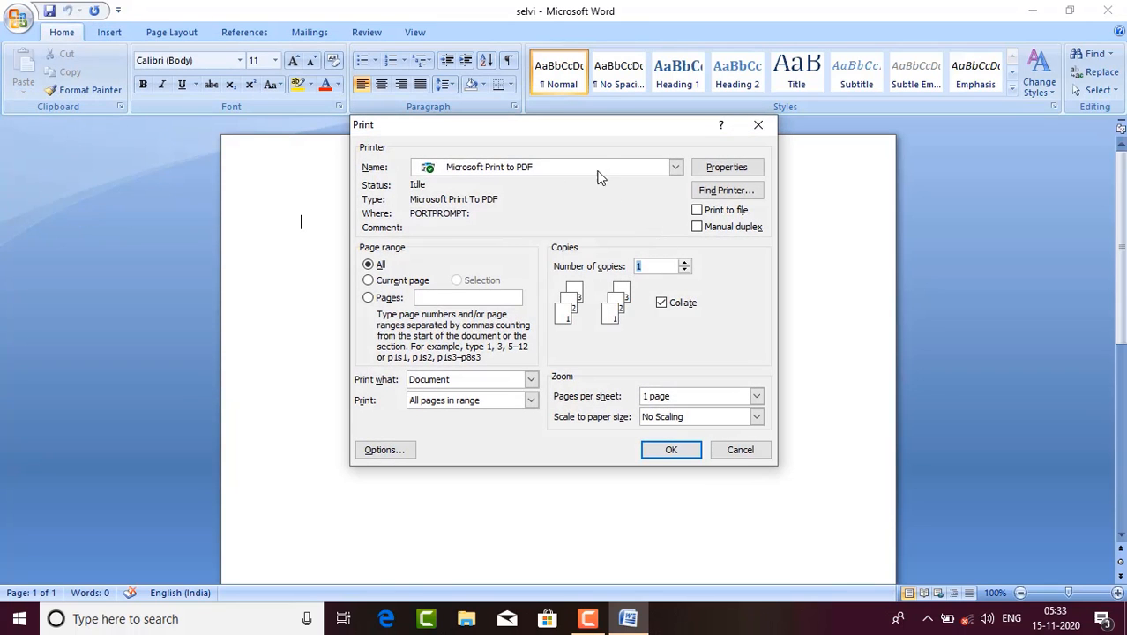
pyautogui.click(378, 280)
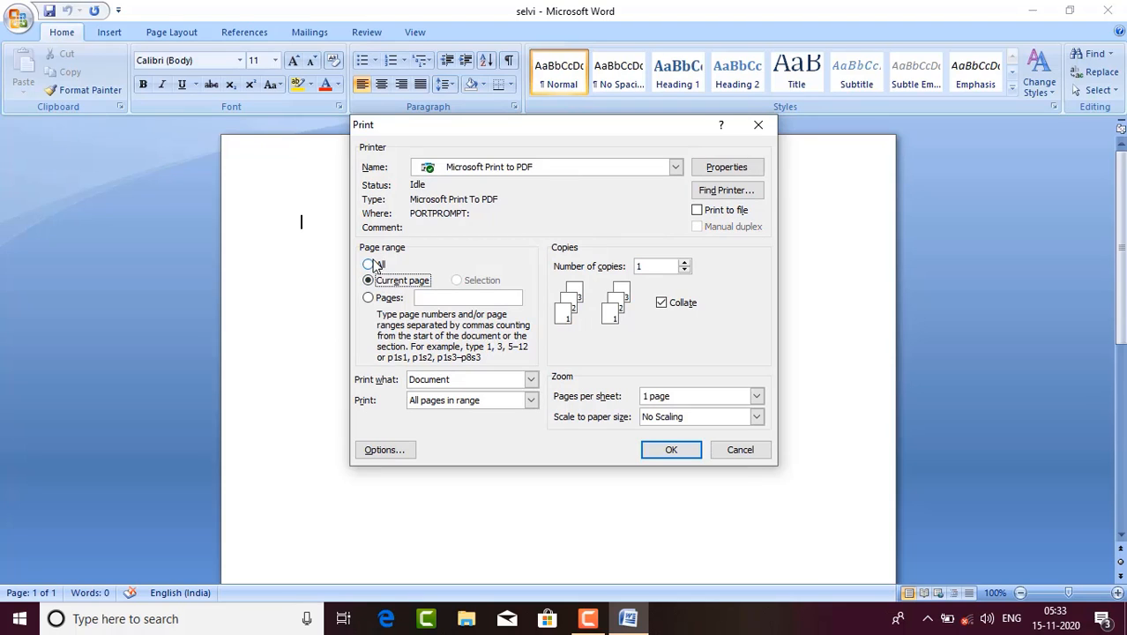
pyautogui.click(370, 267)
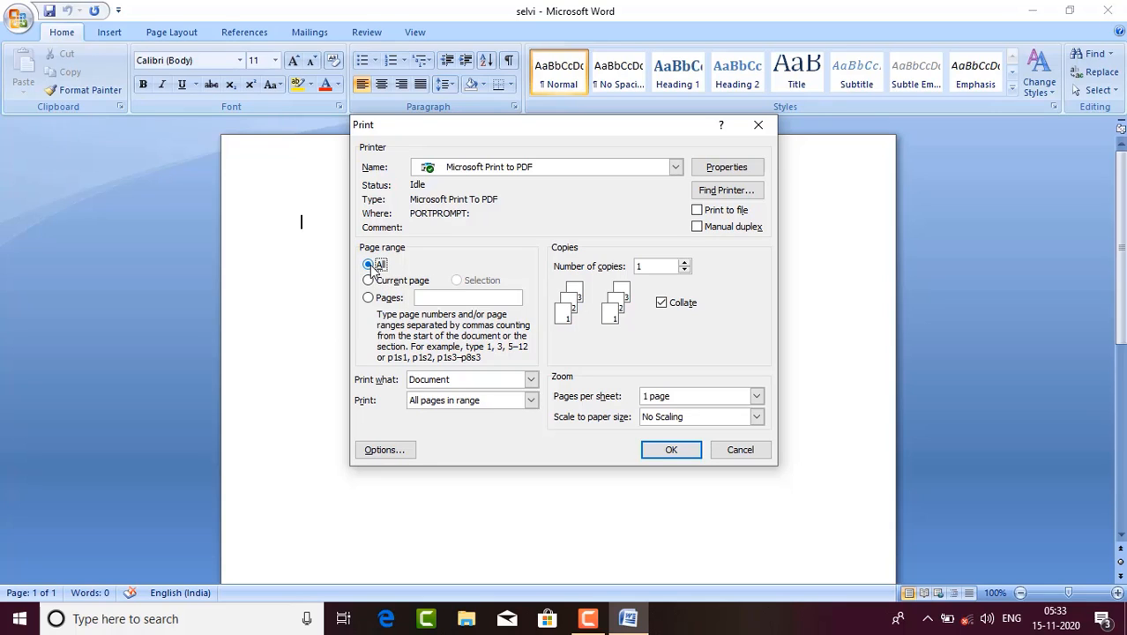
pyautogui.click(368, 298)
pyautogui.click(686, 270)
# Step: Set the printout to 2 pages per sheet with No Scaling, and close the print settings without printing
pyautogui.click(757, 398)
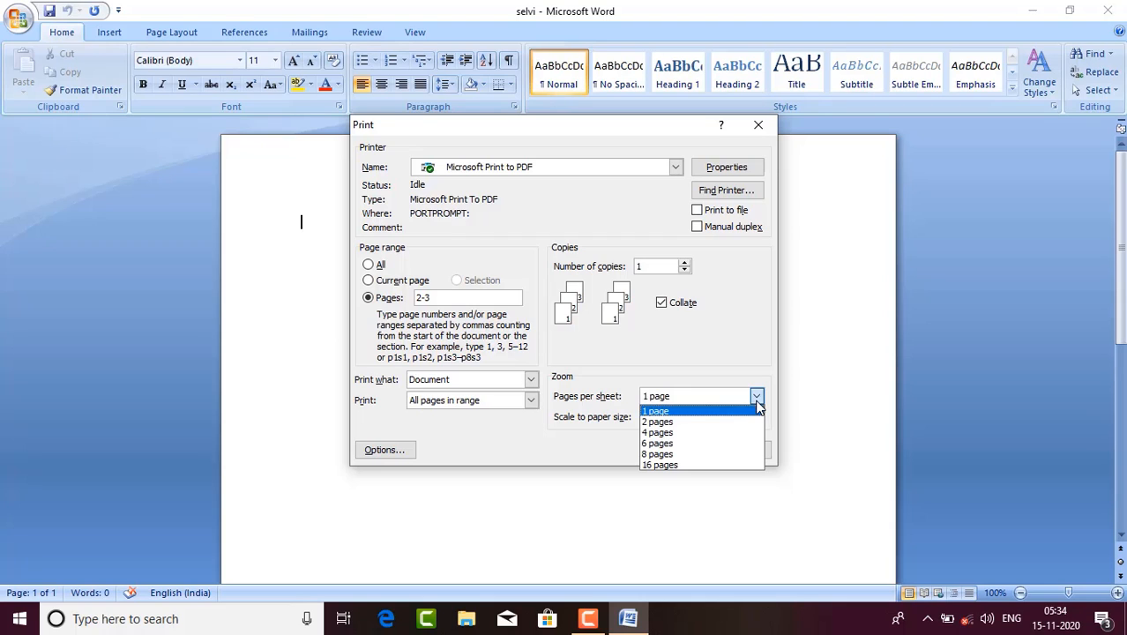
pyautogui.click(730, 424)
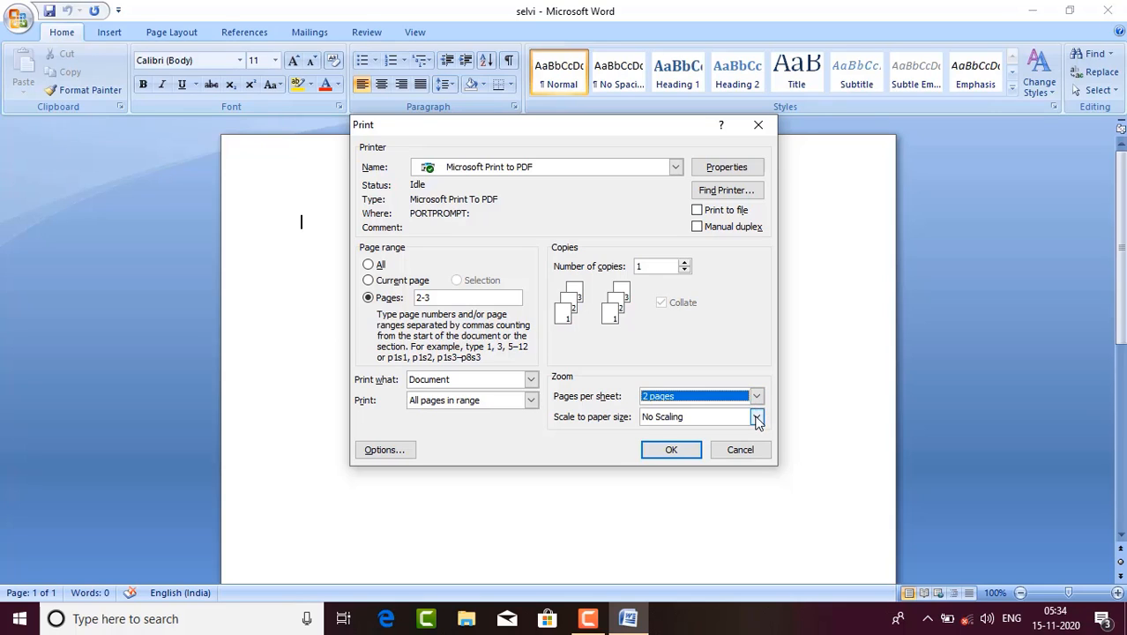
pyautogui.click(756, 418)
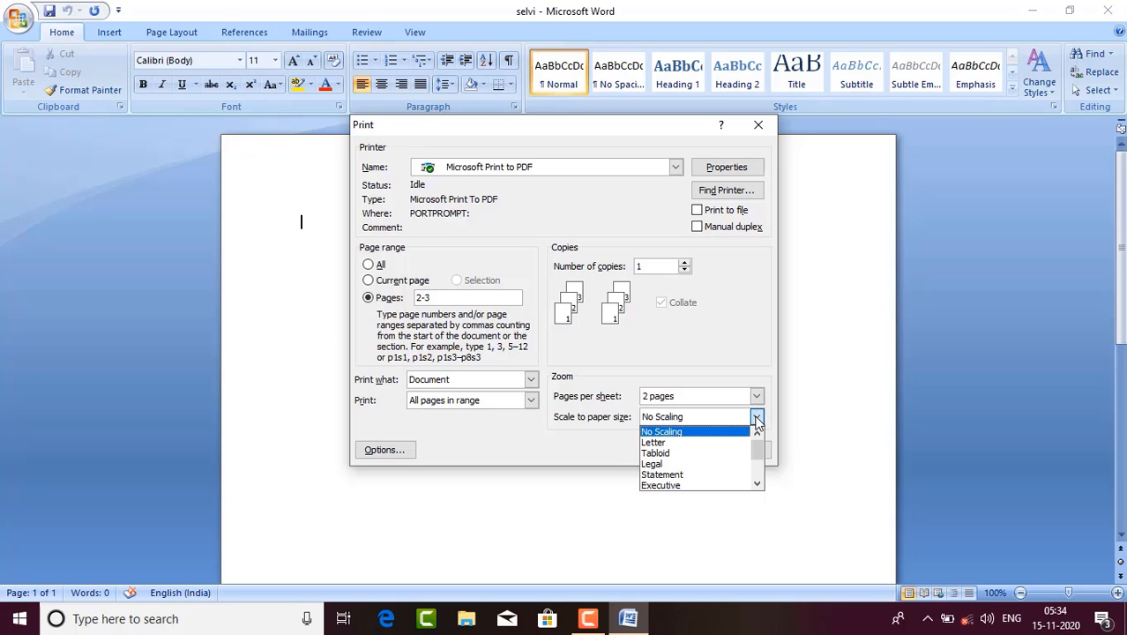
pyautogui.click(693, 434)
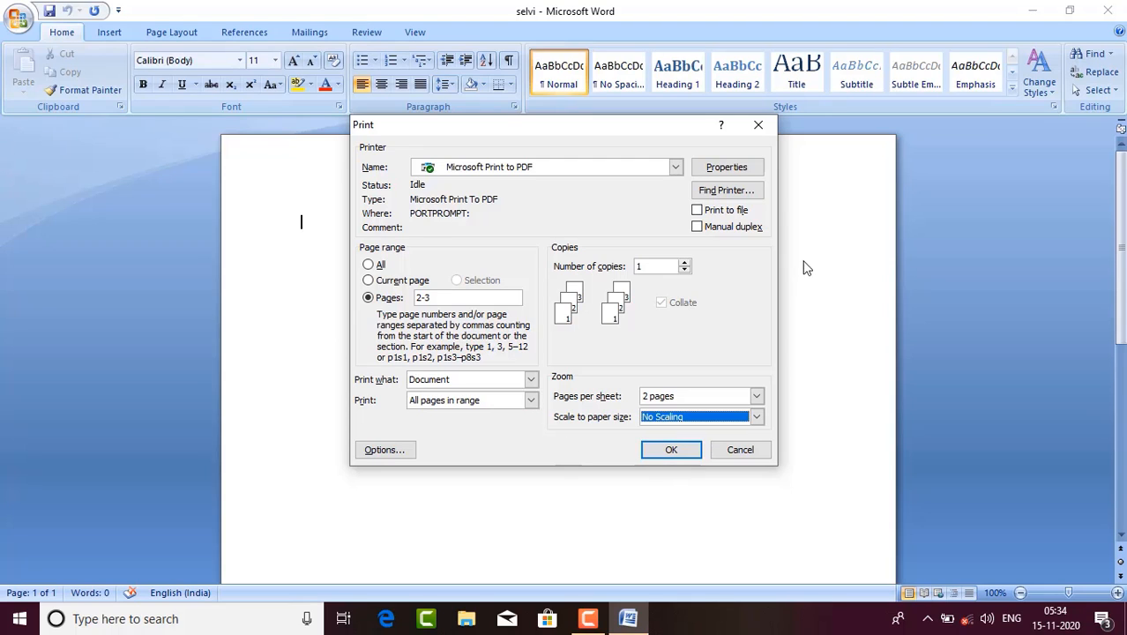
pyautogui.click(758, 126)
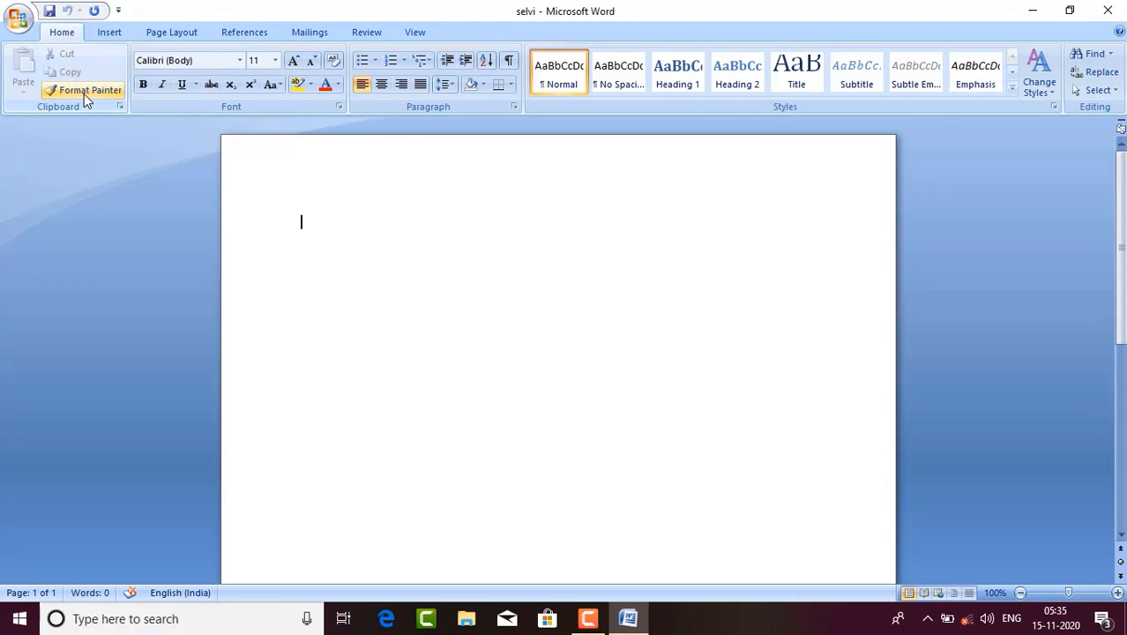
# Step: Write "Internal test-1" on the first line of the blank page
pyautogui.click(276, 61)
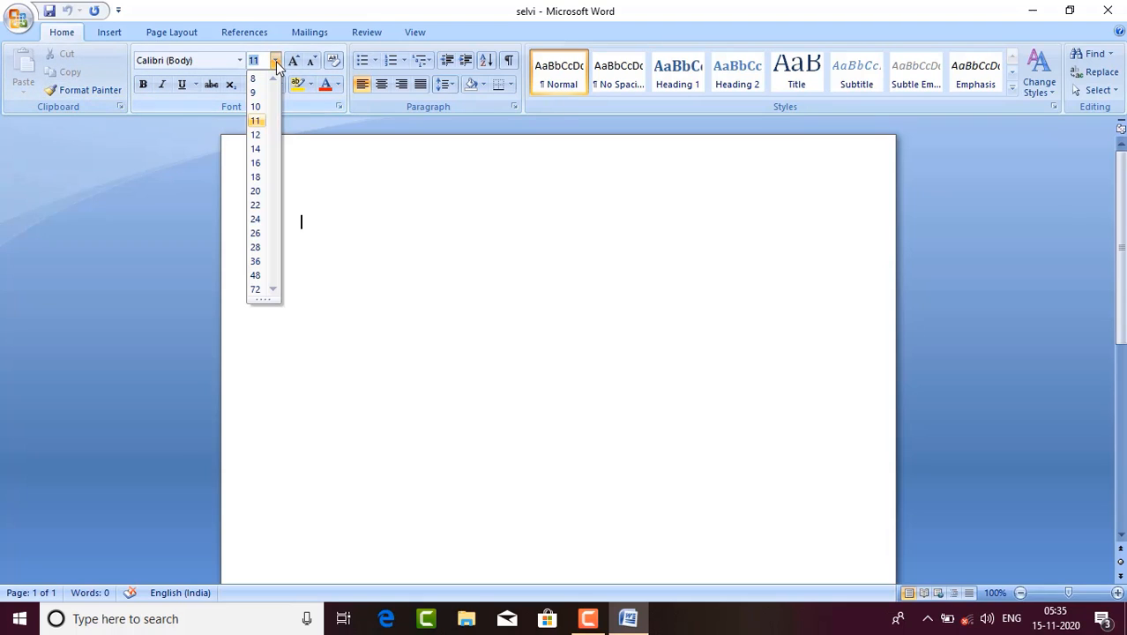
pyautogui.click(371, 228)
pyautogui.write('in')
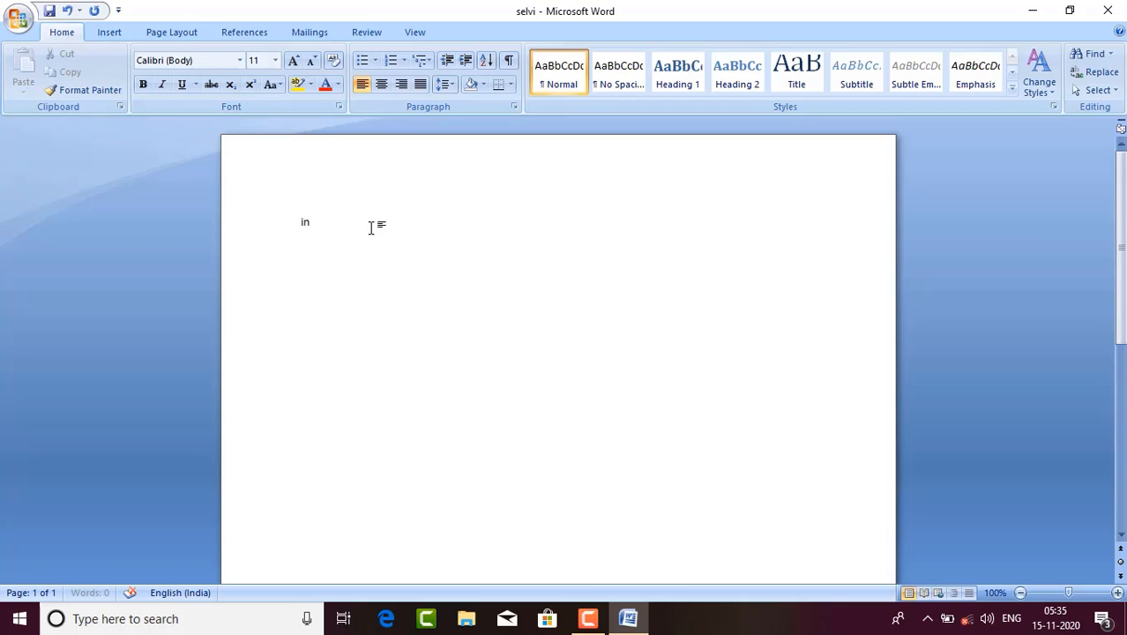
pyautogui.write('ternal test-1')
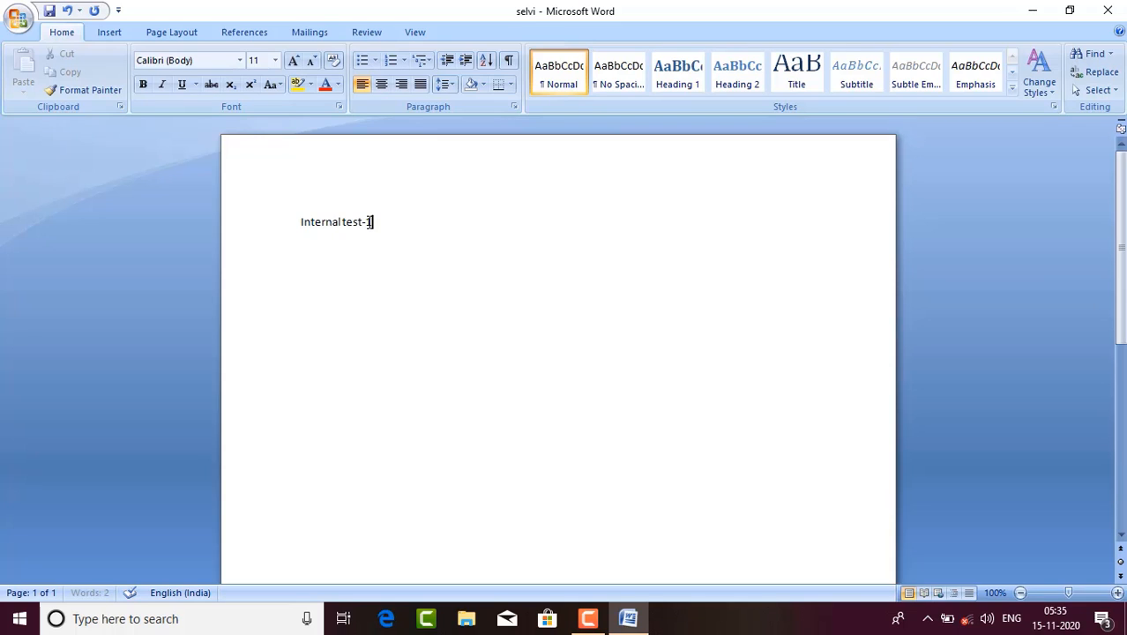
# Step: Format the text "Internal test-1" in Times New Roman at font size 14
pyautogui.moveTo(375, 223); pyautogui.dragTo(305, 228)
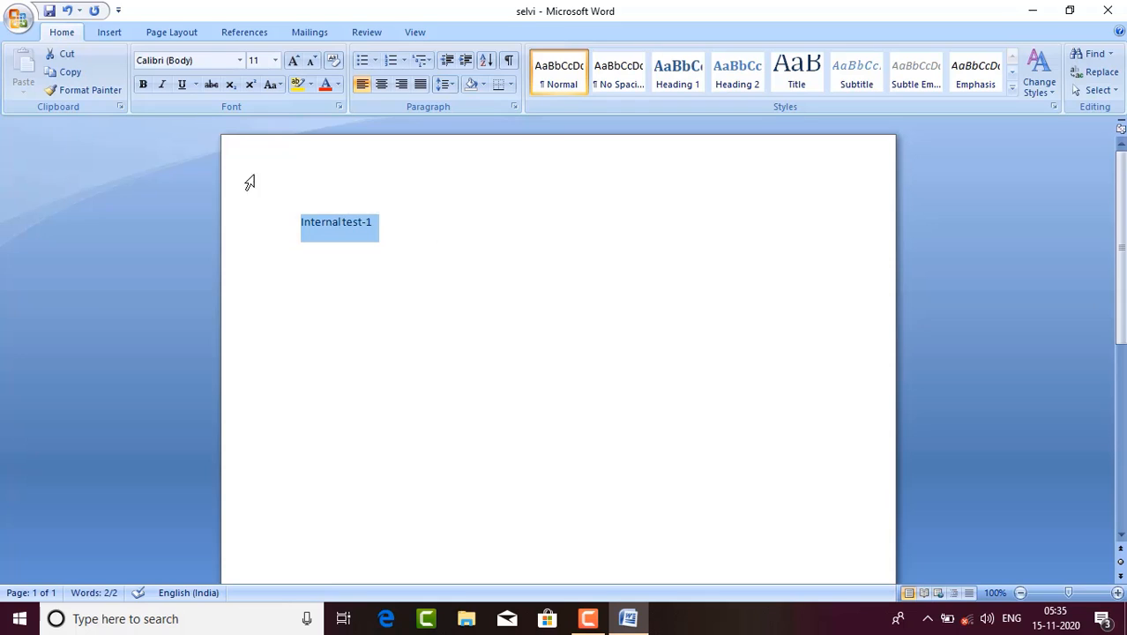
pyautogui.click(274, 60)
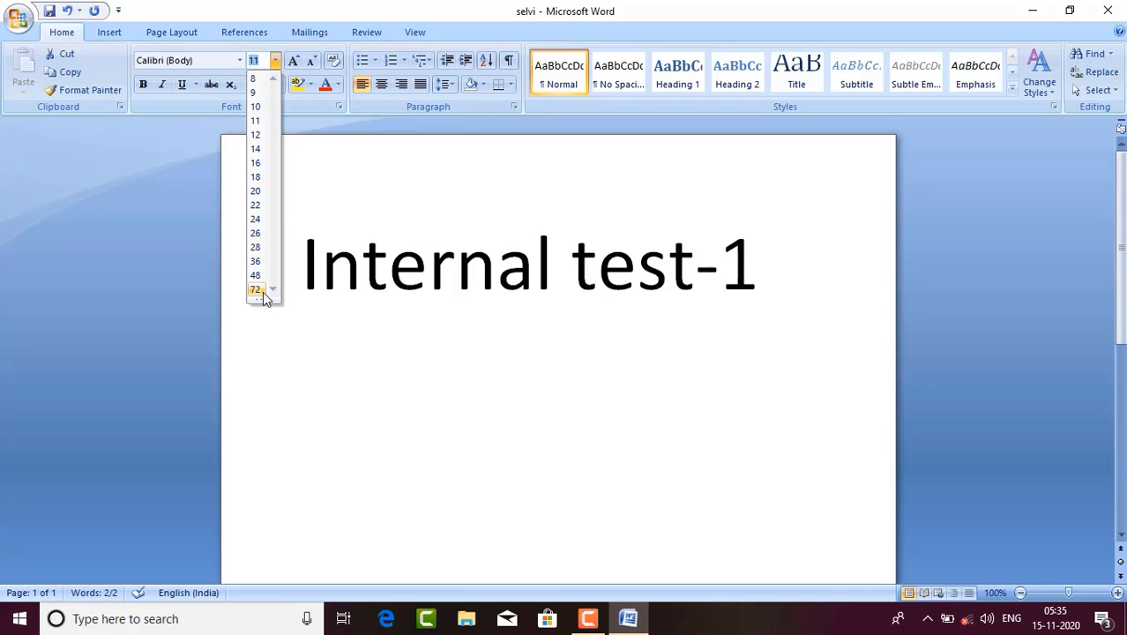
pyautogui.click(260, 149)
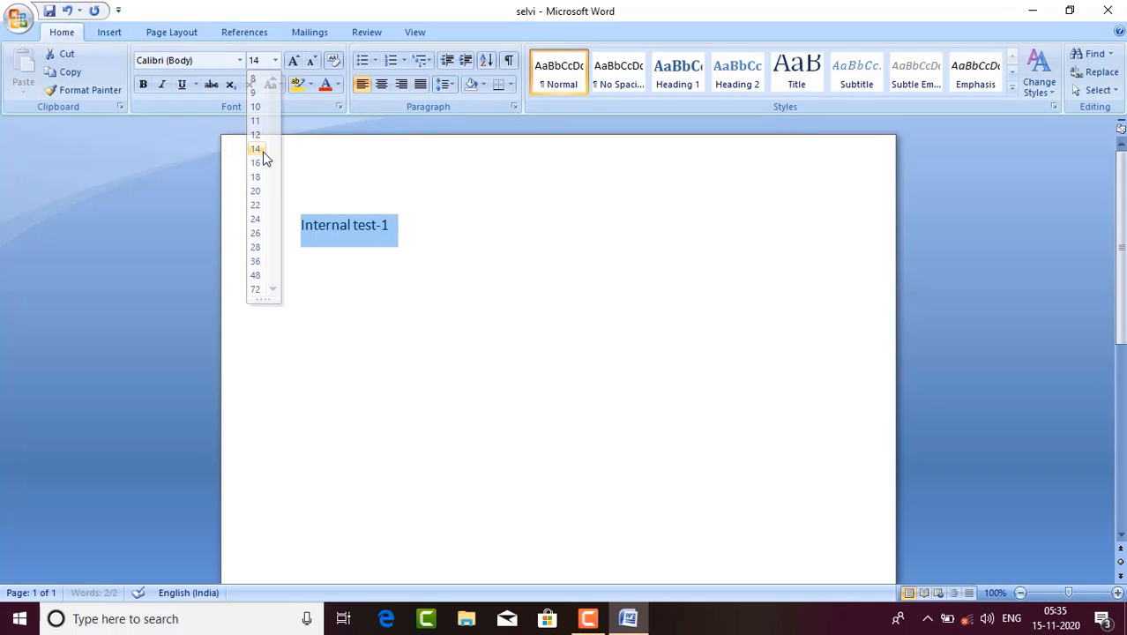
pyautogui.click(240, 62)
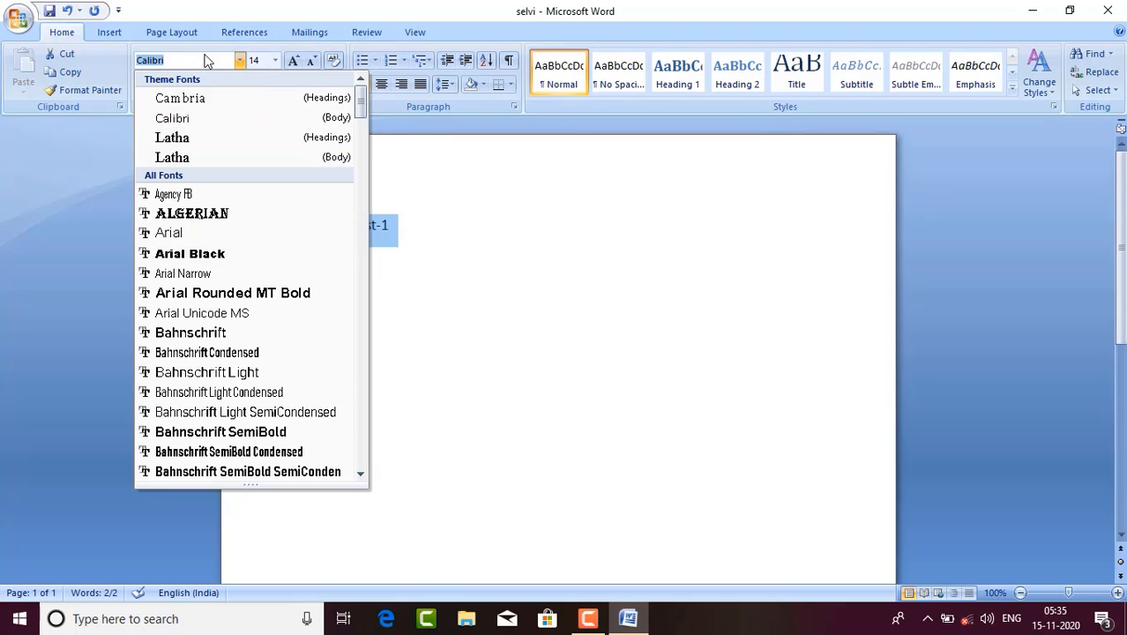
pyautogui.write('Times New Roman')
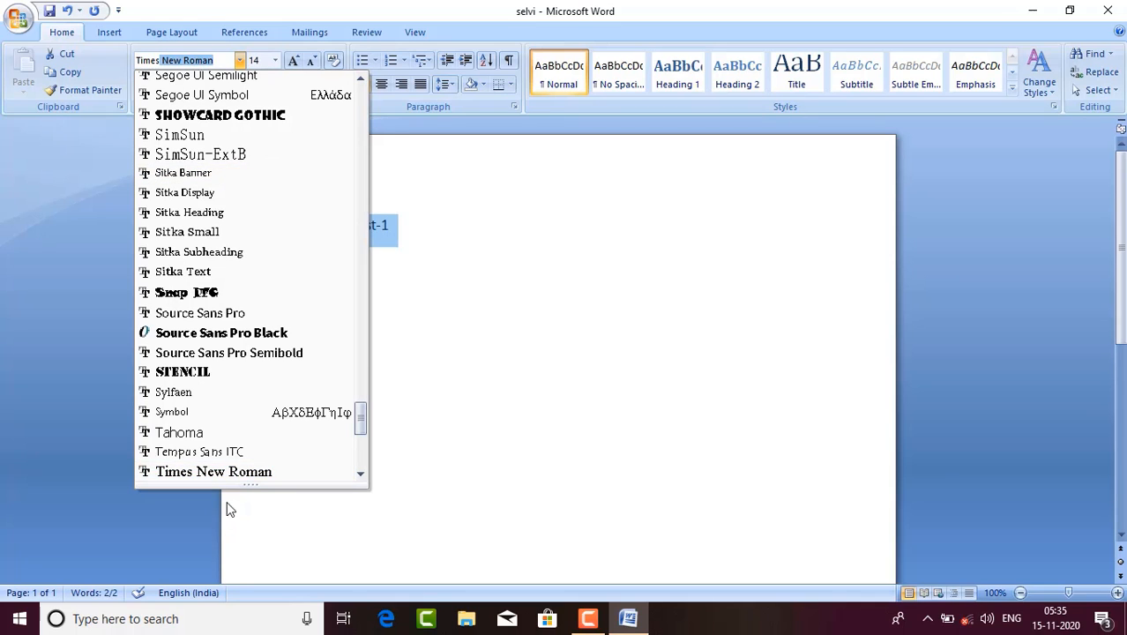
pyautogui.click(245, 476)
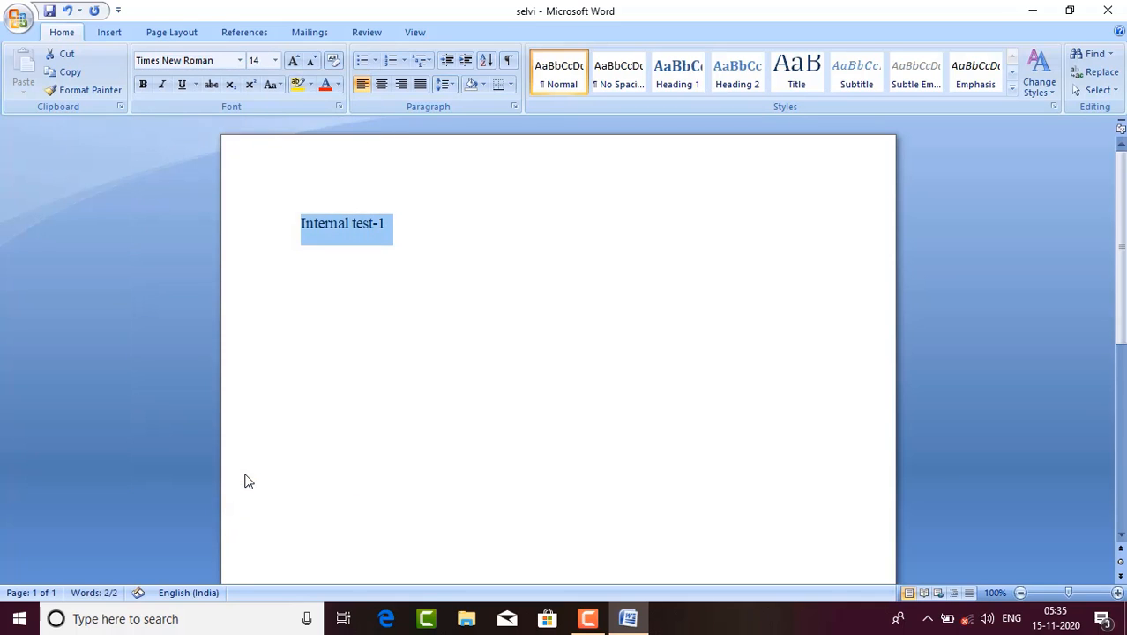
pyautogui.click(239, 60)
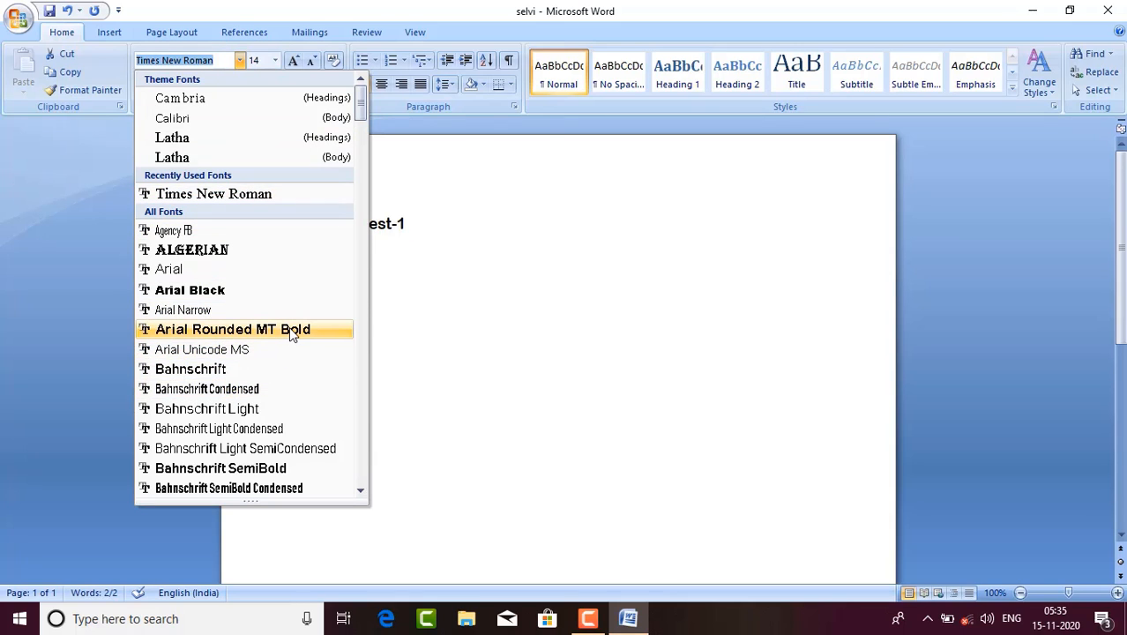
pyautogui.click(128, 141)
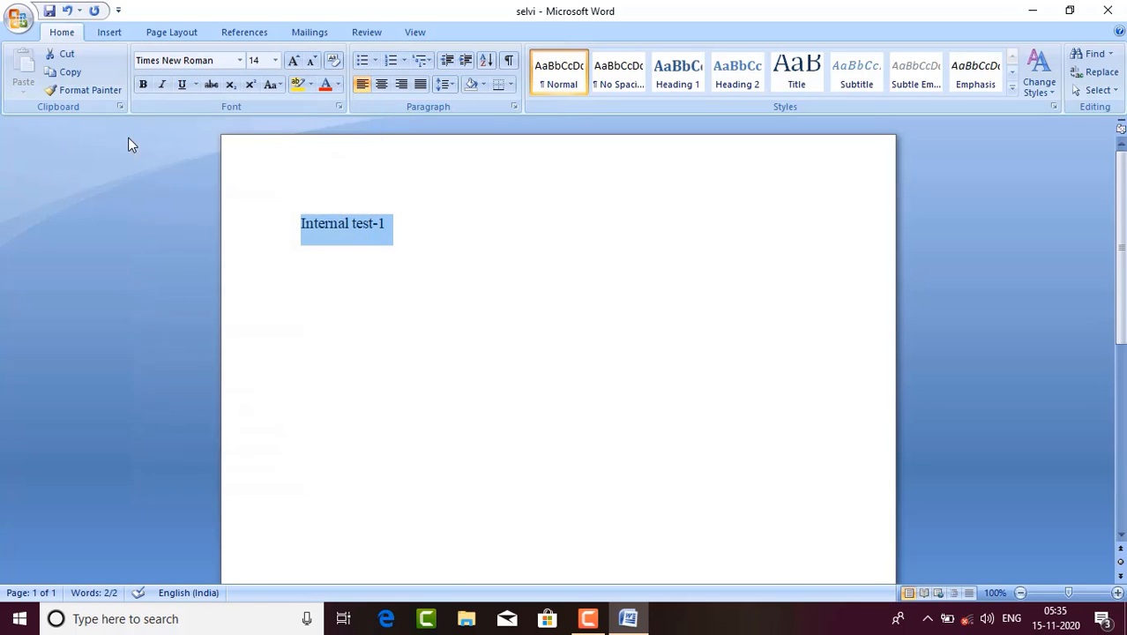
# Step: Try bold on the selected text and remove it, and make the text italic and underlined
pyautogui.click(143, 86)
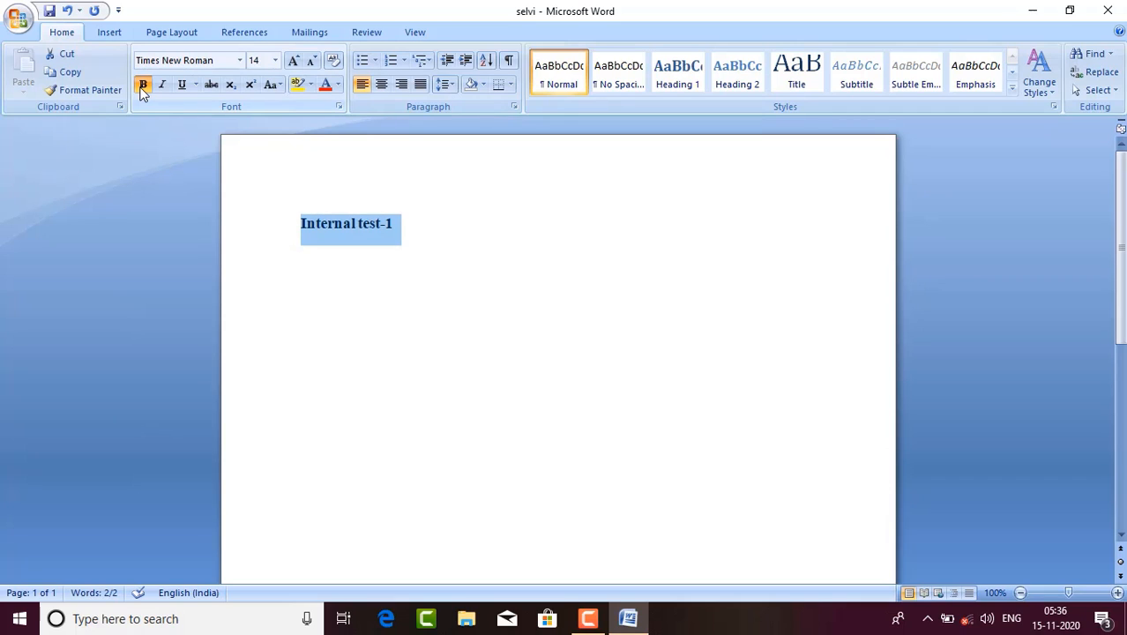
pyautogui.click(142, 86)
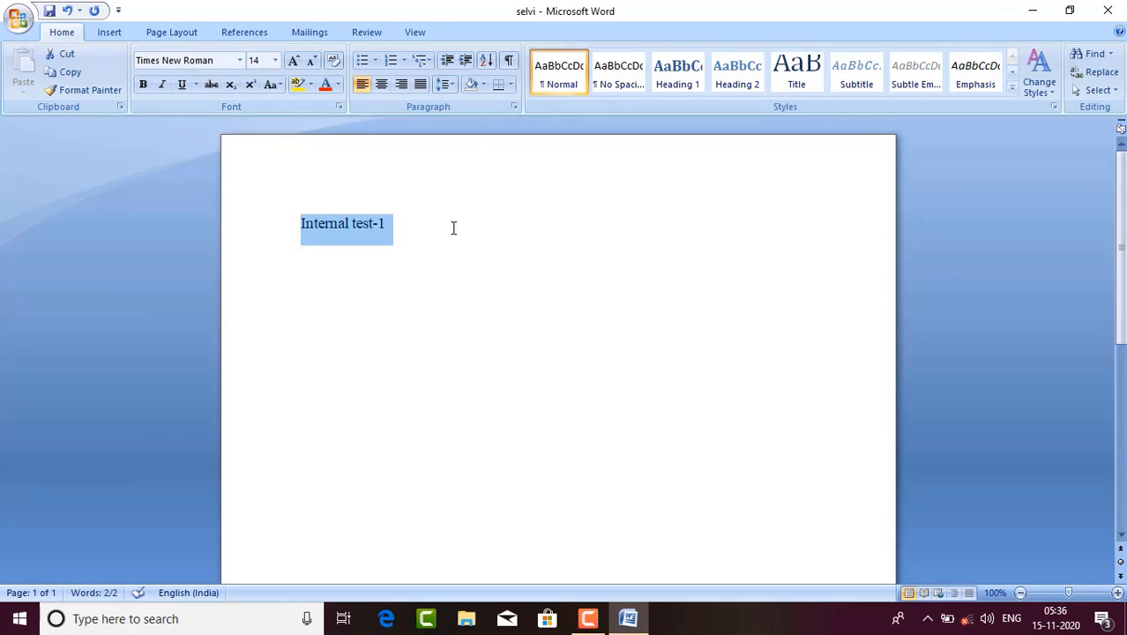
pyautogui.click(162, 87)
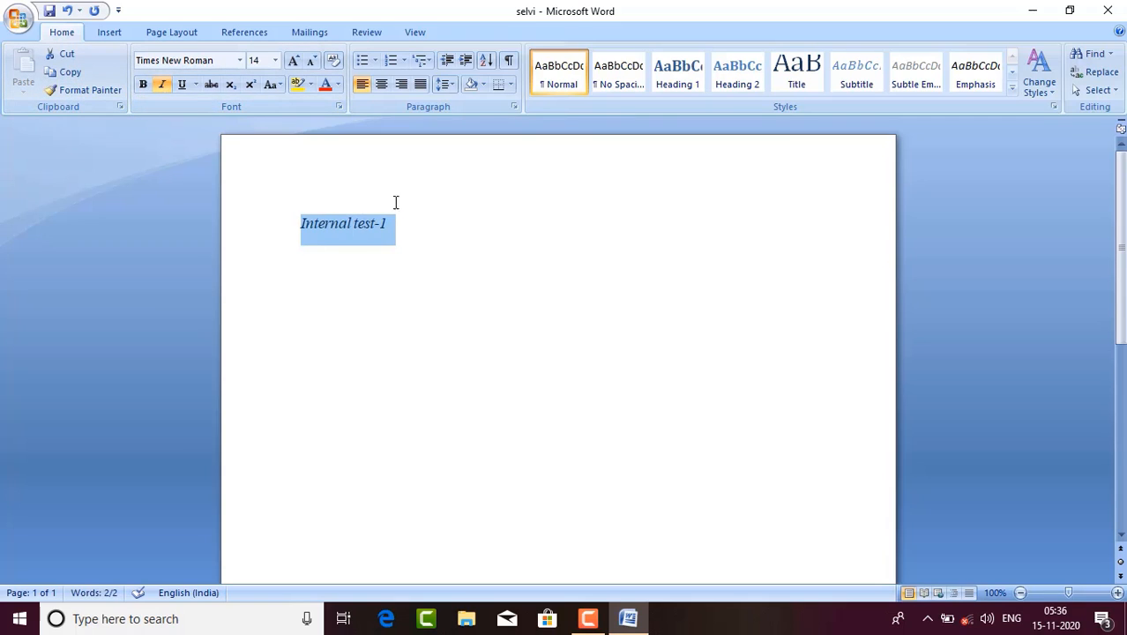
pyautogui.click(183, 87)
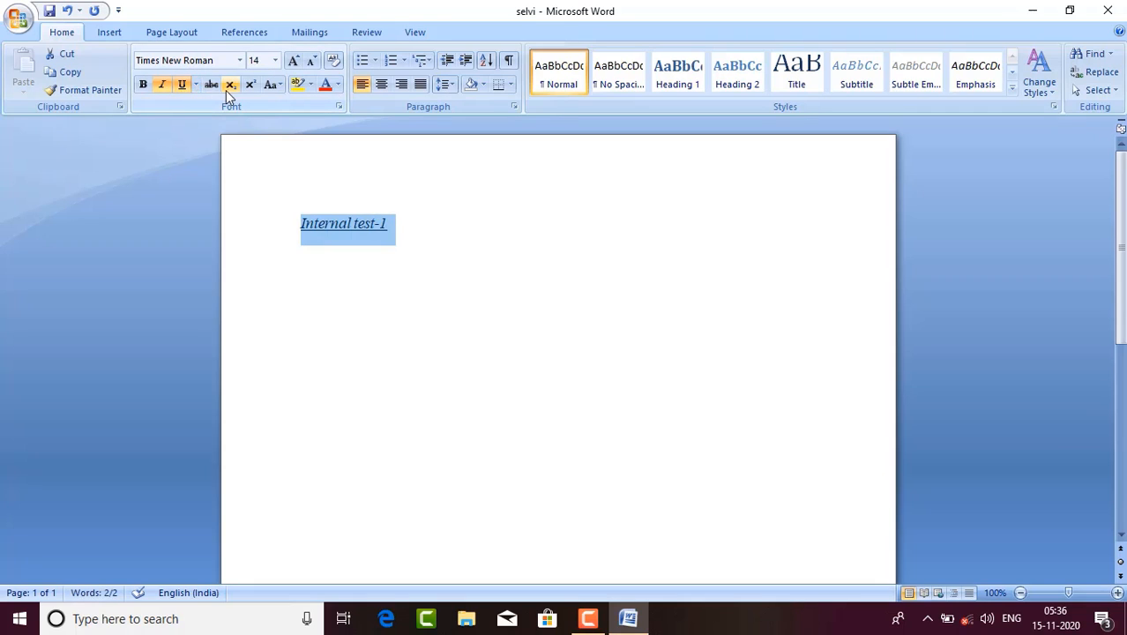
# Step: Change the case of the selected text to lowercase, to UPPERCASE, and finally to Capitalize Each Word
pyautogui.click(282, 88)
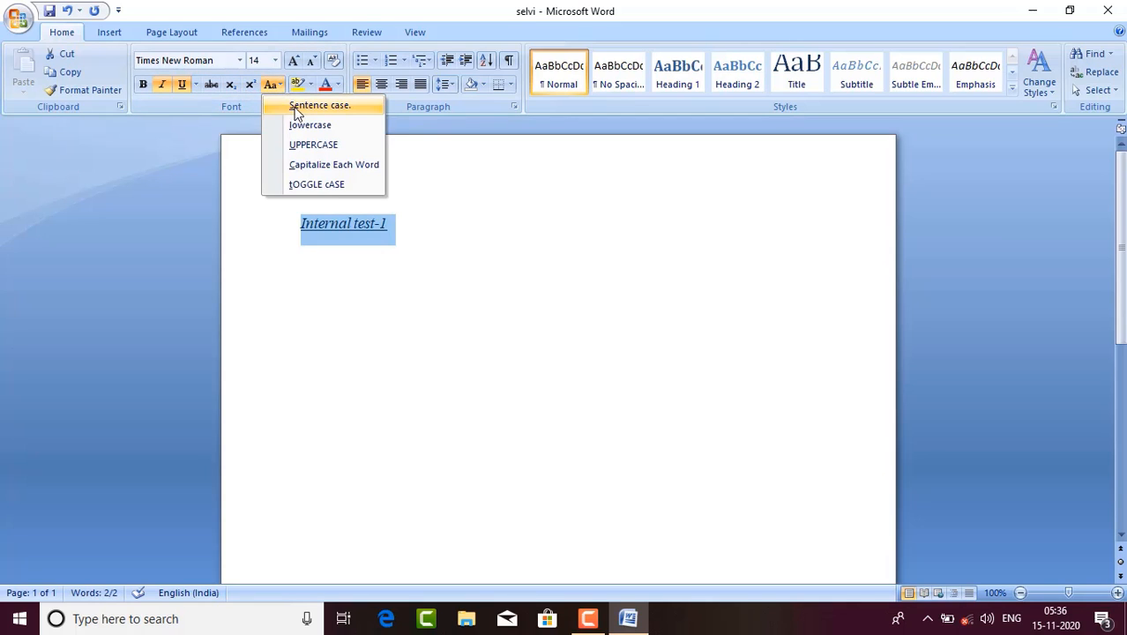
pyautogui.click(300, 125)
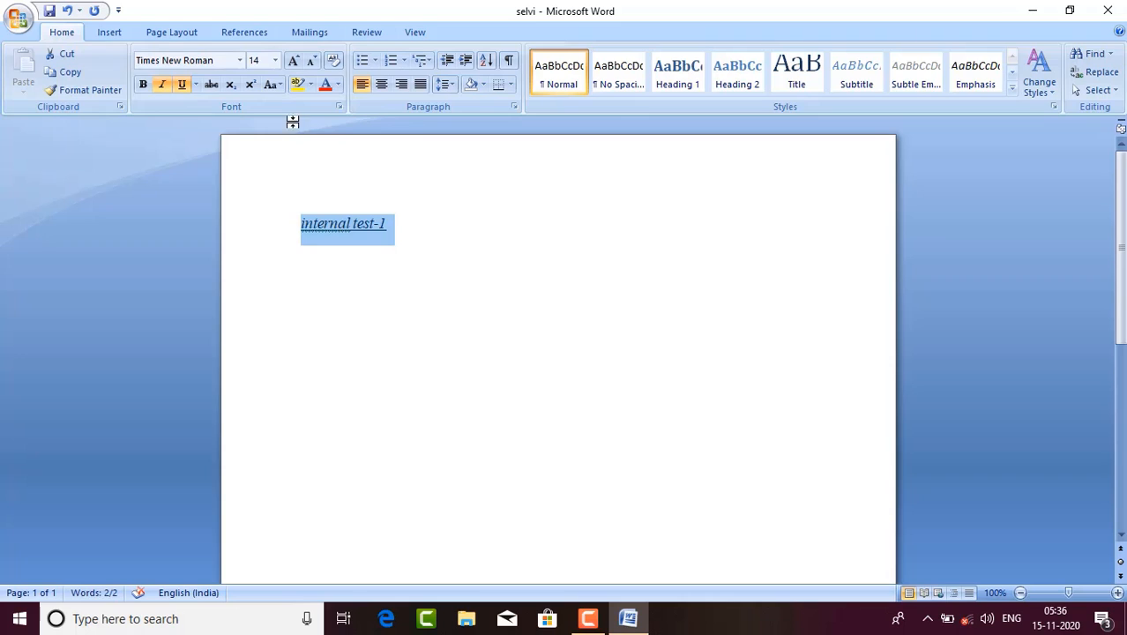
pyautogui.click(279, 82)
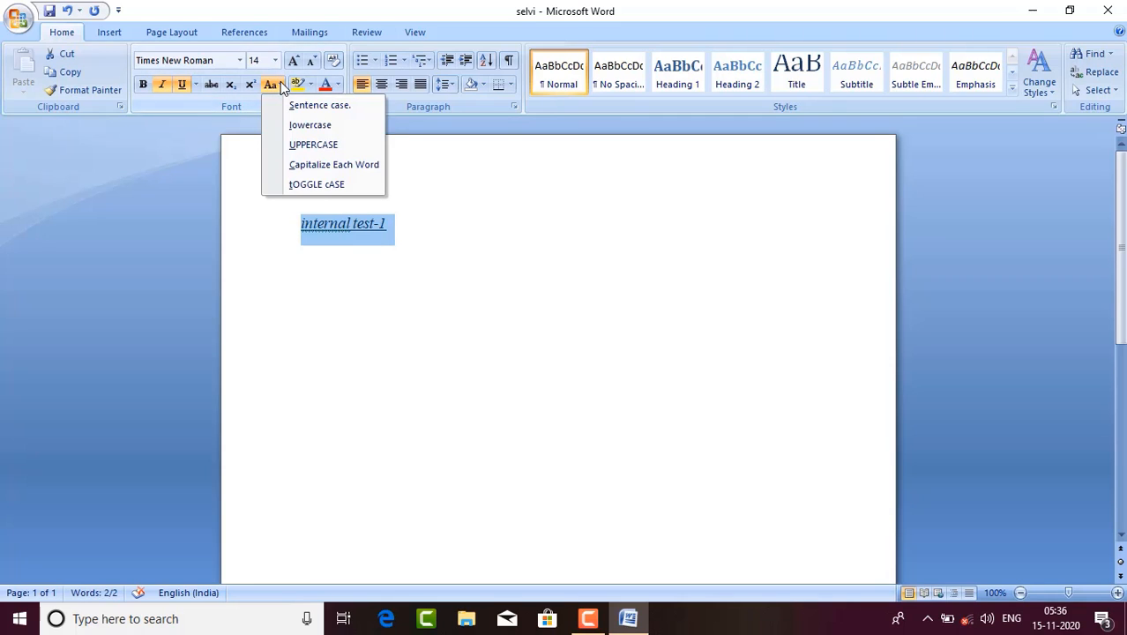
pyautogui.click(300, 144)
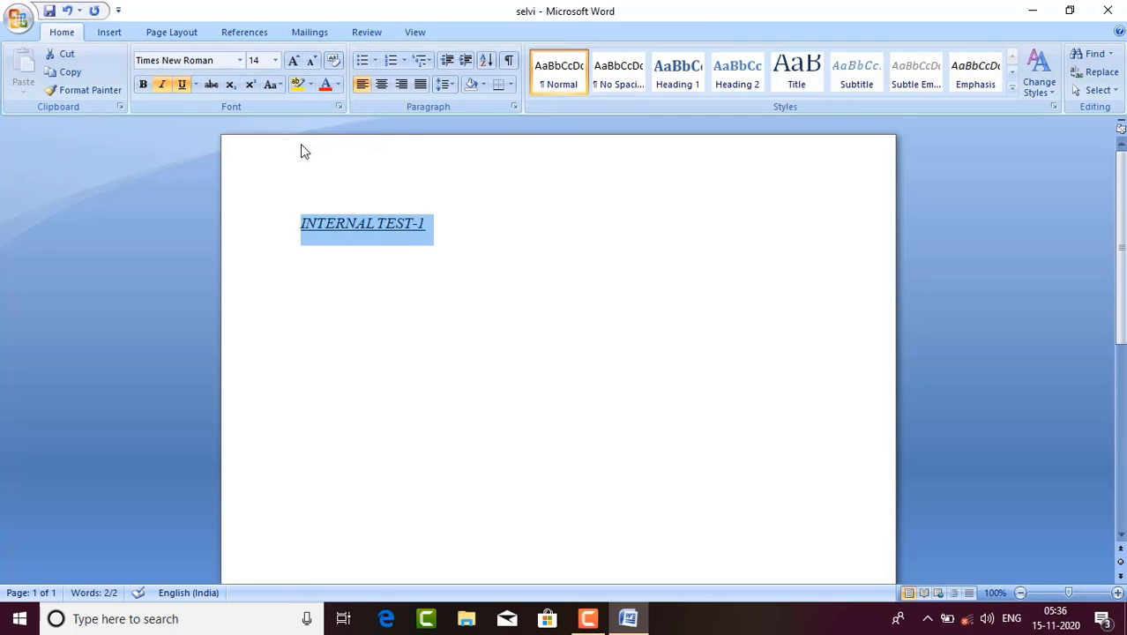
pyautogui.click(278, 84)
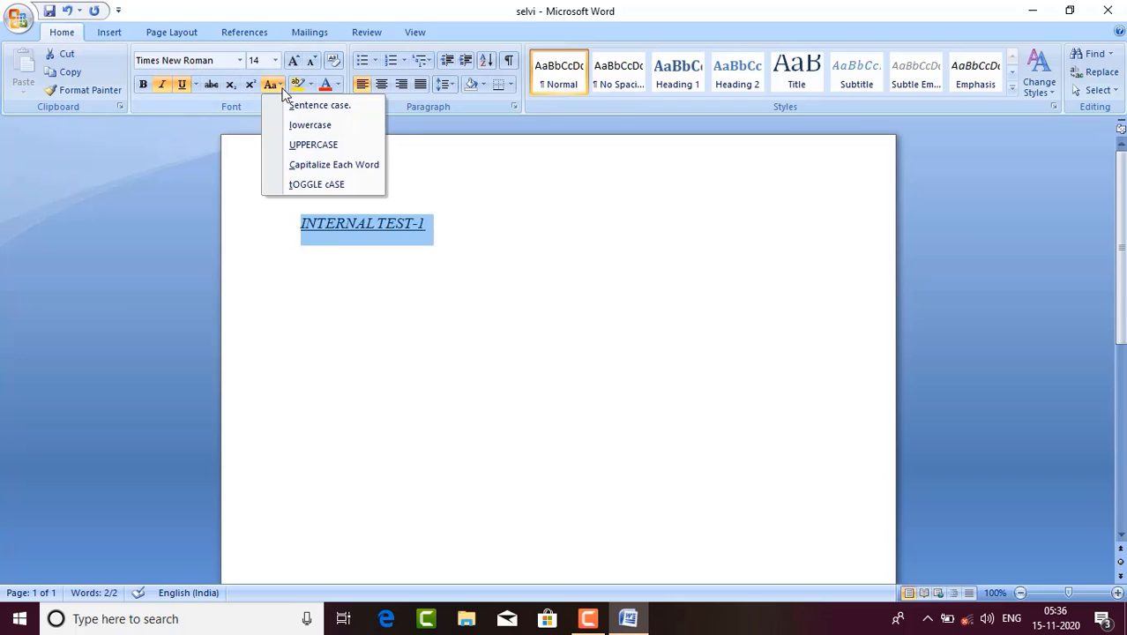
pyautogui.click(317, 165)
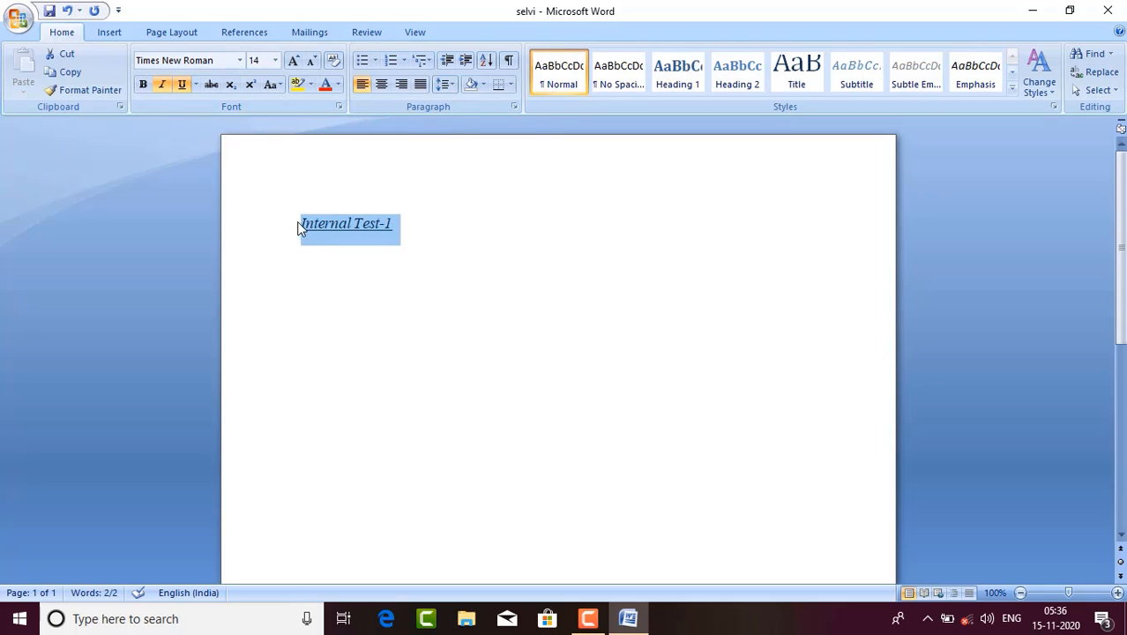
# Step: Change the case of the selected text to tOGGLE cASE and finally to lowercase
pyautogui.click(279, 86)
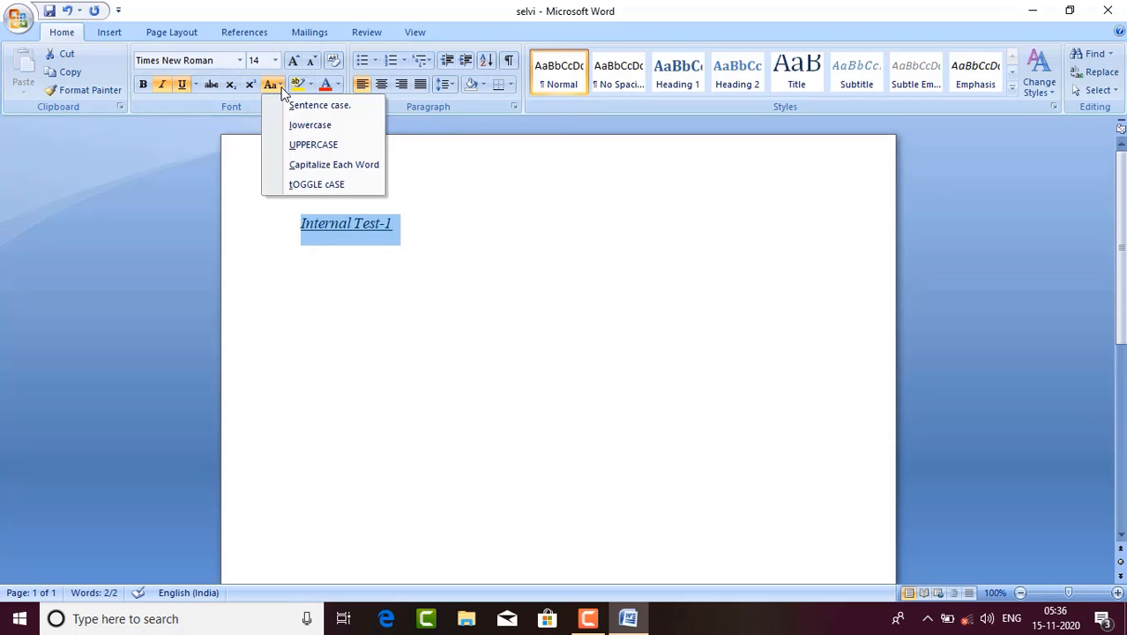
pyautogui.click(325, 184)
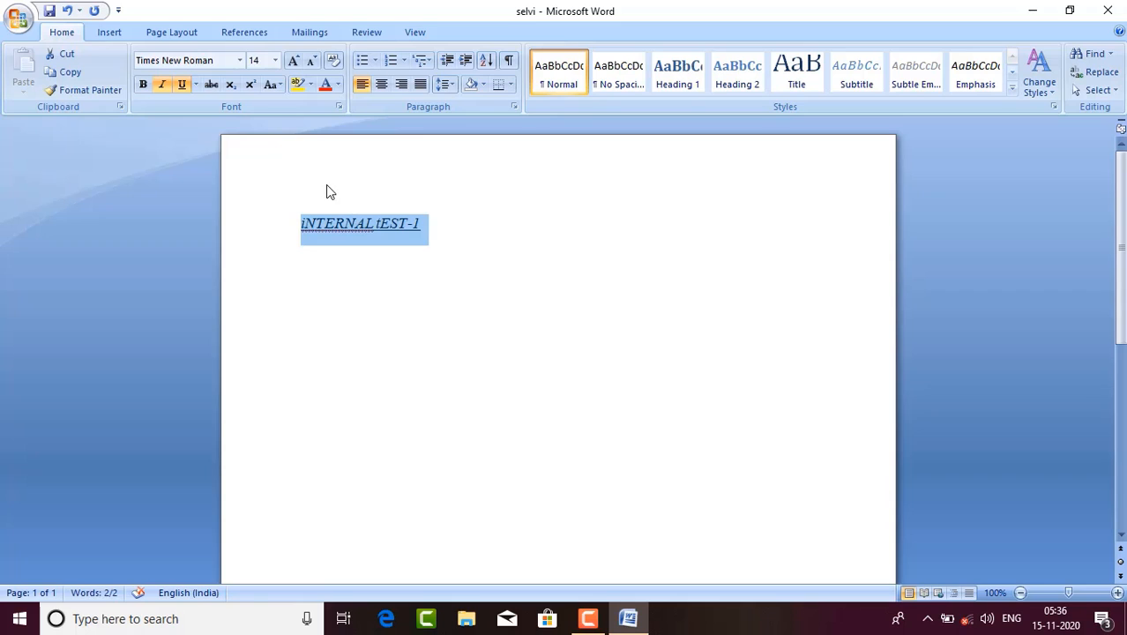
pyautogui.click(282, 85)
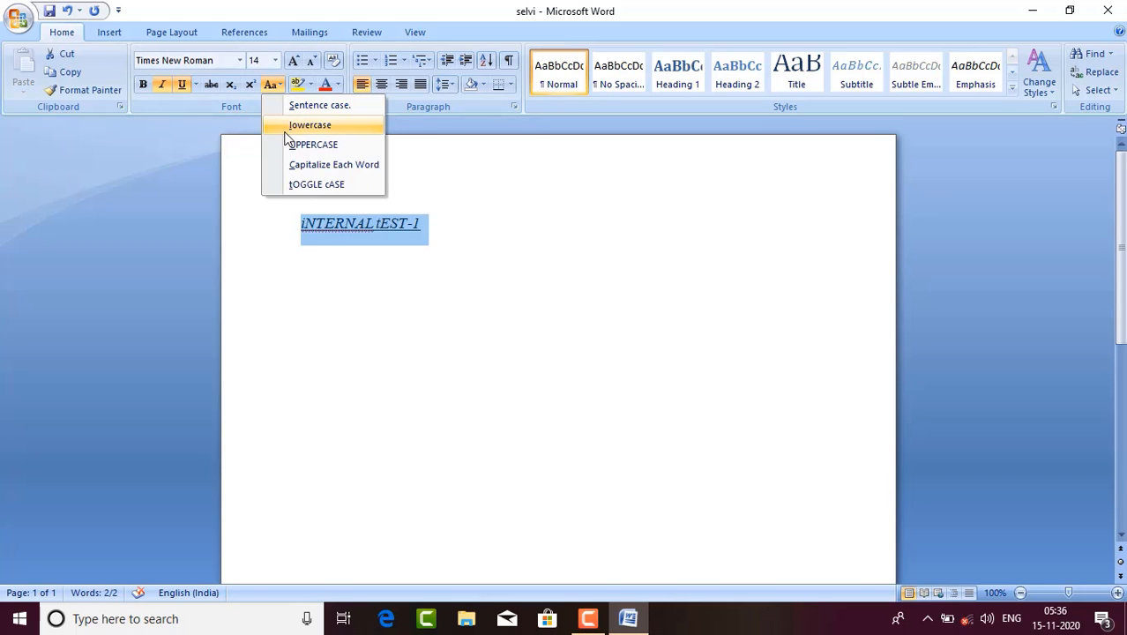
pyautogui.click(286, 132)
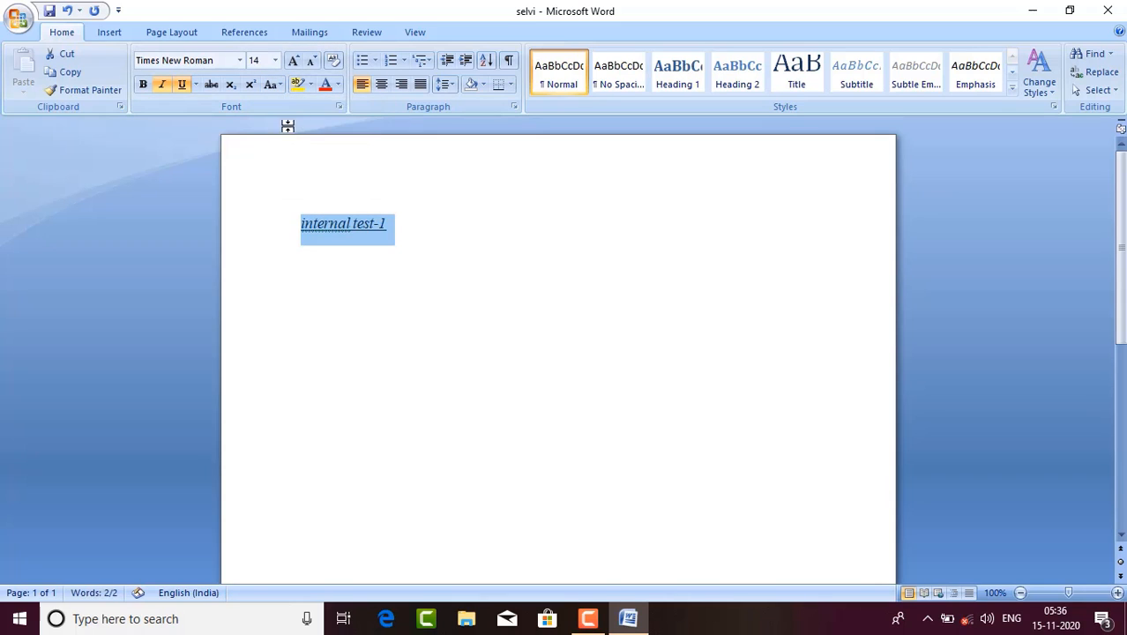
# Step: Preview the text highlight colors and font colors on the selected text, including the additional colors, without applying any
pyautogui.click(310, 85)
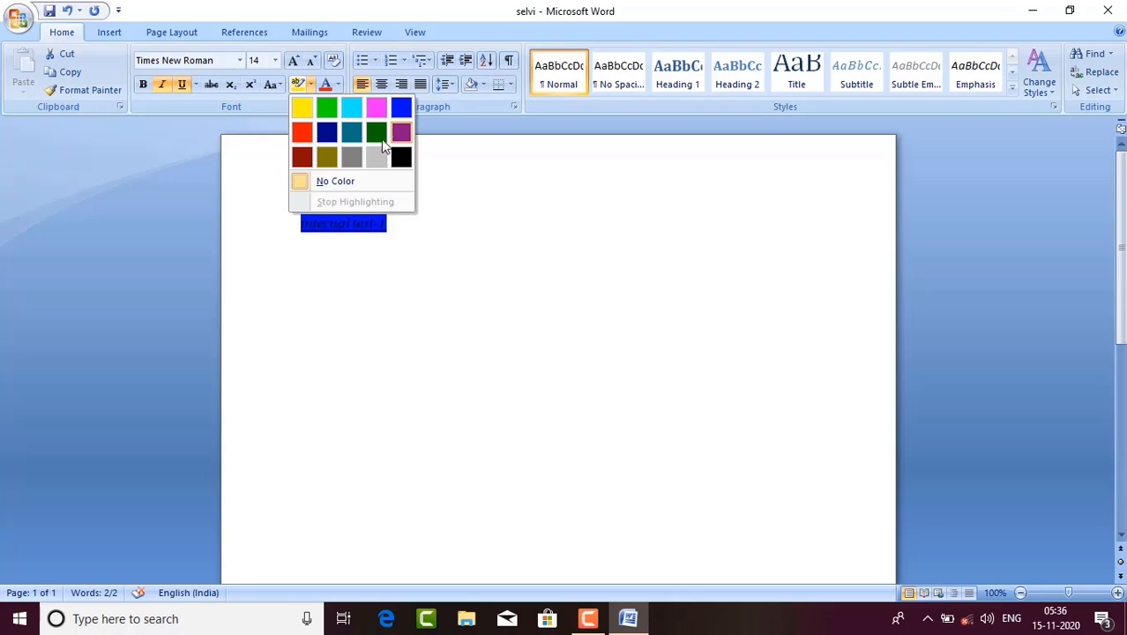
pyautogui.click(341, 86)
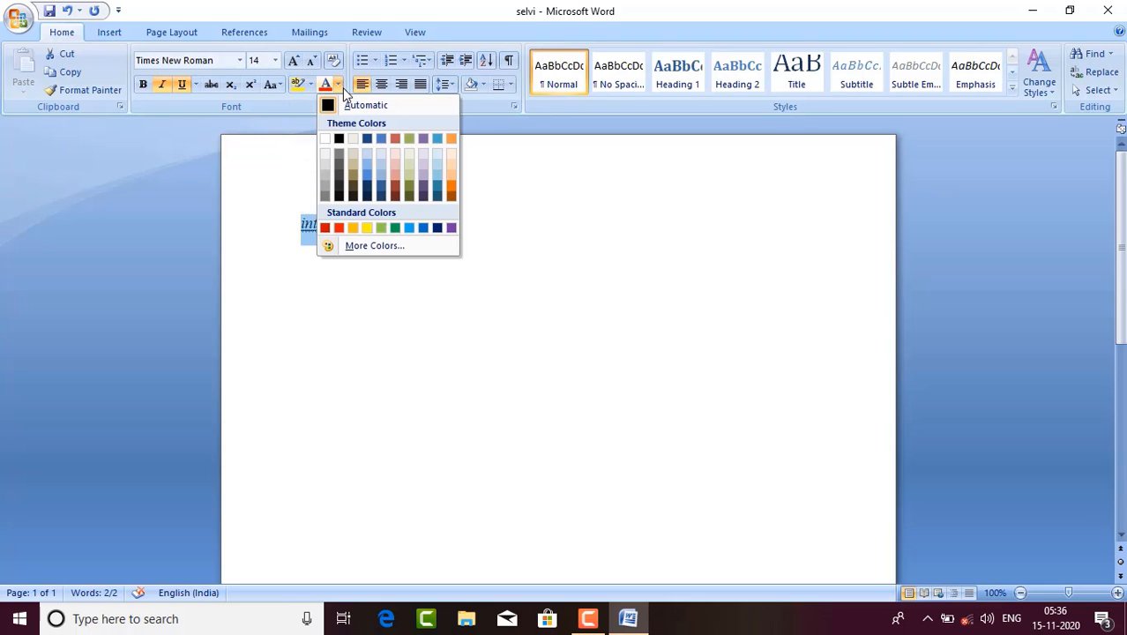
pyautogui.click(342, 87)
pyautogui.click(341, 87)
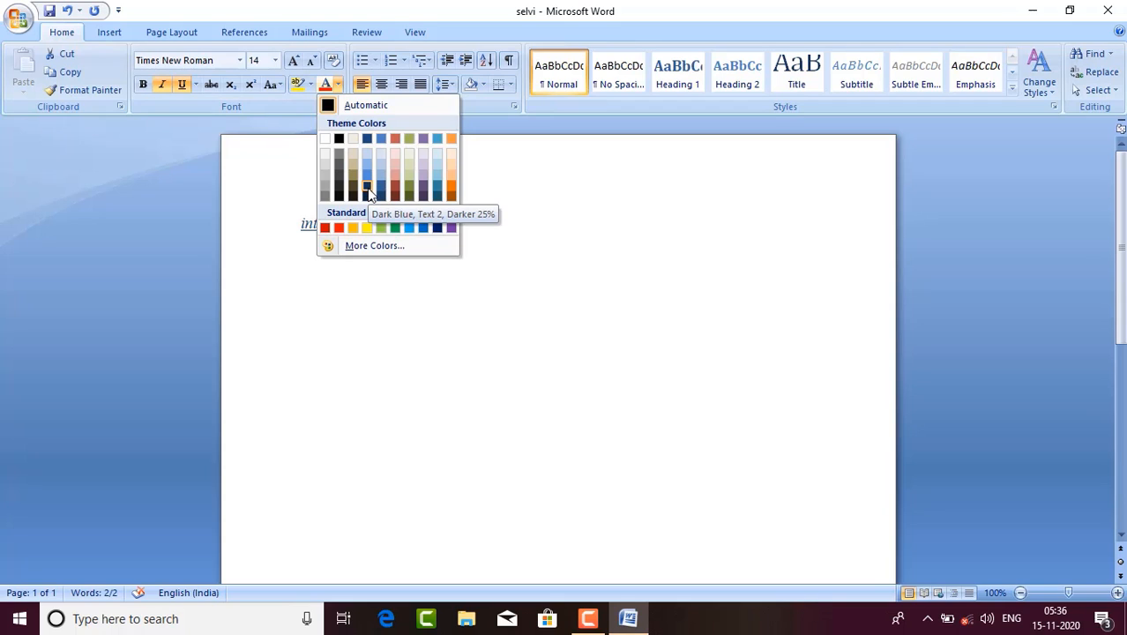
pyautogui.click(378, 249)
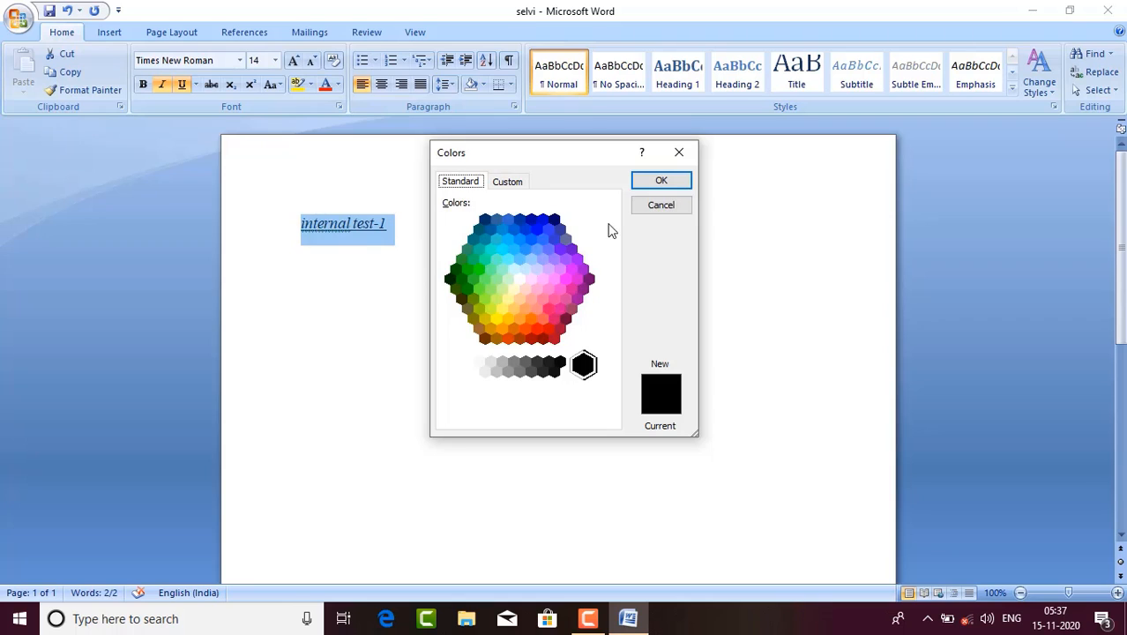
pyautogui.click(642, 204)
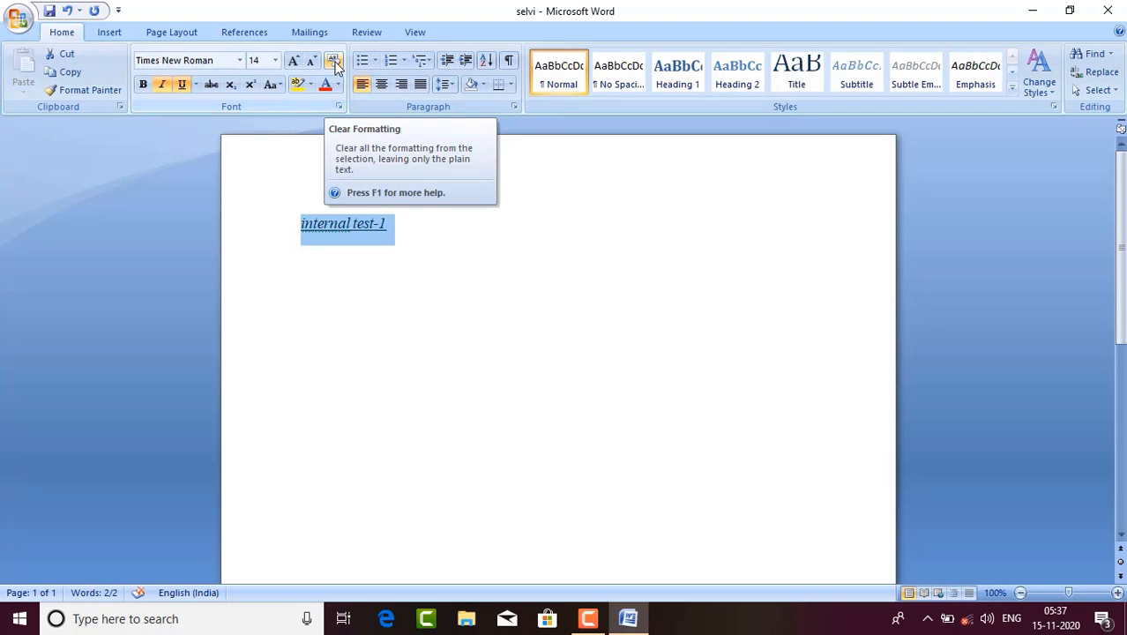
# Step: Clear all formatting from the selected text, shrink its font to size 10 and grow it back to 11
pyautogui.click(334, 62)
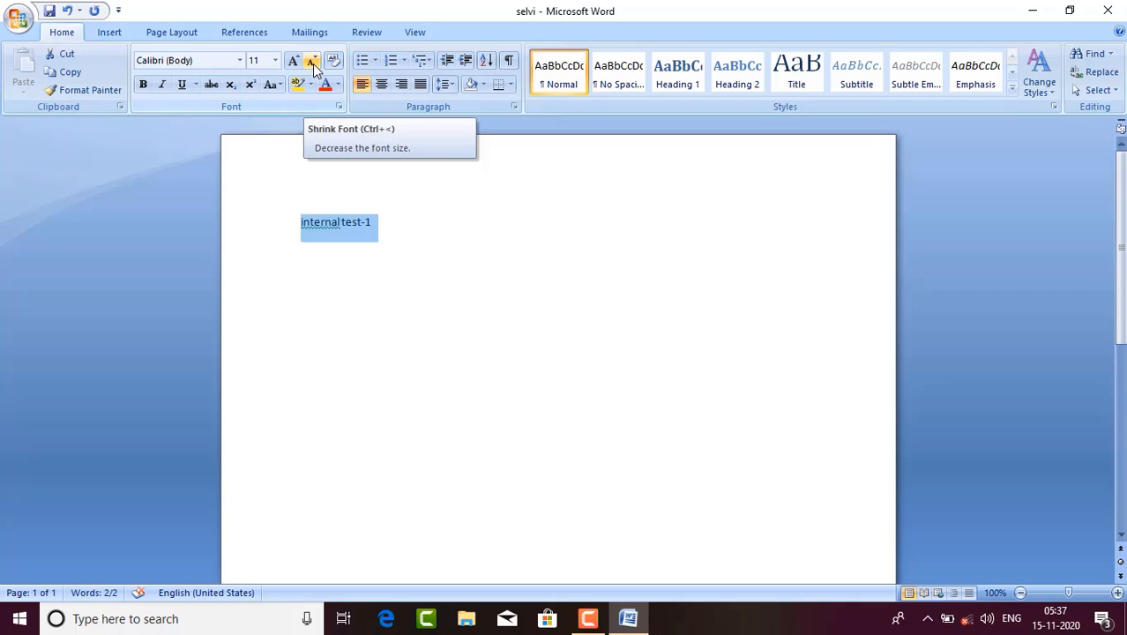
pyautogui.click(313, 63)
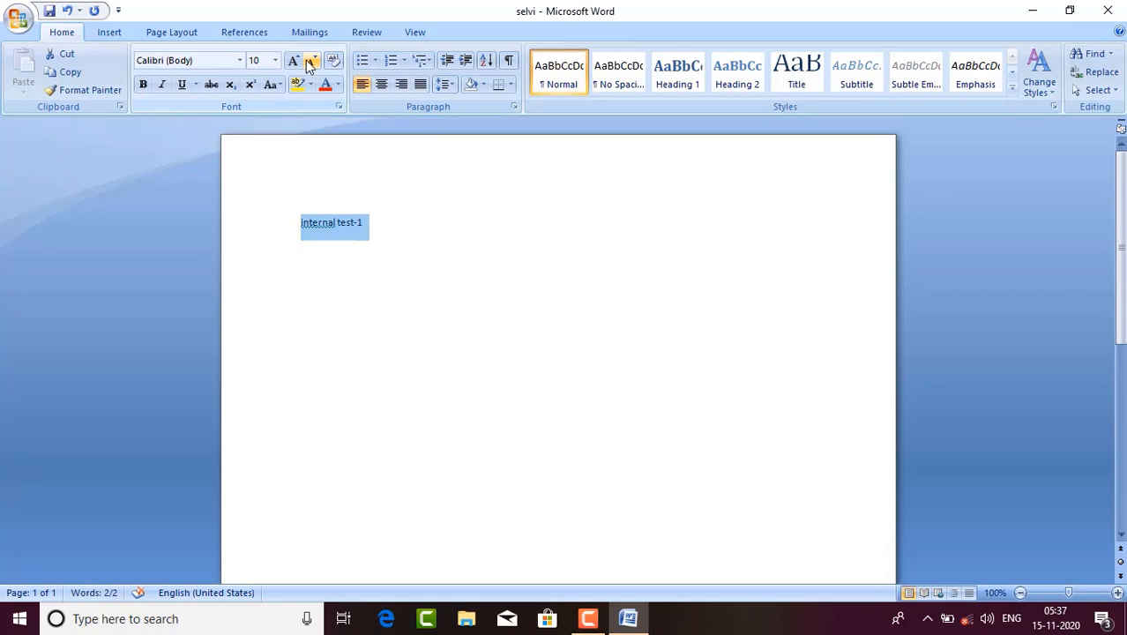
pyautogui.click(294, 62)
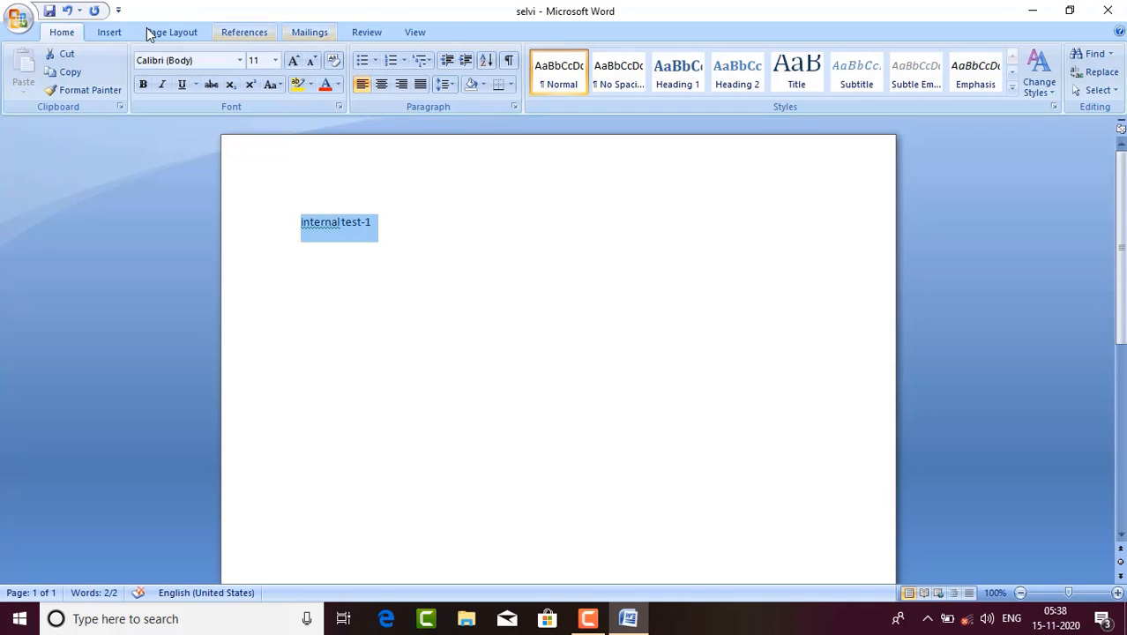
pyautogui.click(22, 30)
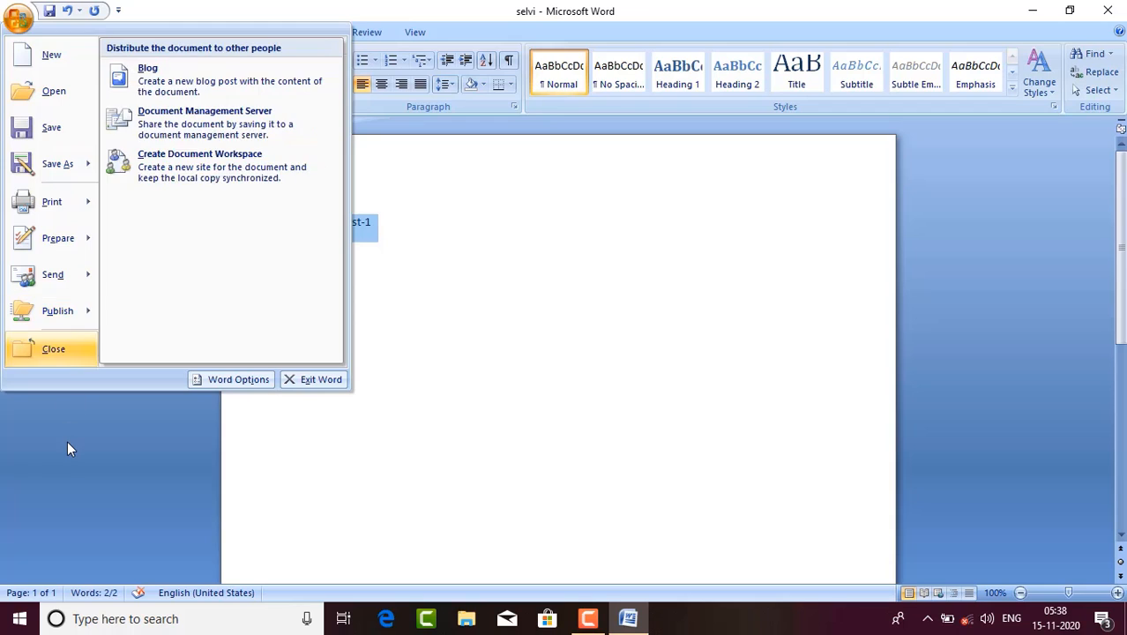
pyautogui.click(67, 441)
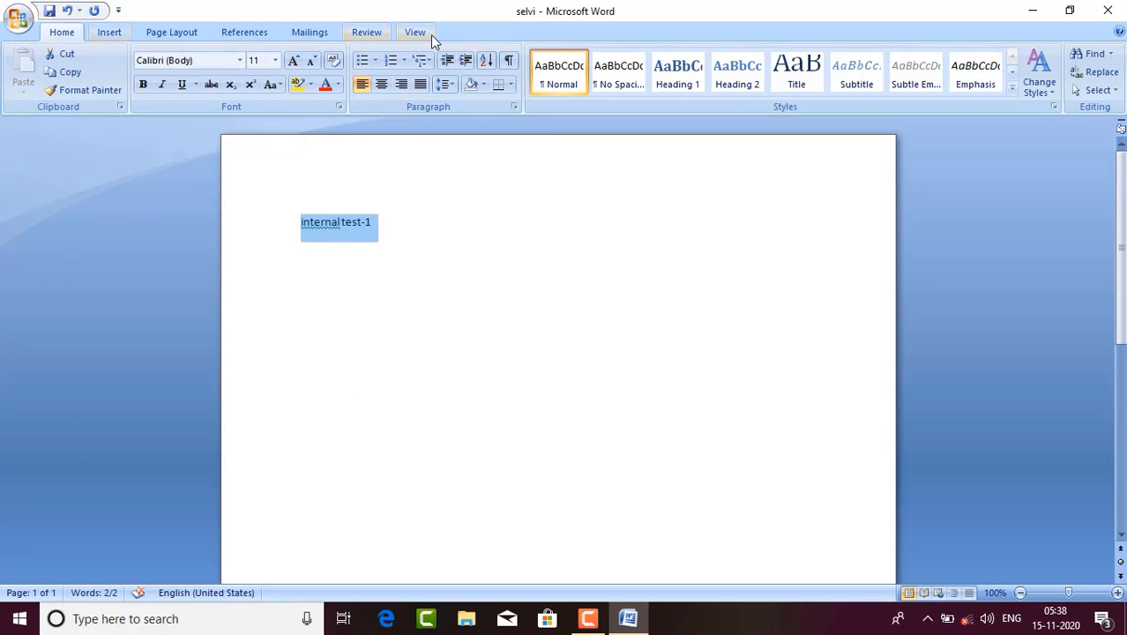
# Step: Align the selected line left, centered and right in turn, and finally justify it
pyautogui.click(363, 85)
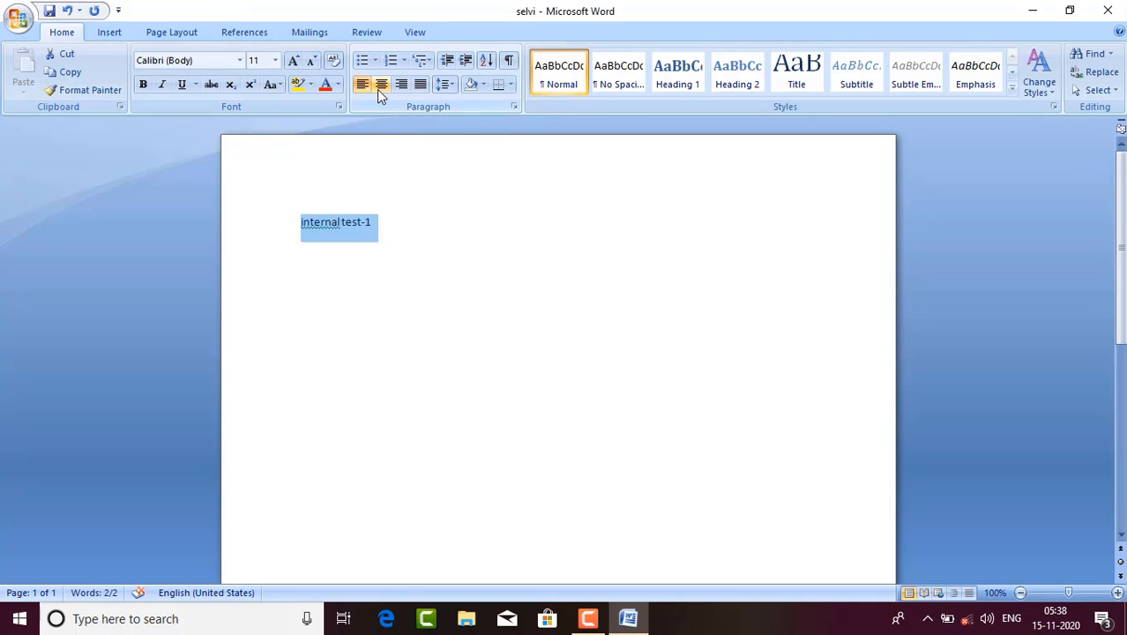
pyautogui.click(381, 86)
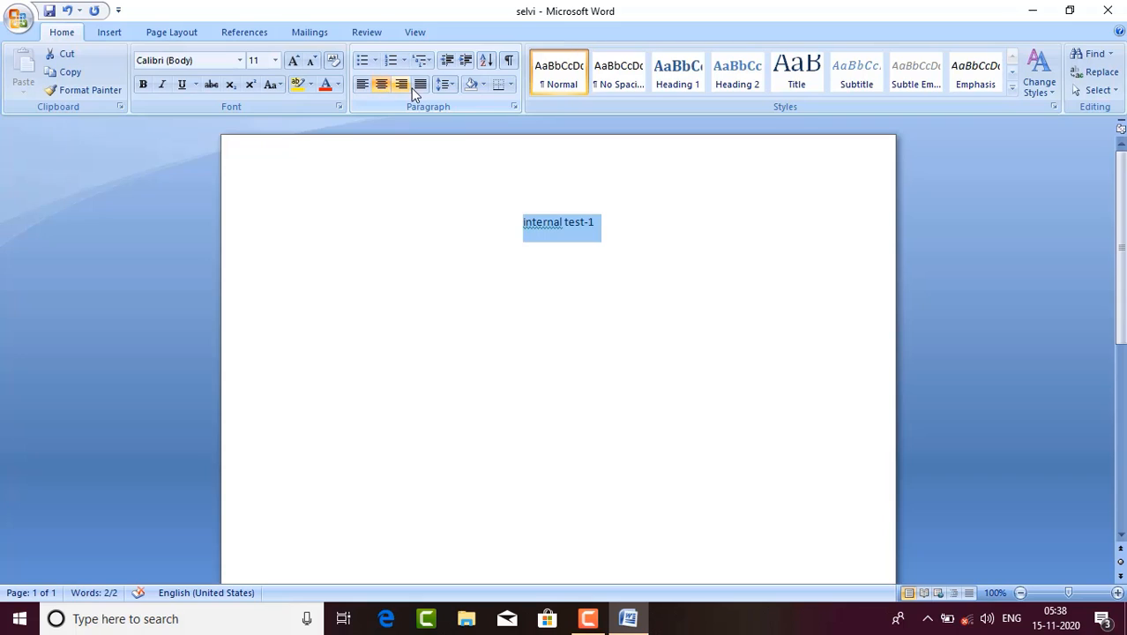
pyautogui.click(402, 85)
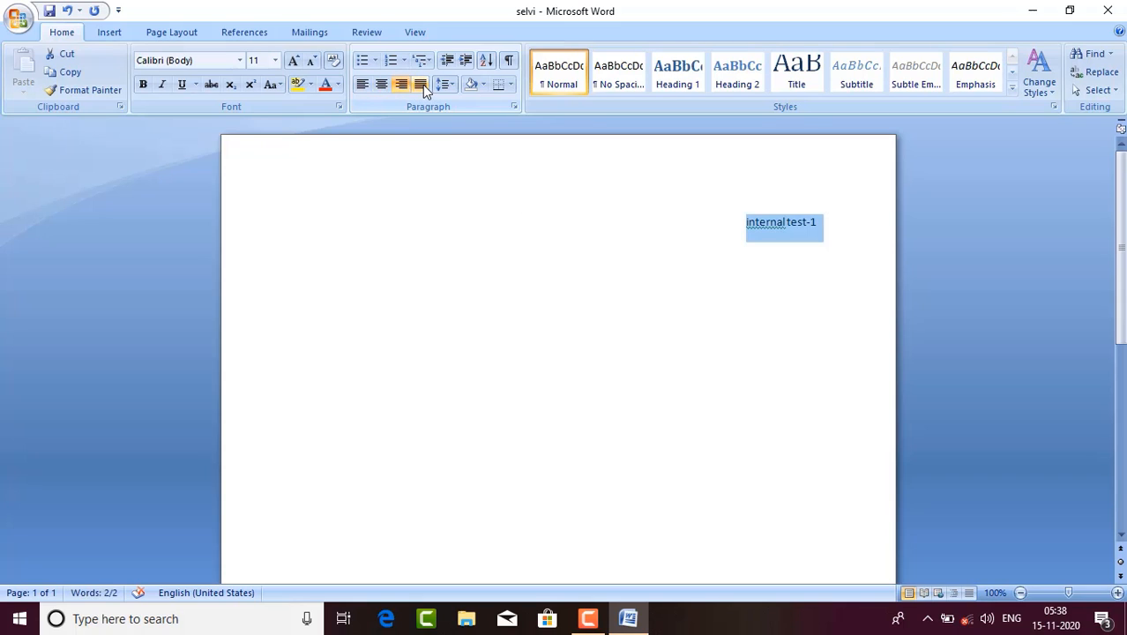
pyautogui.click(423, 85)
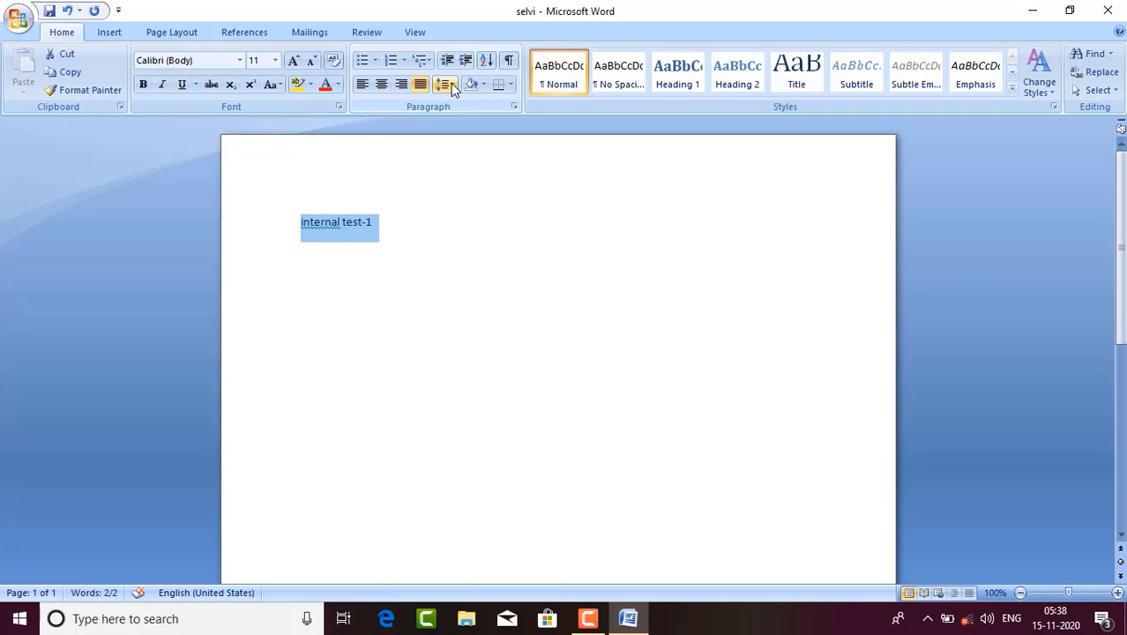
# Step: Add a second line below "internal test-1" reading "electrical circuit theory"
pyautogui.click(450, 83)
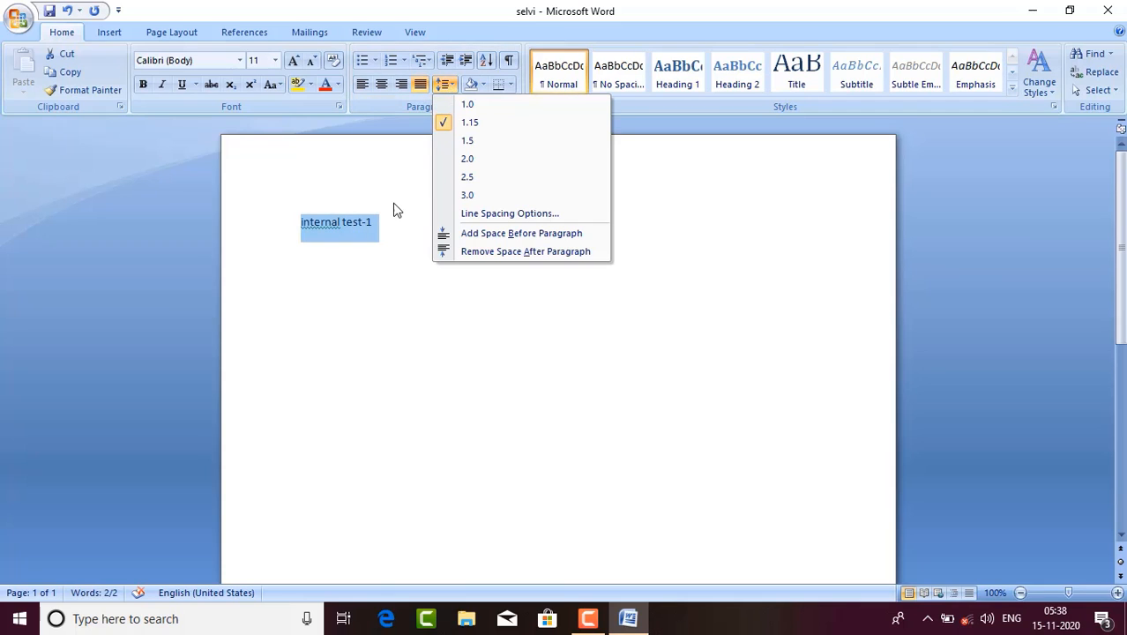
pyautogui.click(369, 224)
pyautogui.click(375, 224)
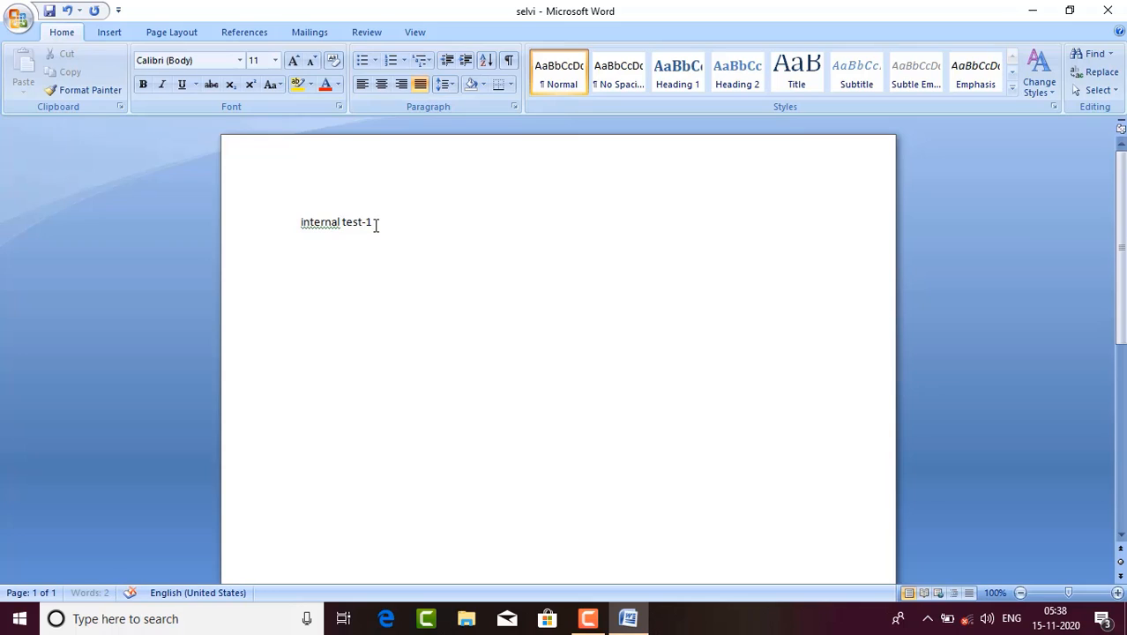
pyautogui.press('Return')
pyautogui.write('electrical circuit the')
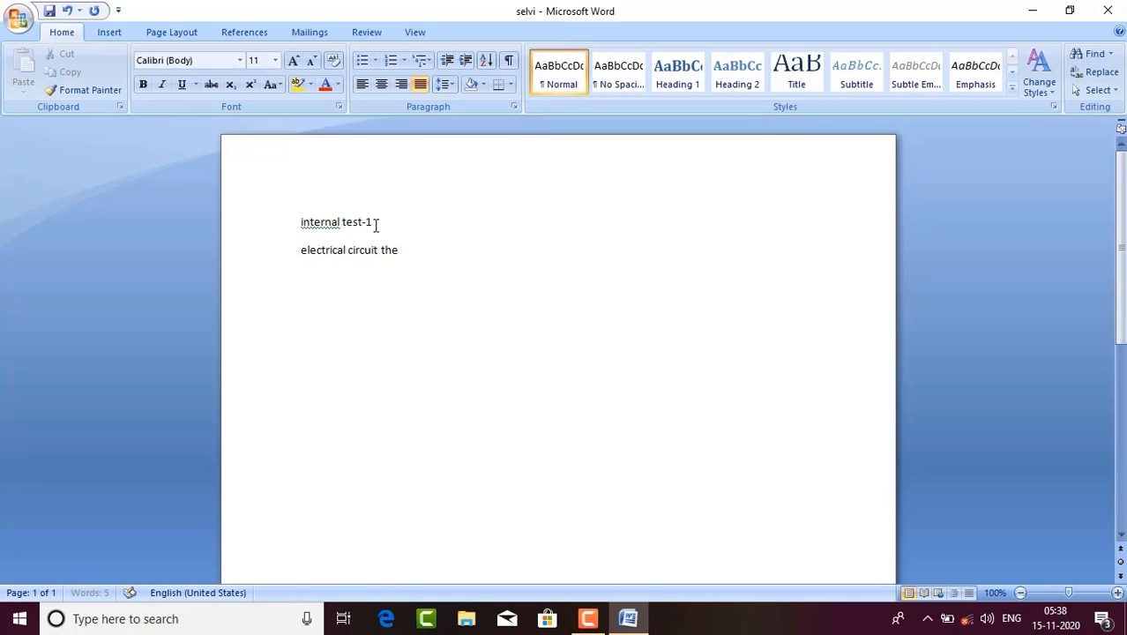
pyautogui.write('ory')
# Step: Apply line spacing of 1.0, 1.15, 2.5 and finally 3.0 to both text lines
pyautogui.moveTo(300, 222); pyautogui.dragTo(415, 254)
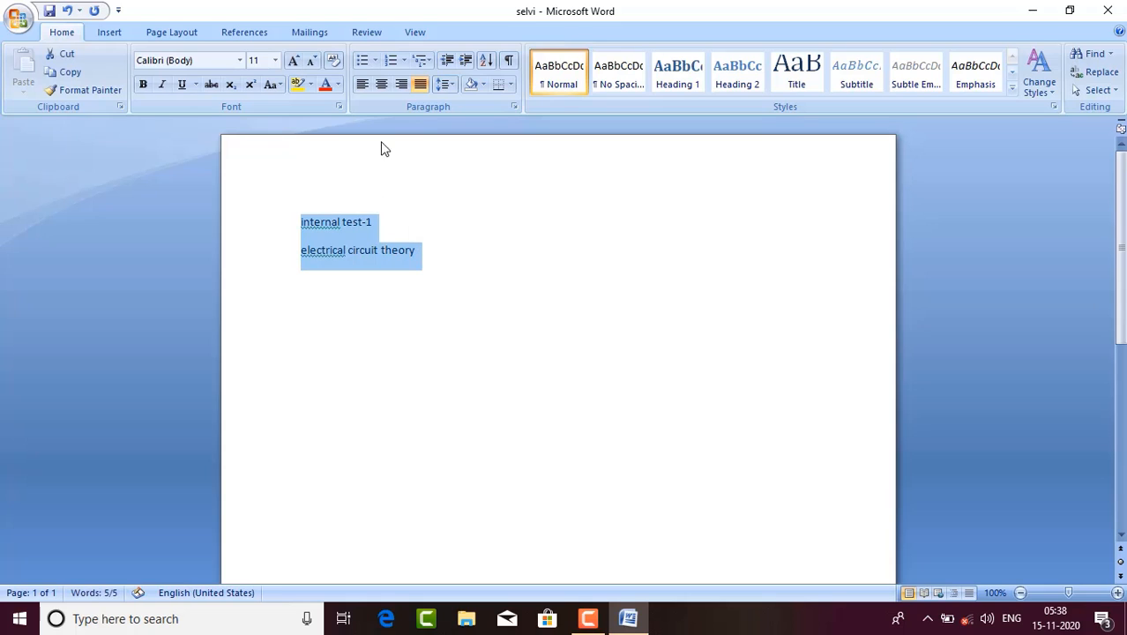
pyautogui.click(456, 85)
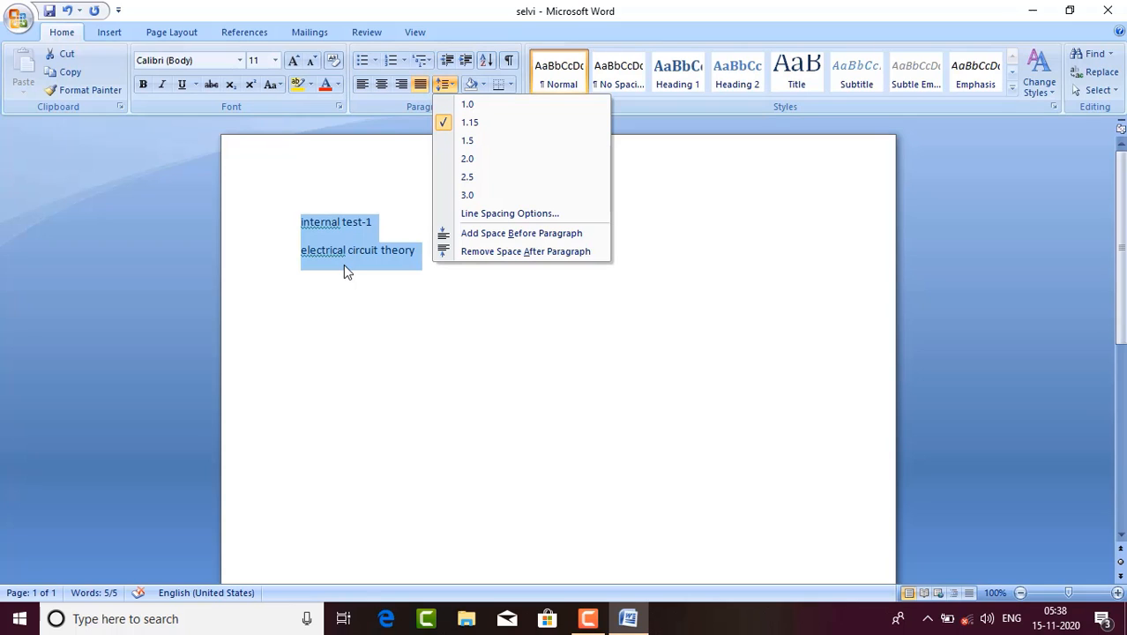
pyautogui.click(468, 104)
pyautogui.click(445, 84)
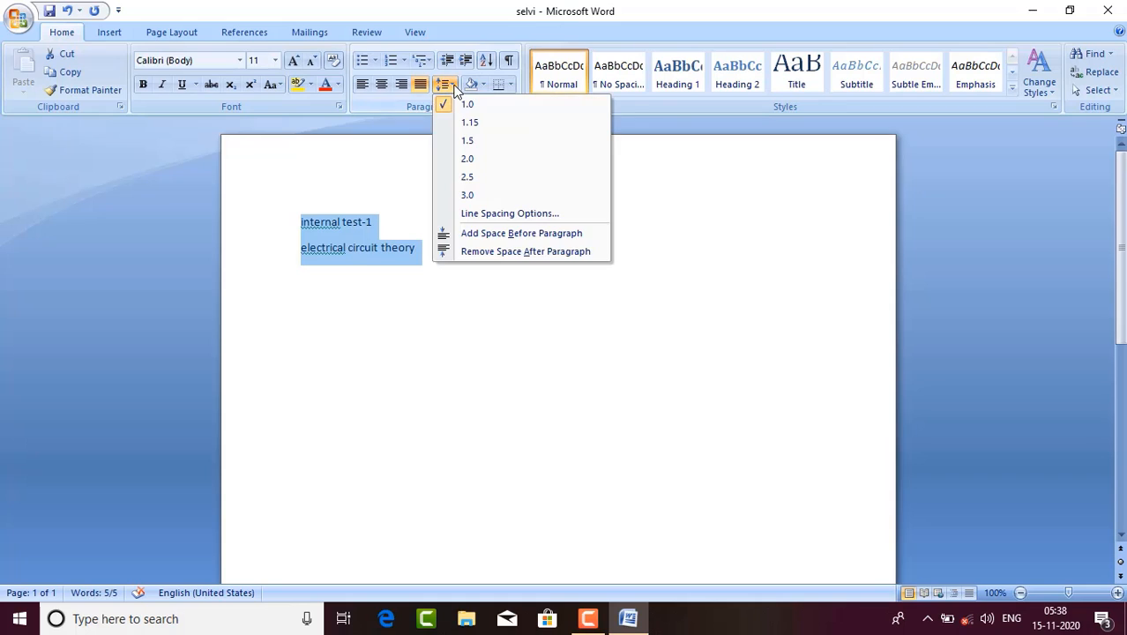
pyautogui.click(465, 123)
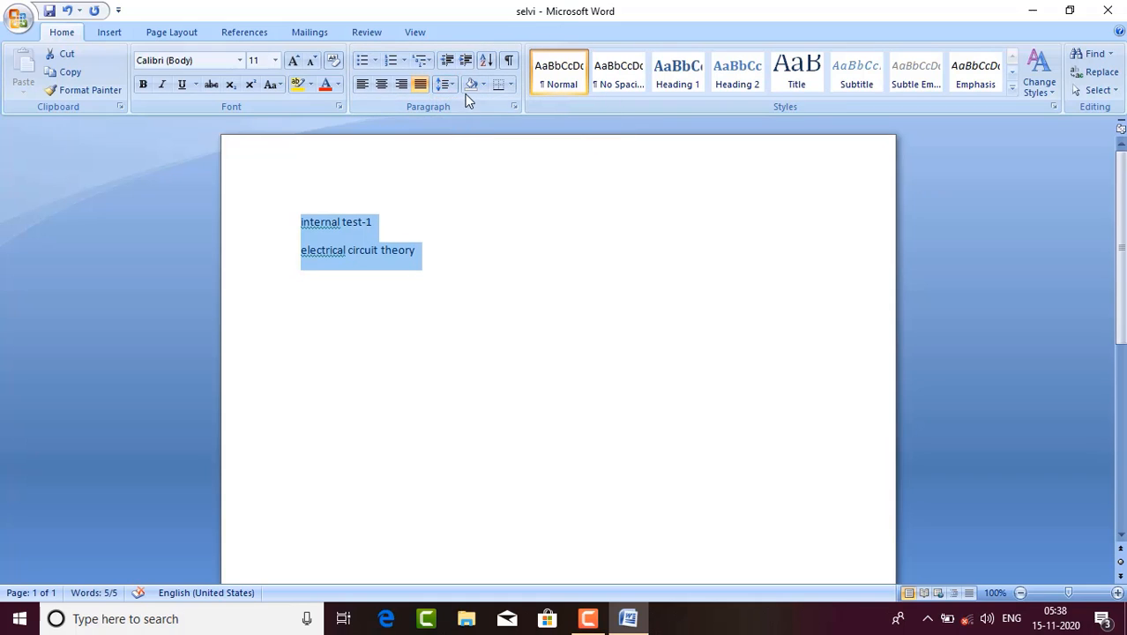
pyautogui.click(445, 84)
pyautogui.click(447, 161)
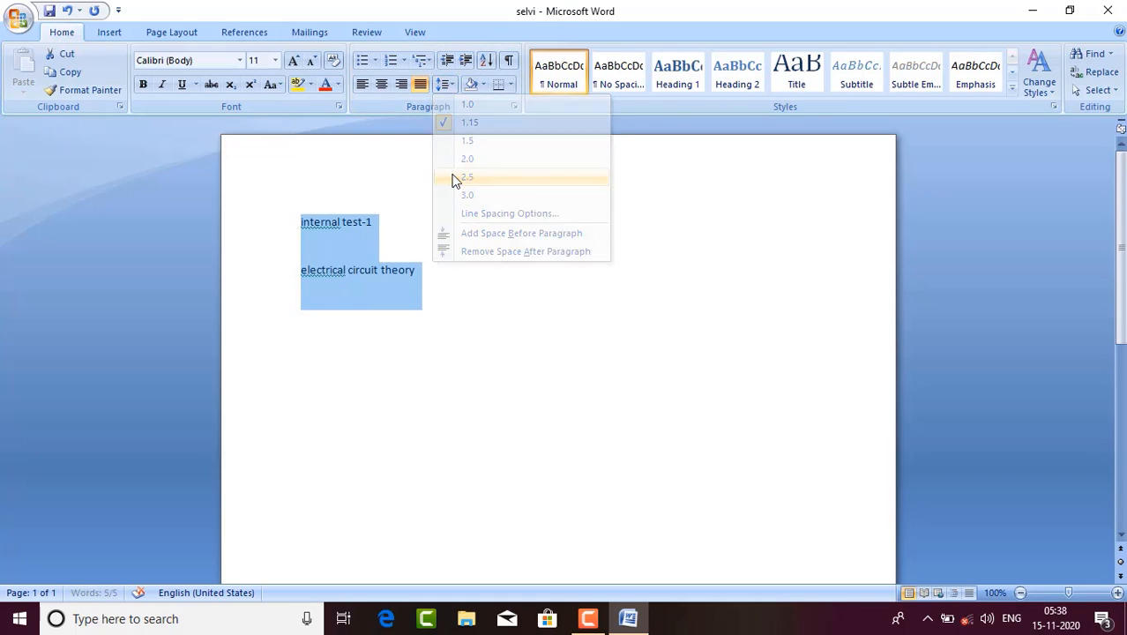
pyautogui.click(448, 84)
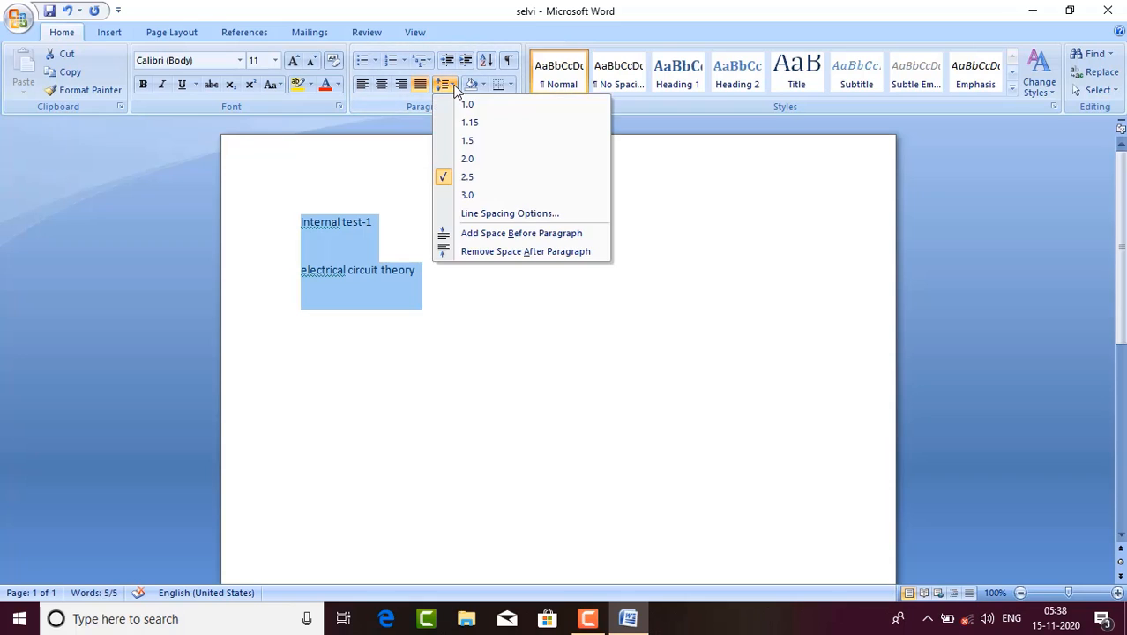
pyautogui.click(468, 196)
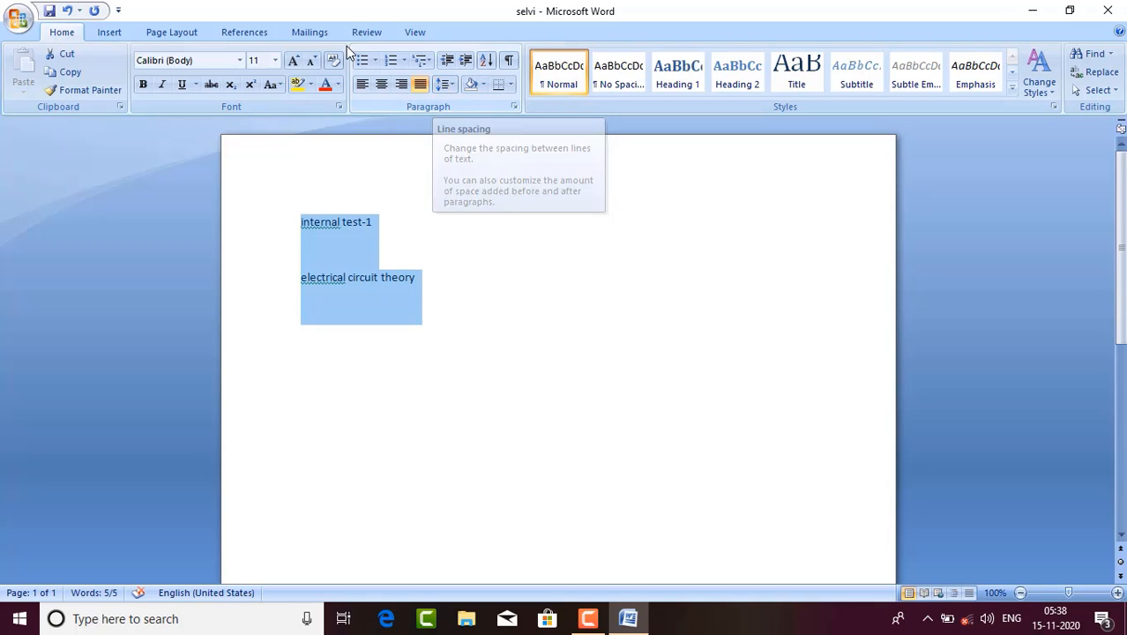
# Step: Preview the bullet, numbering and multilevel list styles on the two selected lines without applying any
pyautogui.click(376, 60)
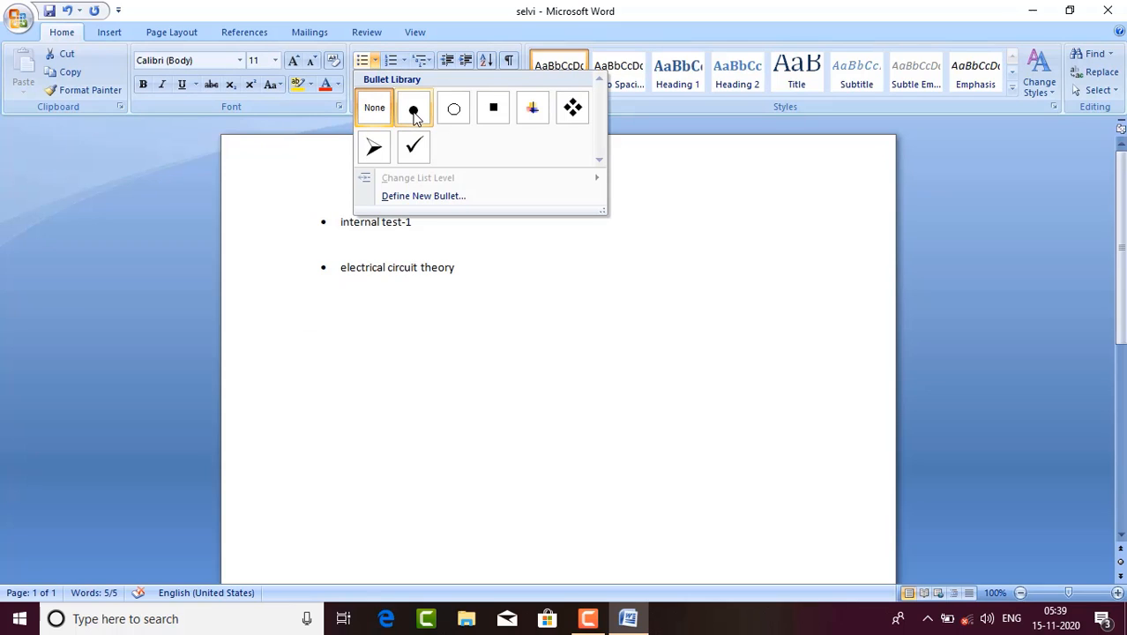
pyautogui.click(406, 60)
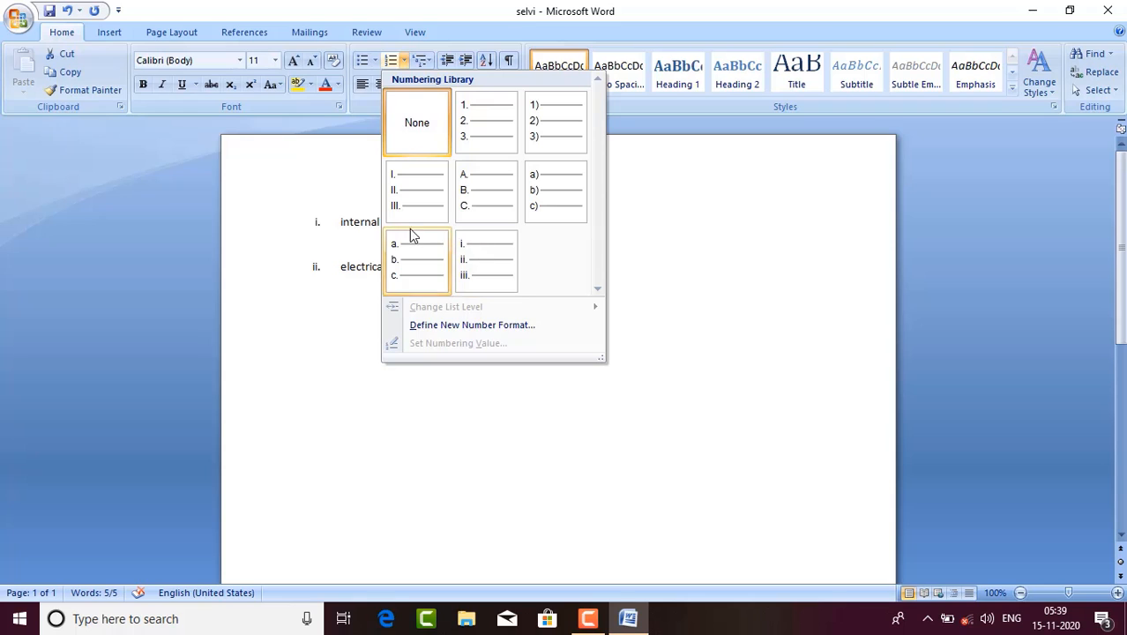
pyautogui.click(428, 62)
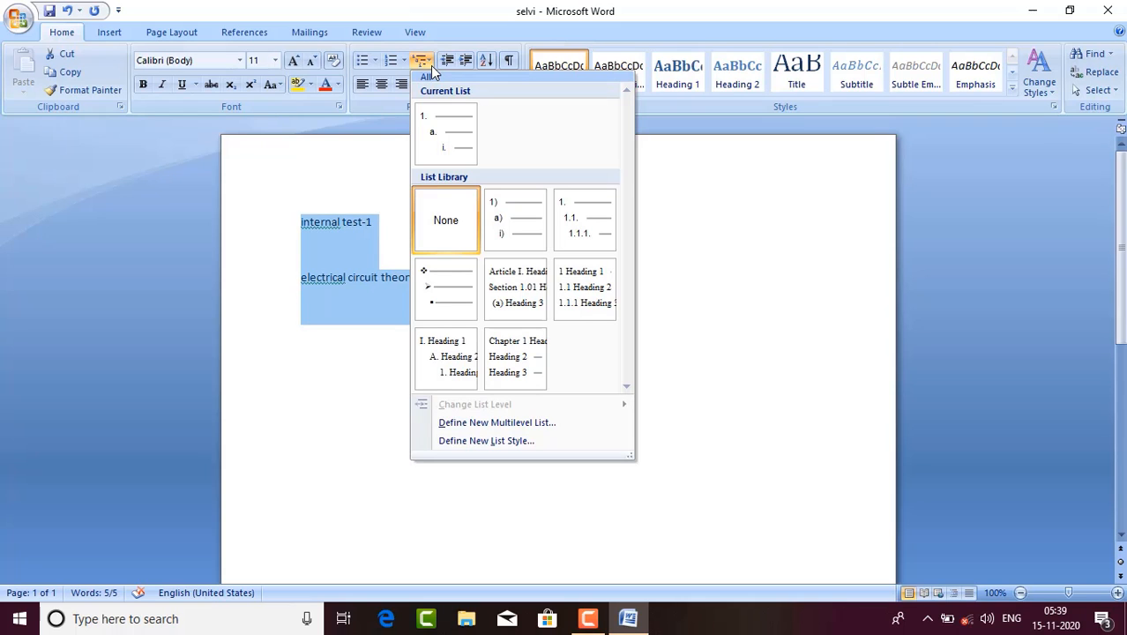
pyautogui.moveTo(506, 358)
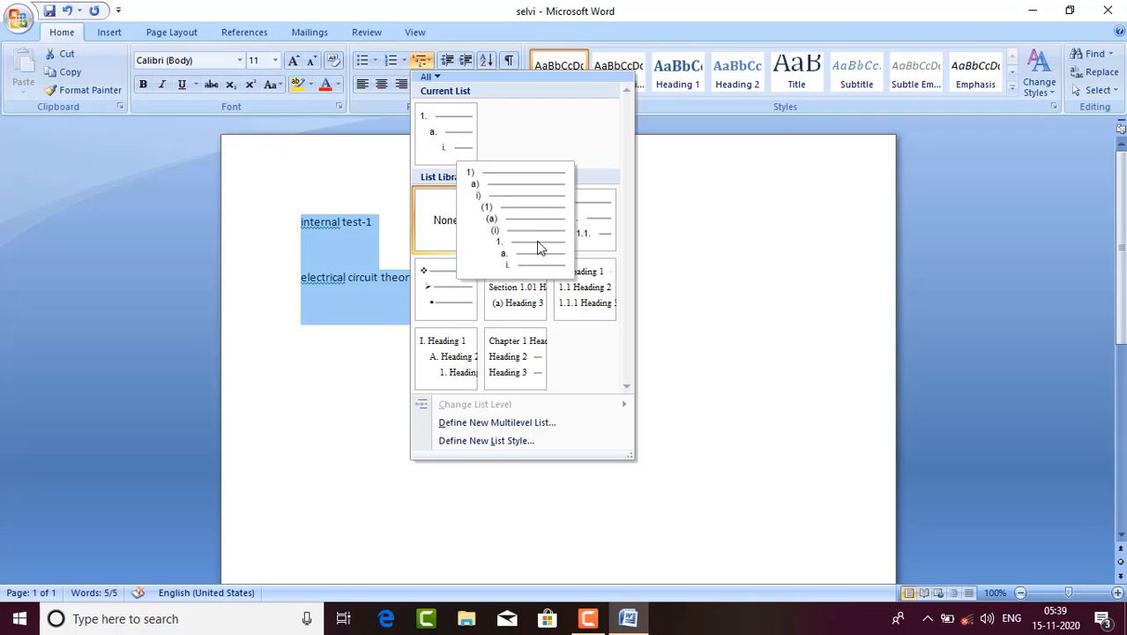
pyautogui.click(725, 280)
# Step: Open the page header and footer for editing and enter 1 in the footer
pyautogui.moveTo(379, 343); pyautogui.dragTo(321, 222)
pyautogui.doubleClick(306, 196)
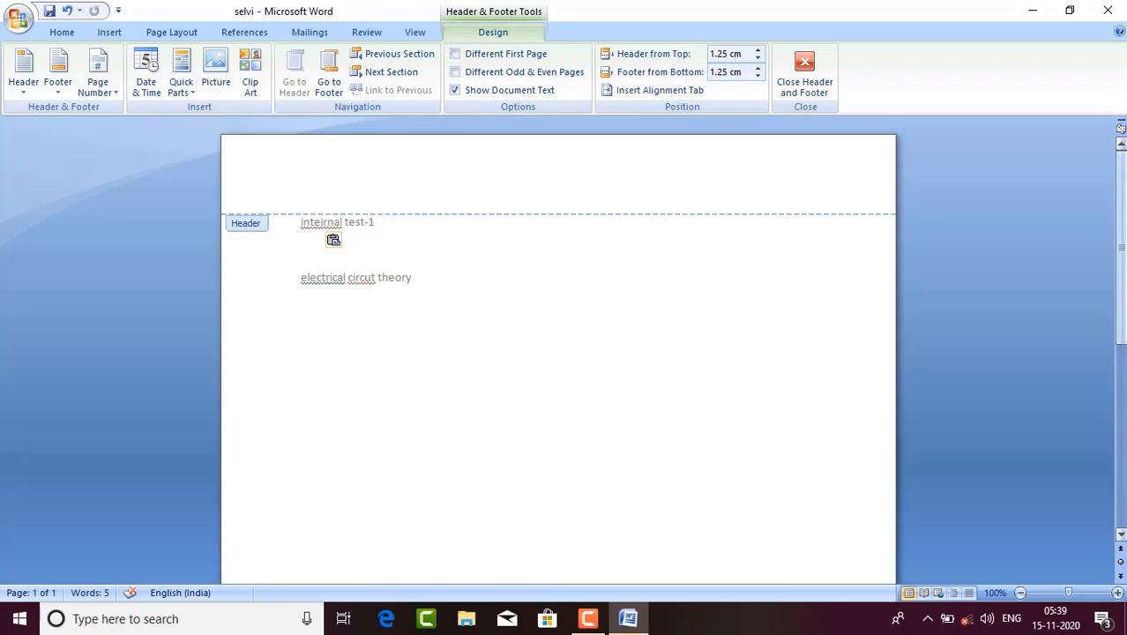
pyautogui.scroll(-3, 480, 247)
pyautogui.moveTo(1122, 379); pyautogui.dragTo(1122, 431)
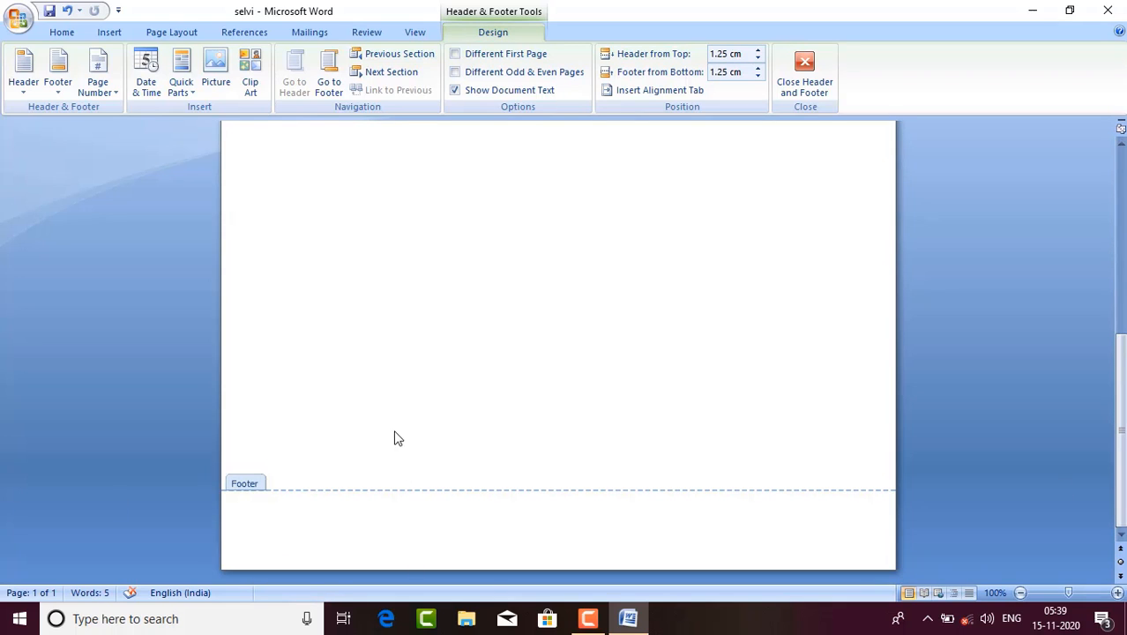
pyautogui.click(842, 533)
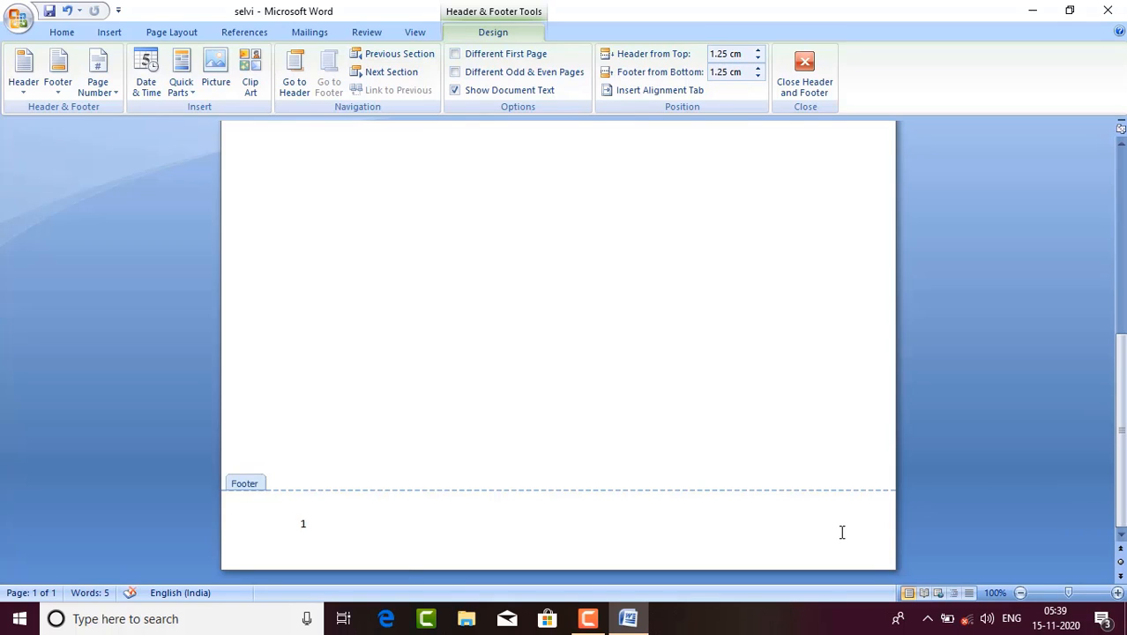
# Step: Move the 1 in the footer to the right end of its line
pyautogui.press('Tab')
pyautogui.hotkey('ctrl', 'z')
# Step: Enter "Sri sowdambika polytechnic college" in the page header and centre it
pyautogui.moveTo(1120, 517); pyautogui.dragTo(1120, 313)
pyautogui.click(416, 189)
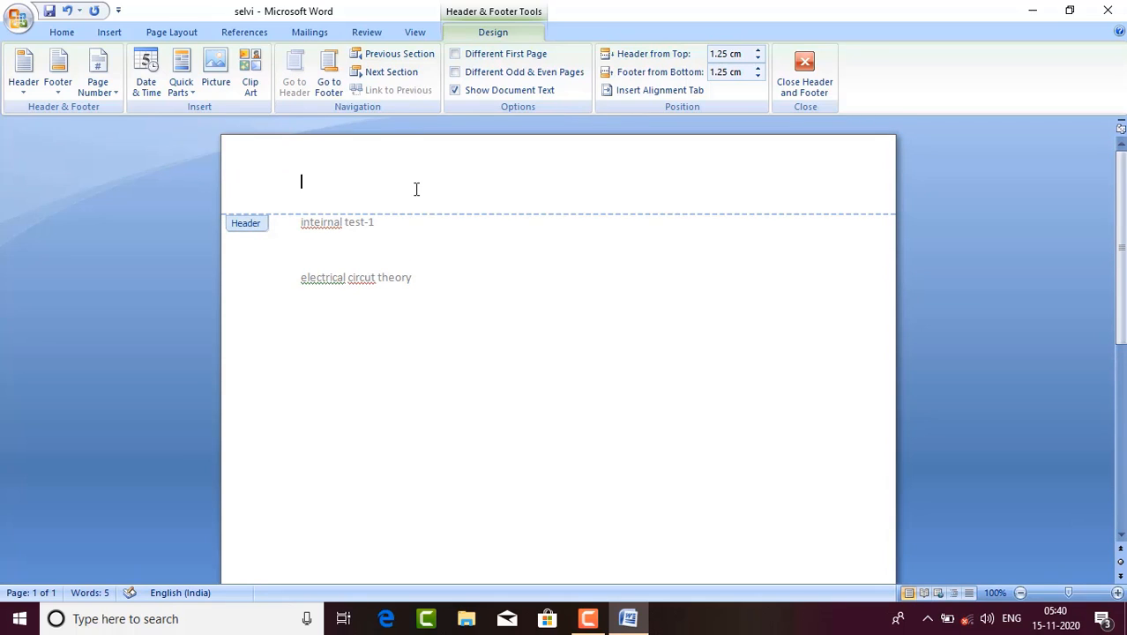
pyautogui.press('capslock')
pyautogui.write('S')
pyautogui.press('capslock')
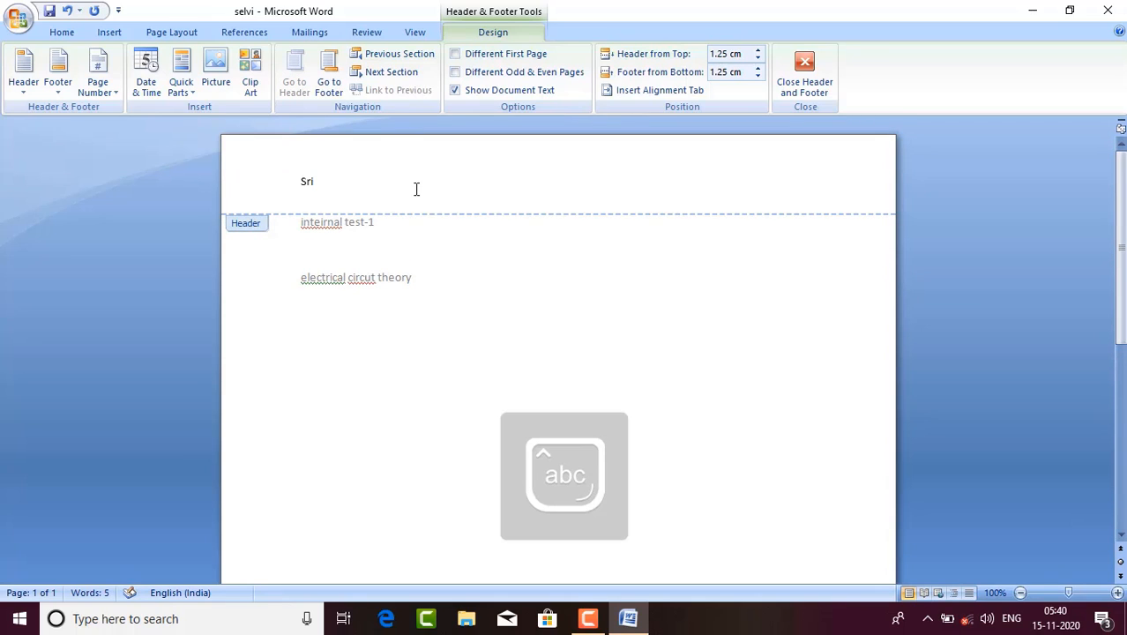
pyautogui.write('ri sow')
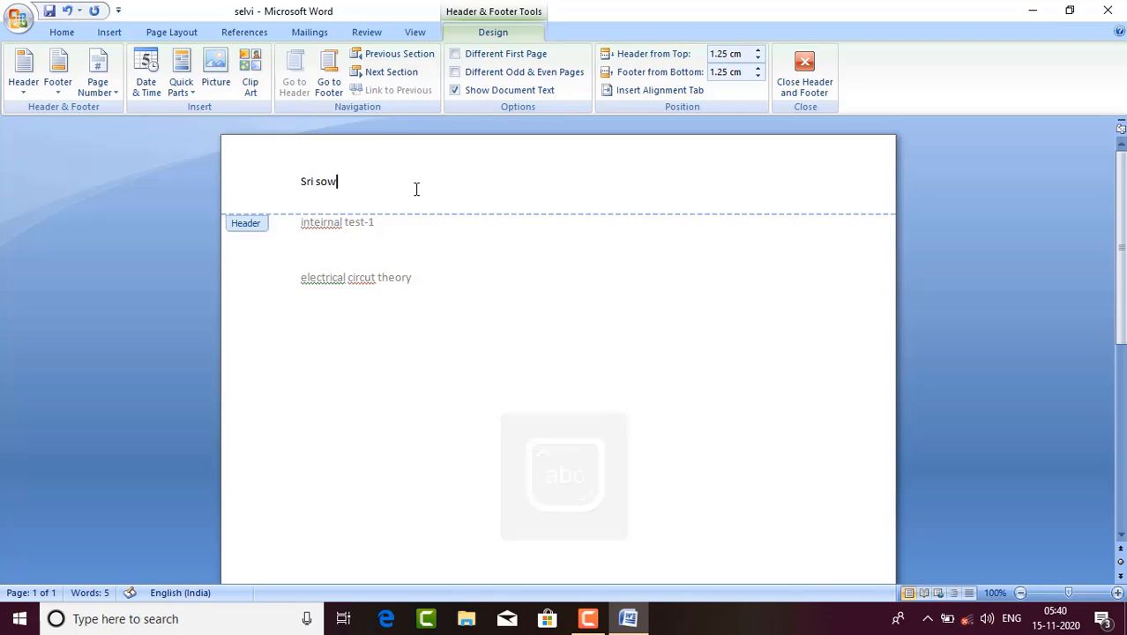
pyautogui.write('dambika polytechnic college')
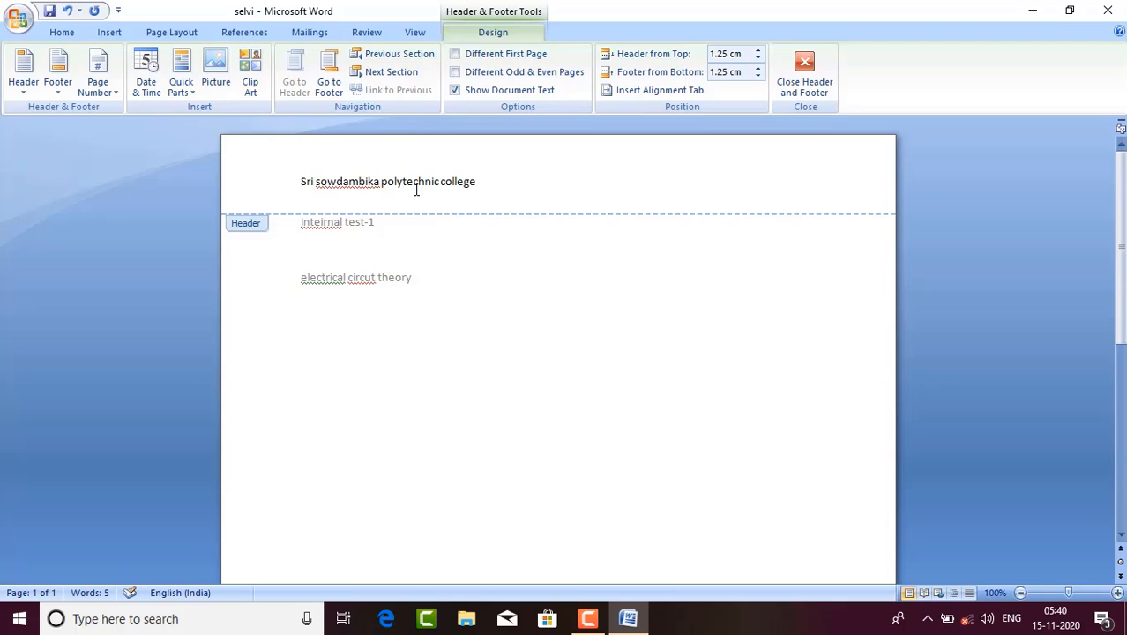
pyautogui.click(301, 182)
pyautogui.hotkey('ctrl', 'e')
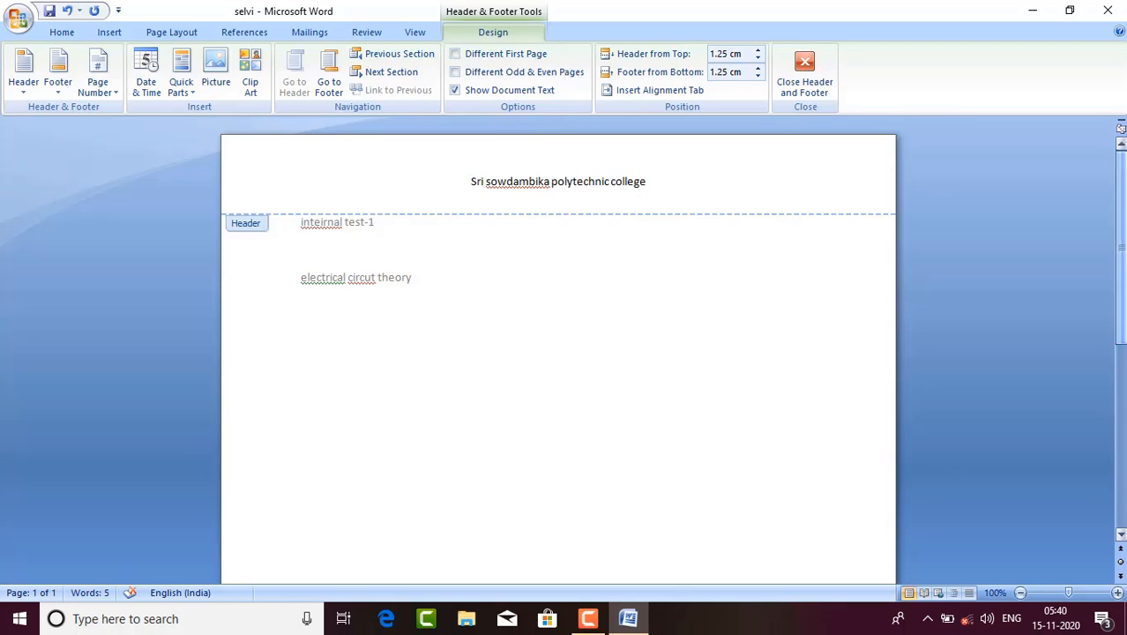
# Step: Check the page's footer and header, and return to editing the body text
pyautogui.scroll(-3, 1119, 265)
pyautogui.scroll(3, 1105, 441)
pyautogui.scroll(-5, 1104, 441)
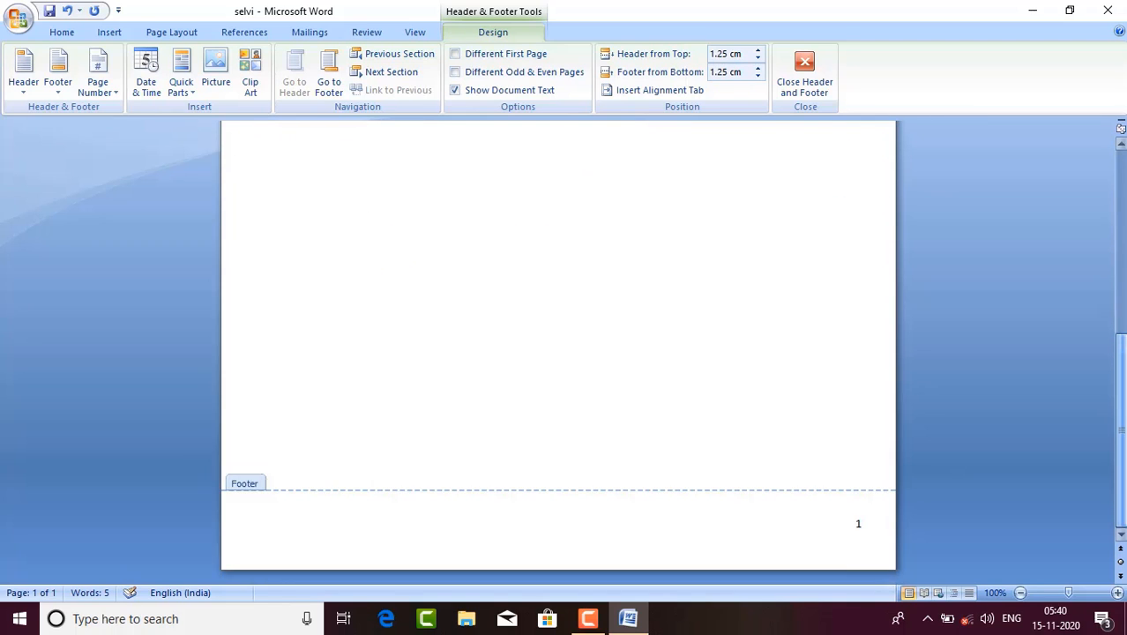
pyautogui.scroll(2, 1104, 441)
pyautogui.scroll(5, 1113, 291)
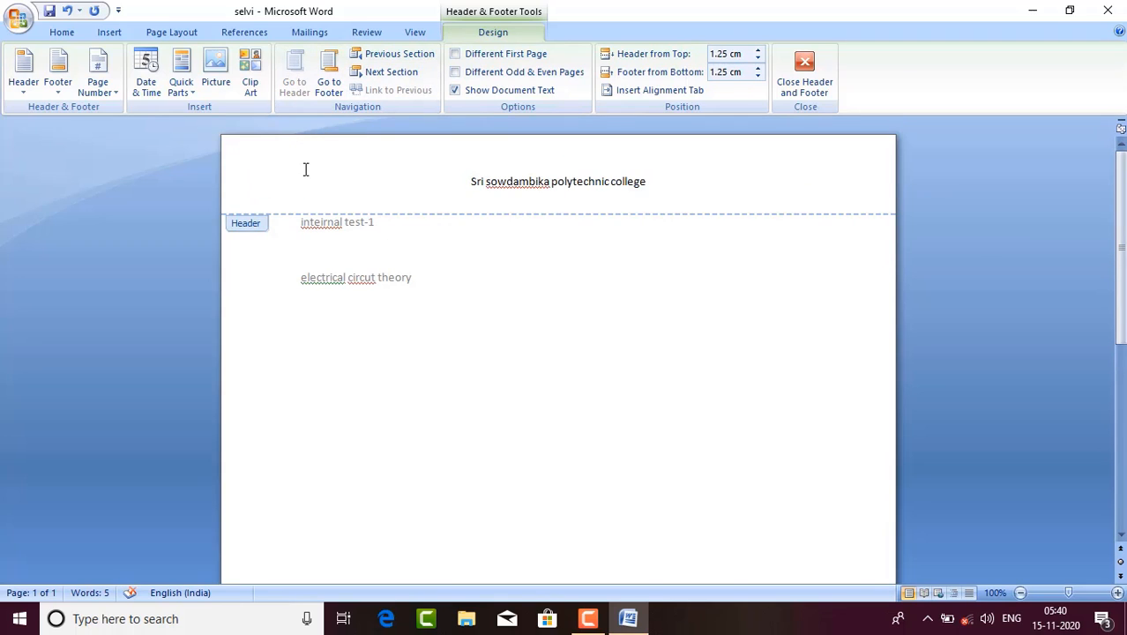
pyautogui.doubleClick(239, 224)
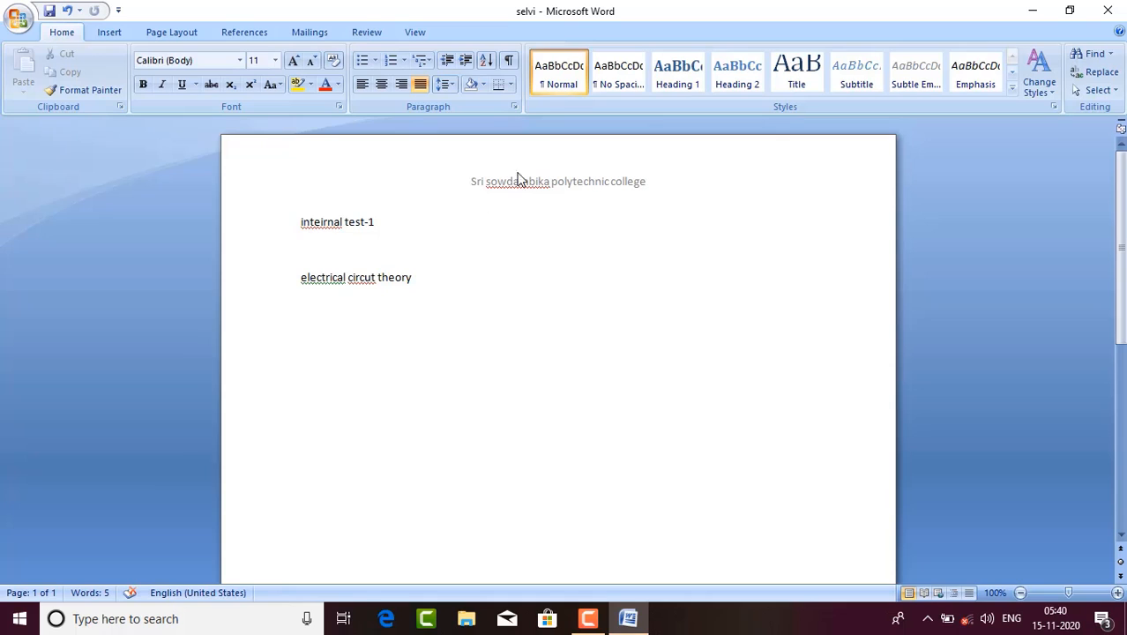
# Step: Reopen the page header for editing from the document body
pyautogui.doubleClick(299, 222)
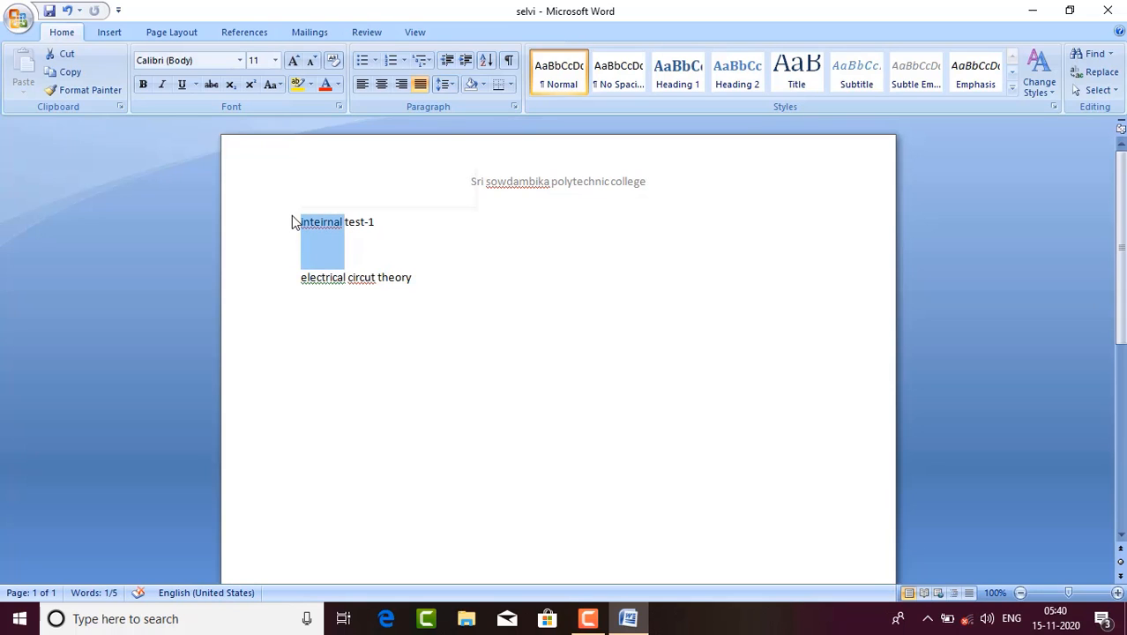
pyautogui.doubleClick(311, 213)
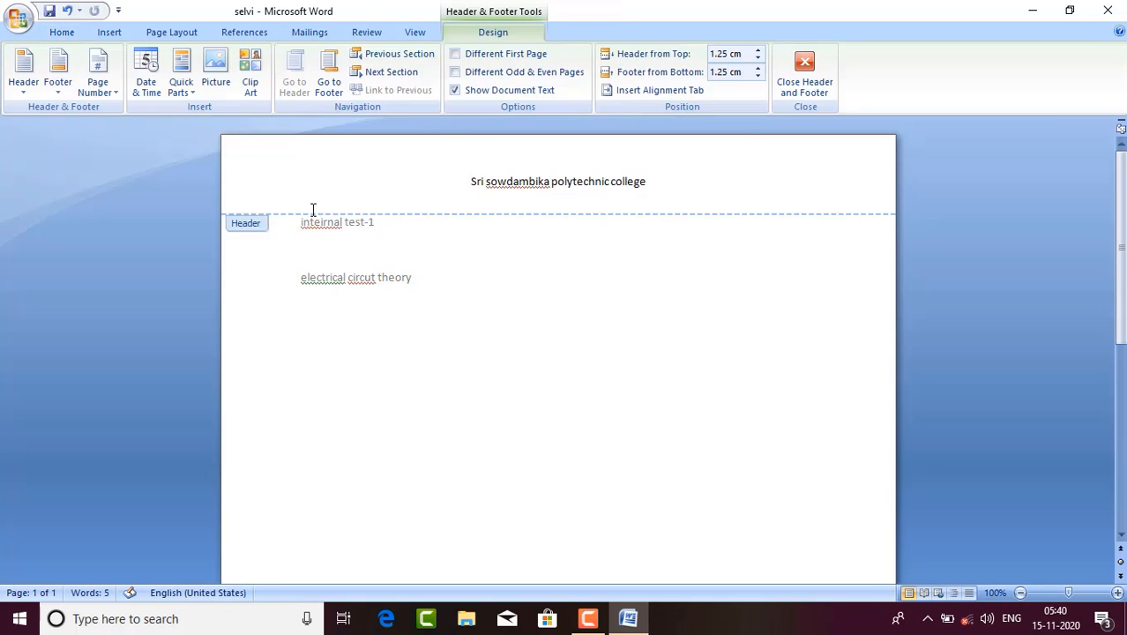
pyautogui.moveTo(1122, 335)
pyautogui.mouseDown()
pyautogui.moveTo(1122, 432)
pyautogui.moveTo(1123, 333)
pyautogui.mouseUp()
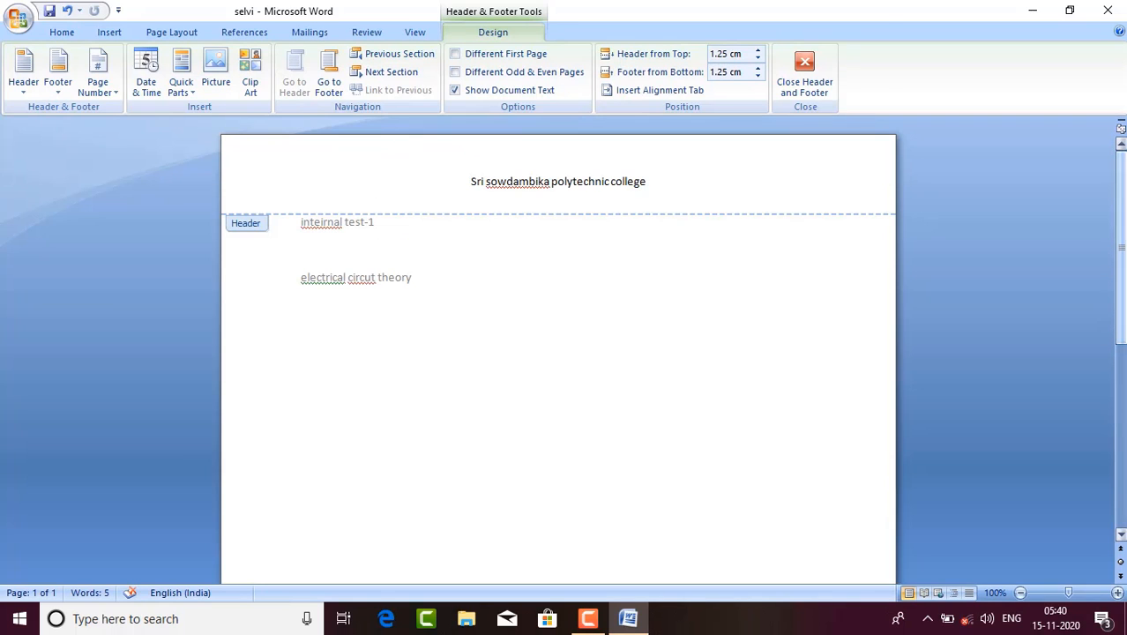
pyautogui.click(411, 33)
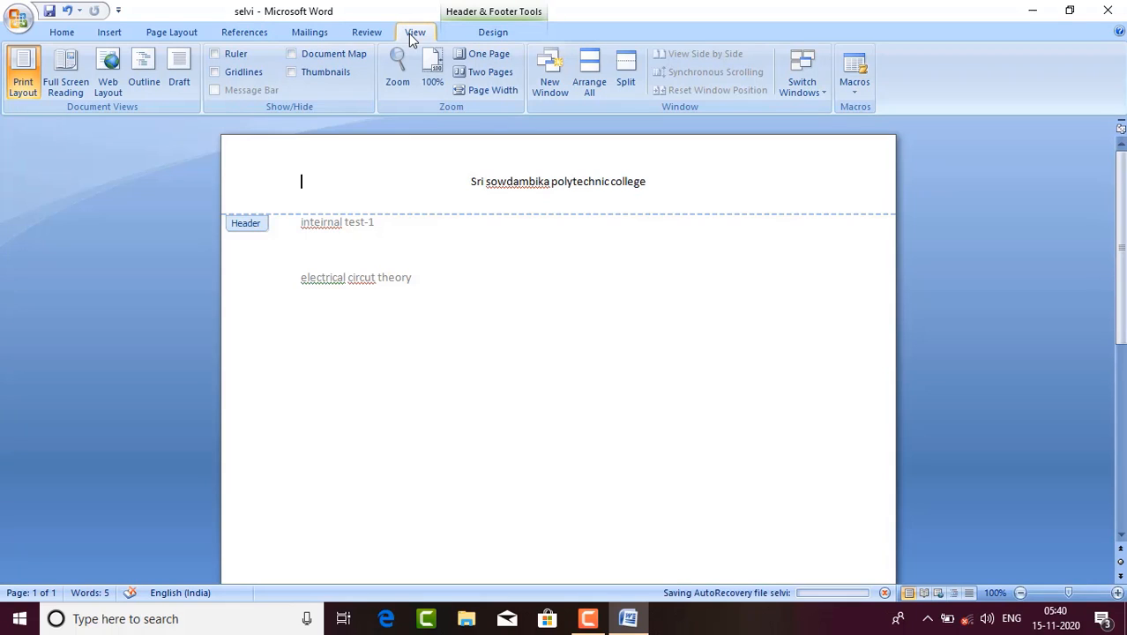
pyautogui.click(52, 33)
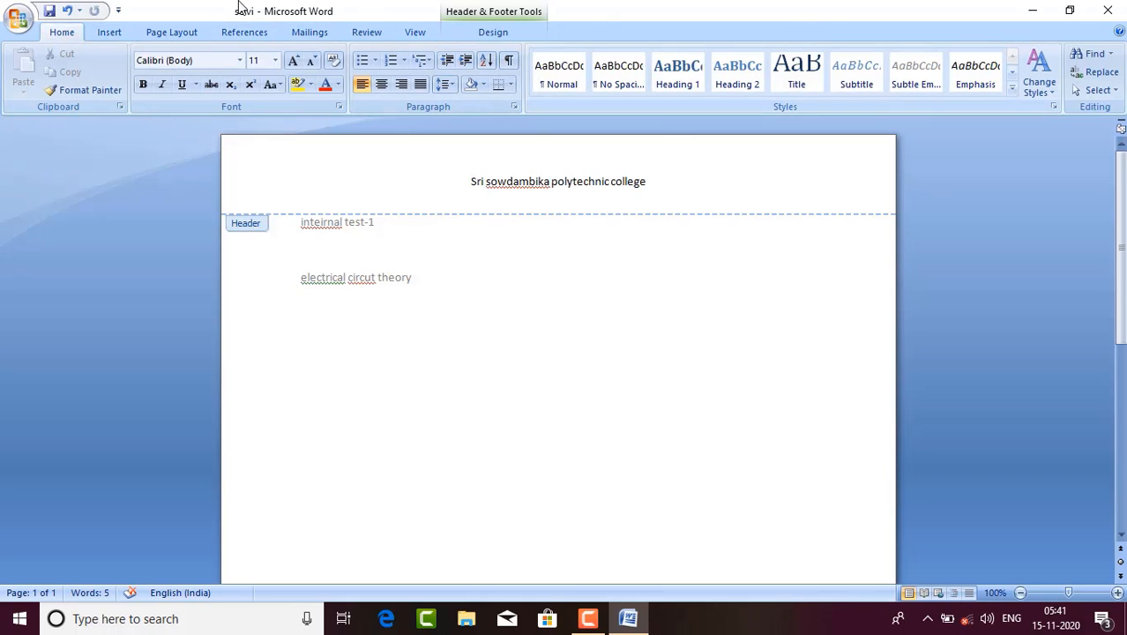
# Step: Insert a table with 3 columns and 3 rows in the header above the college name
pyautogui.click(112, 33)
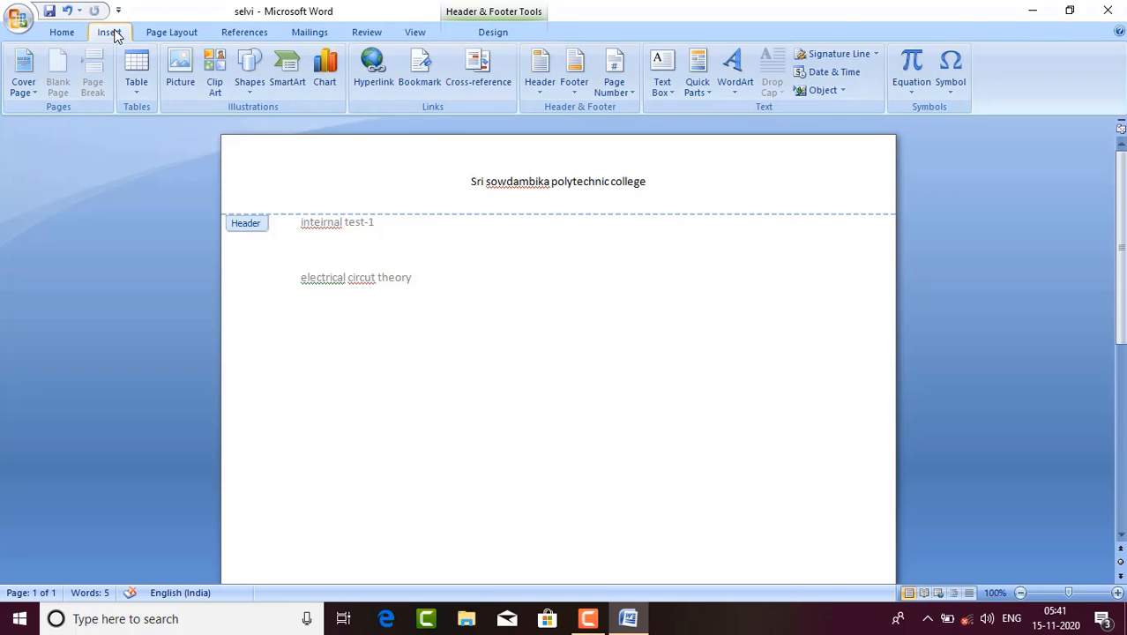
pyautogui.click(127, 89)
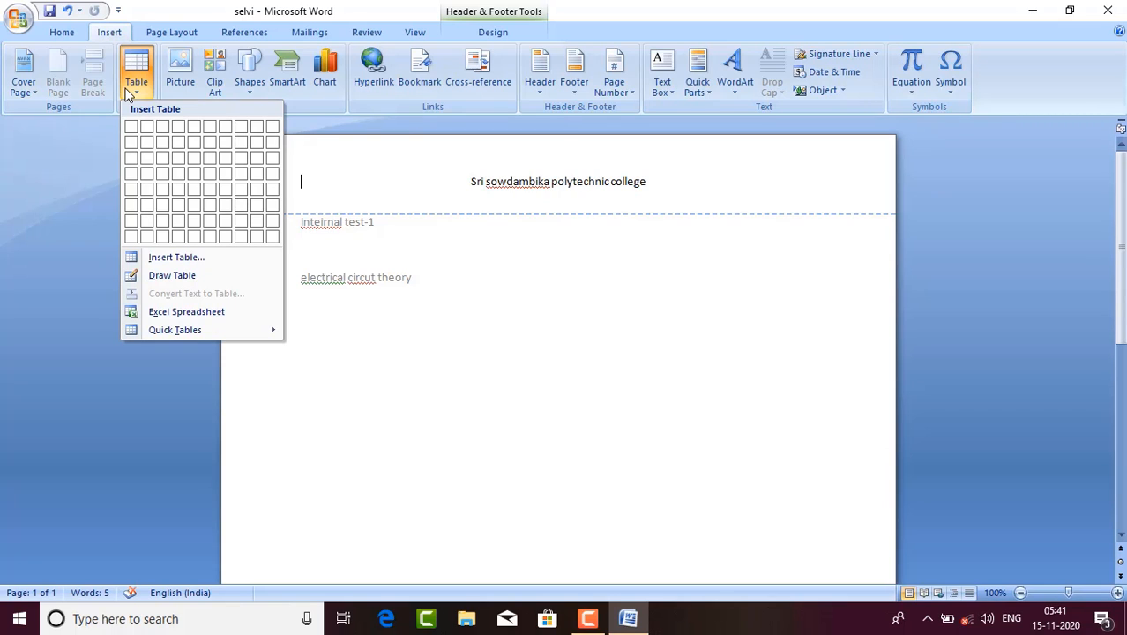
pyautogui.click(168, 258)
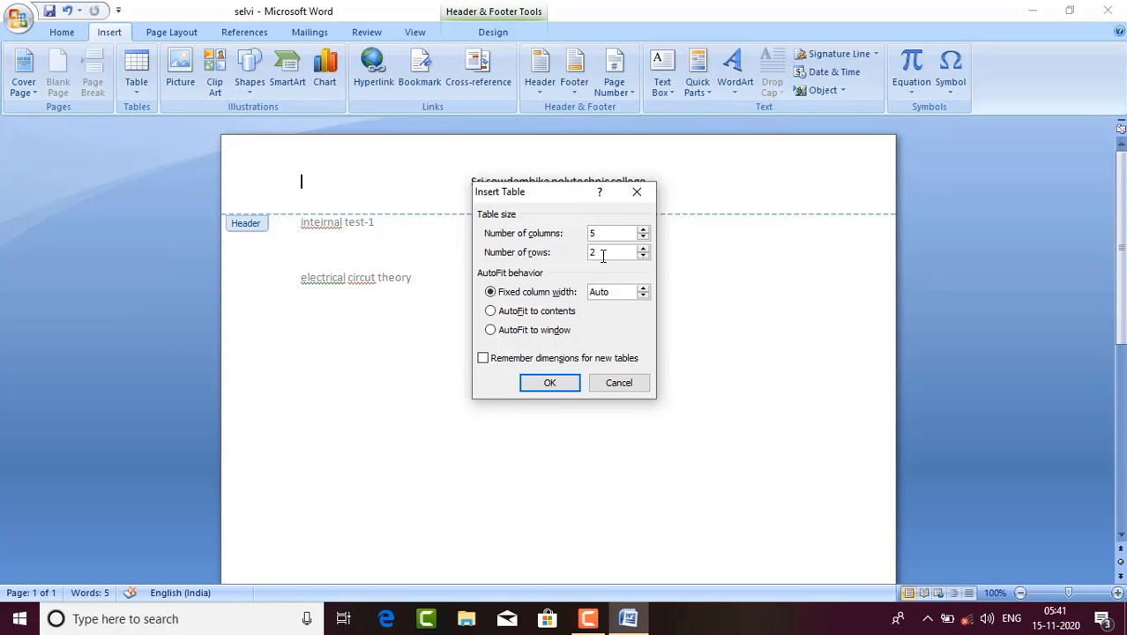
pyautogui.press('BackSpace')
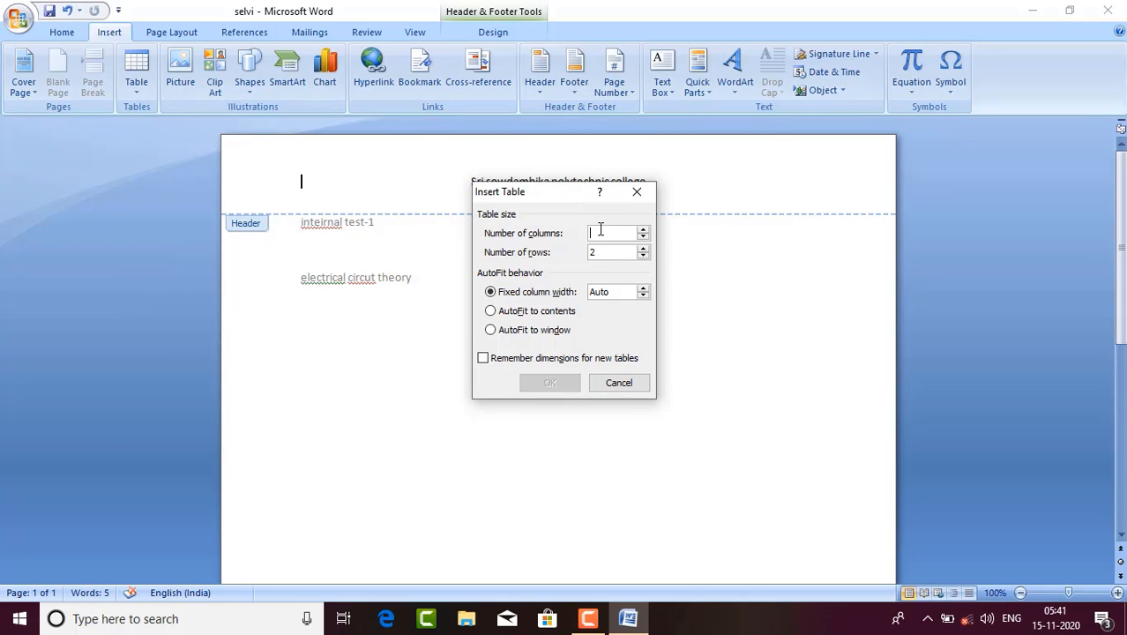
pyautogui.write('3')
pyautogui.press('BackSpace')
pyautogui.write('3')
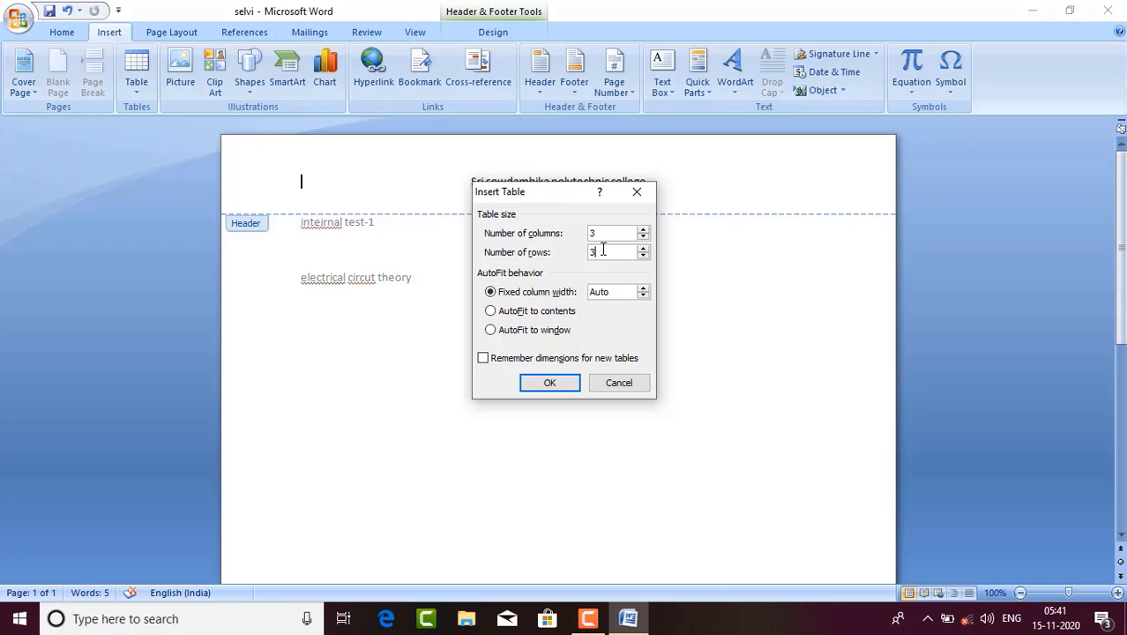
pyautogui.click(571, 386)
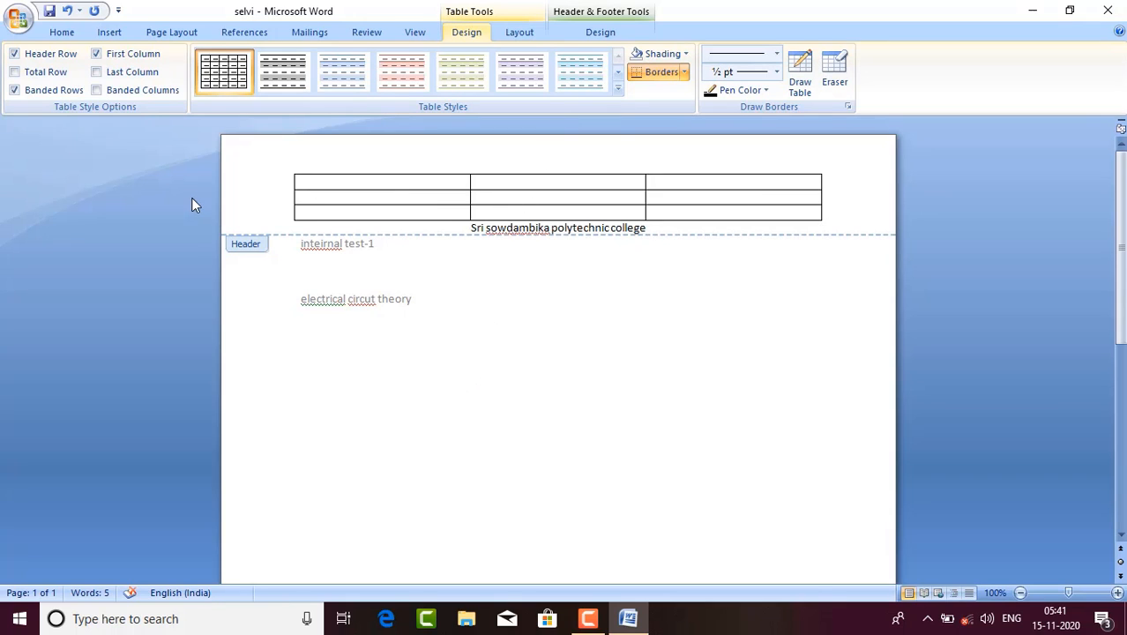
# Step: Leave the header and insert a table with 5 columns and 3 rows below the line "electrical circut theory"
pyautogui.doubleClick(236, 251)
pyautogui.click(347, 365)
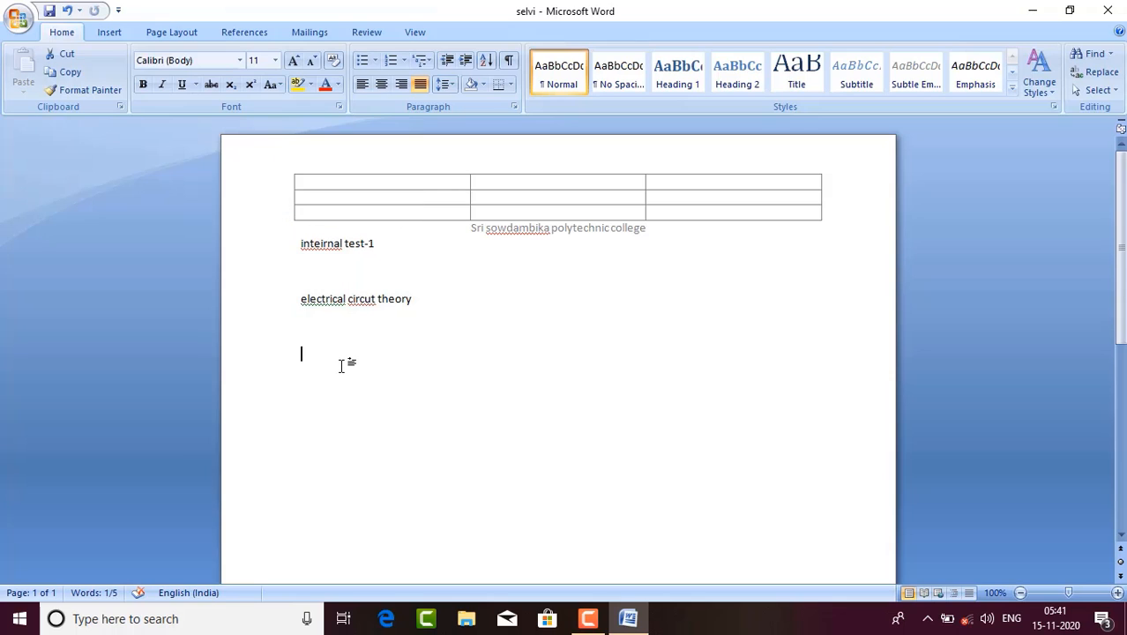
pyautogui.click(116, 32)
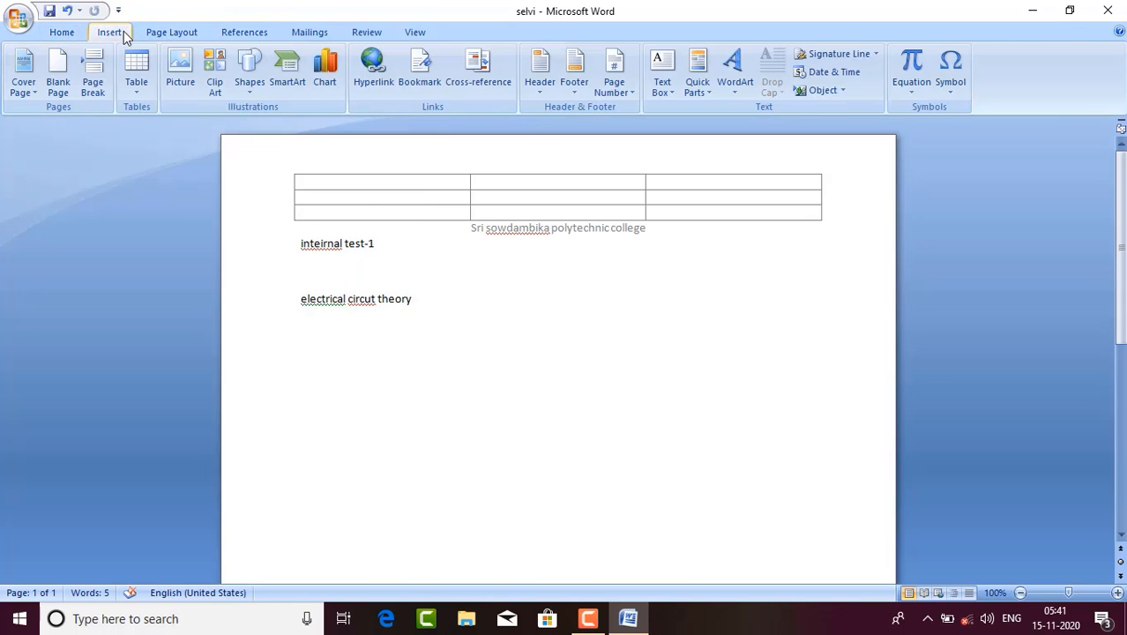
pyautogui.click(148, 81)
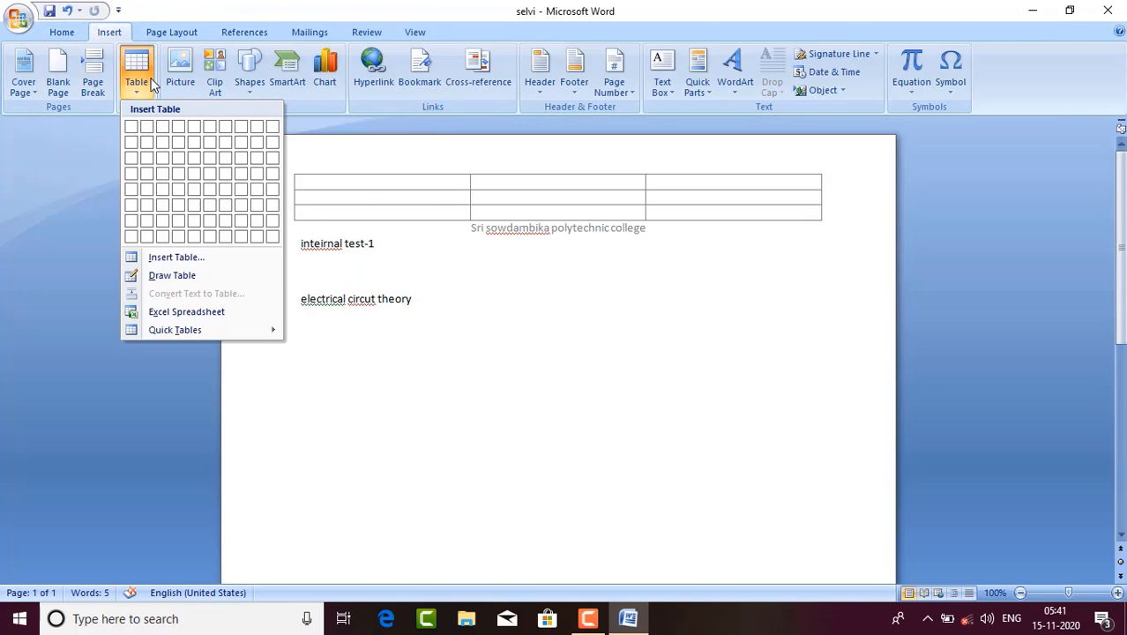
pyautogui.click(185, 258)
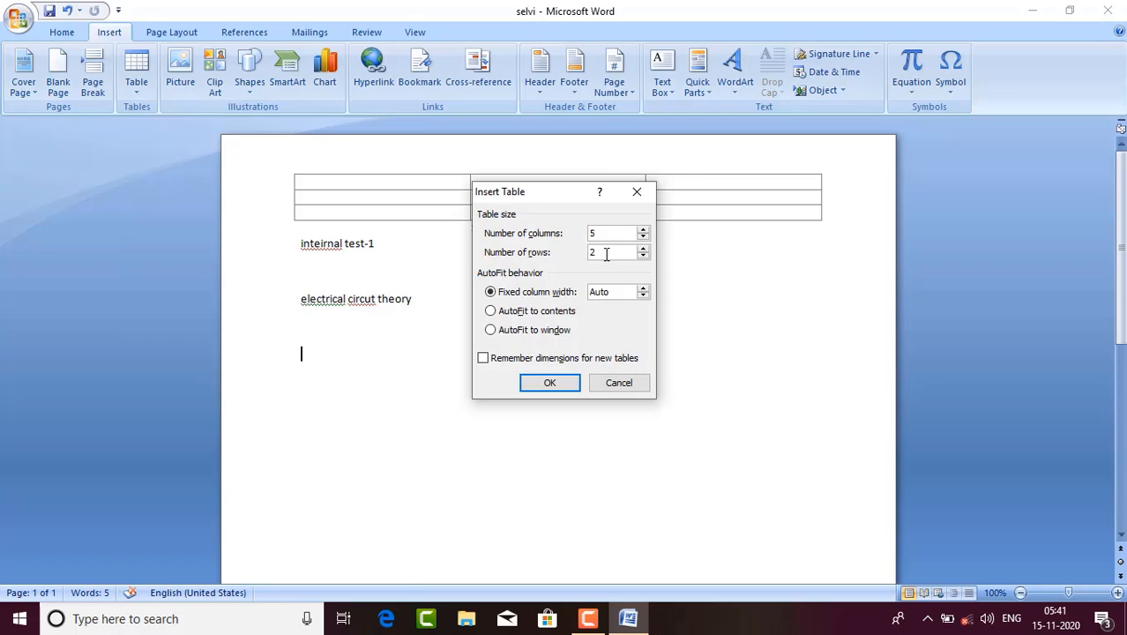
pyautogui.press('BackSpace')
pyautogui.write('4')
pyautogui.press('BackSpace')
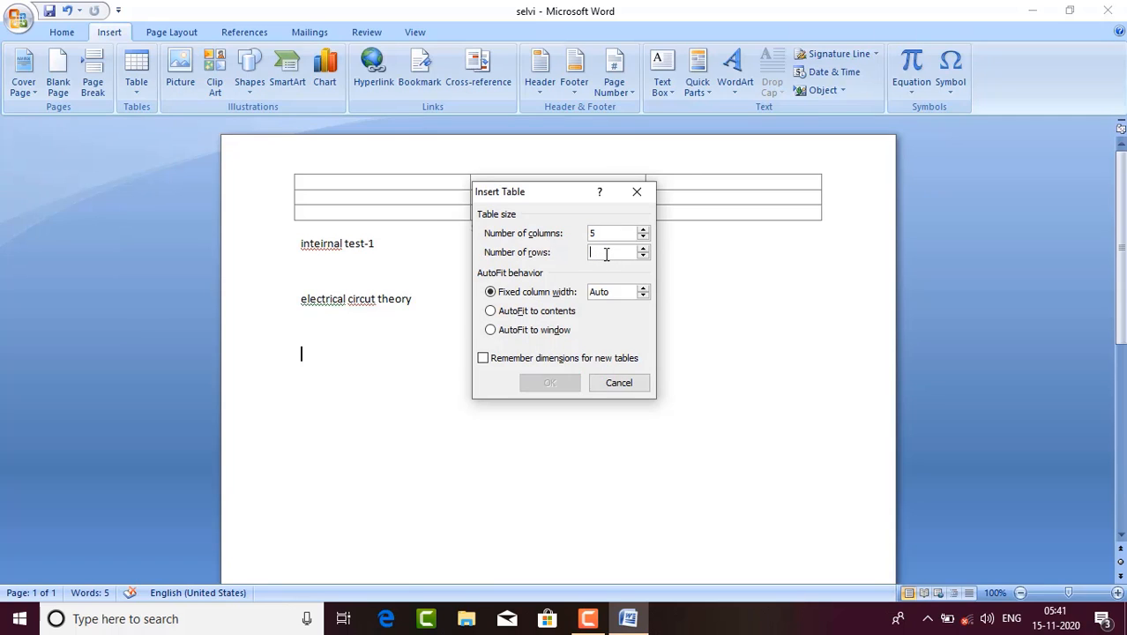
pyautogui.write('3')
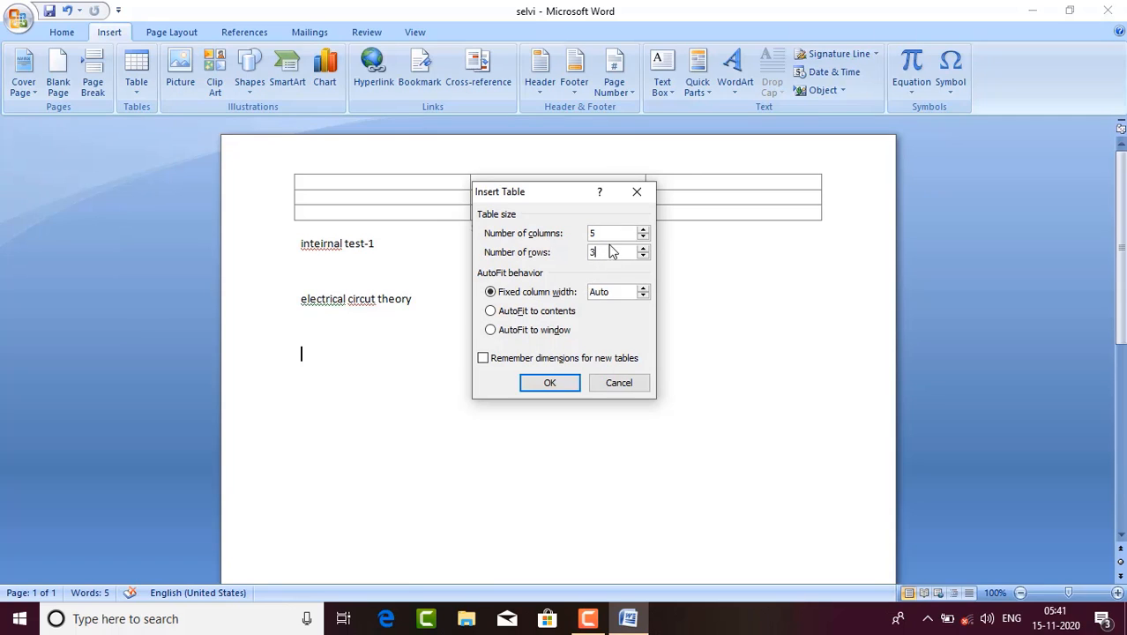
pyautogui.click(550, 383)
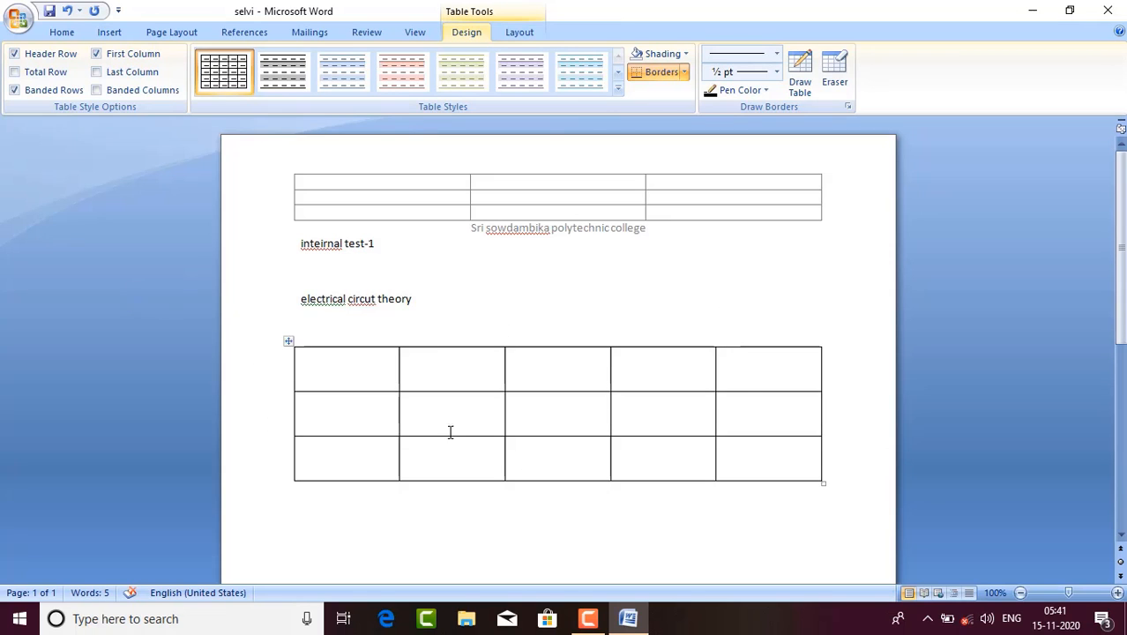
# Step: Insert a page break after "electrical circut theory", followed by a blank page
pyautogui.moveTo(366, 302); pyautogui.dragTo(401, 465)
pyautogui.click(524, 307)
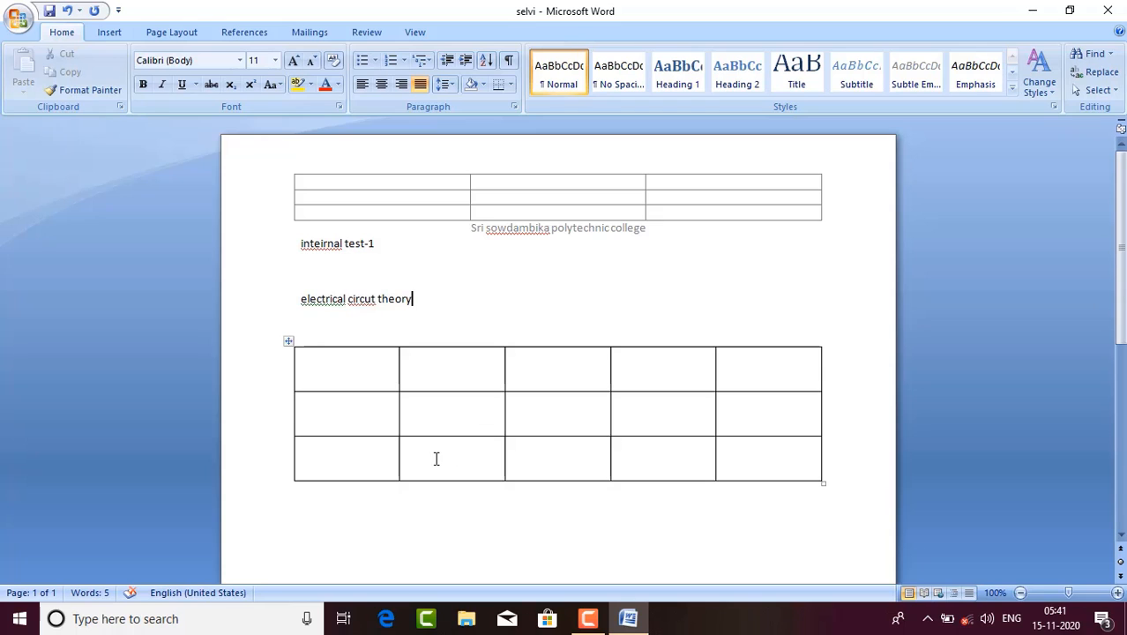
pyautogui.click(104, 33)
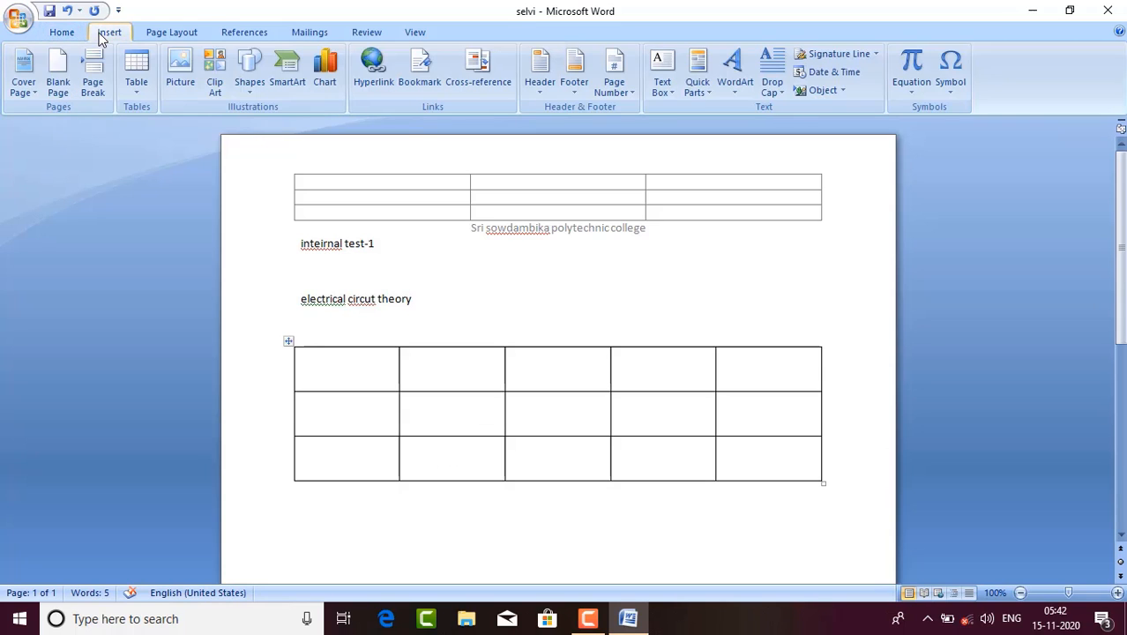
pyautogui.click(98, 78)
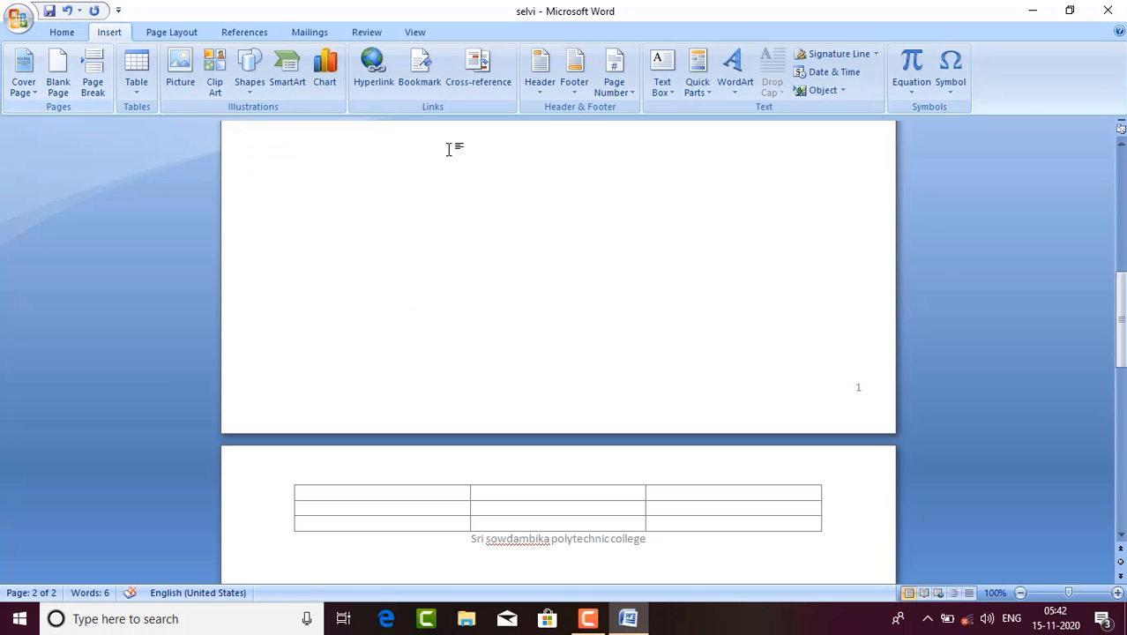
pyautogui.click(63, 95)
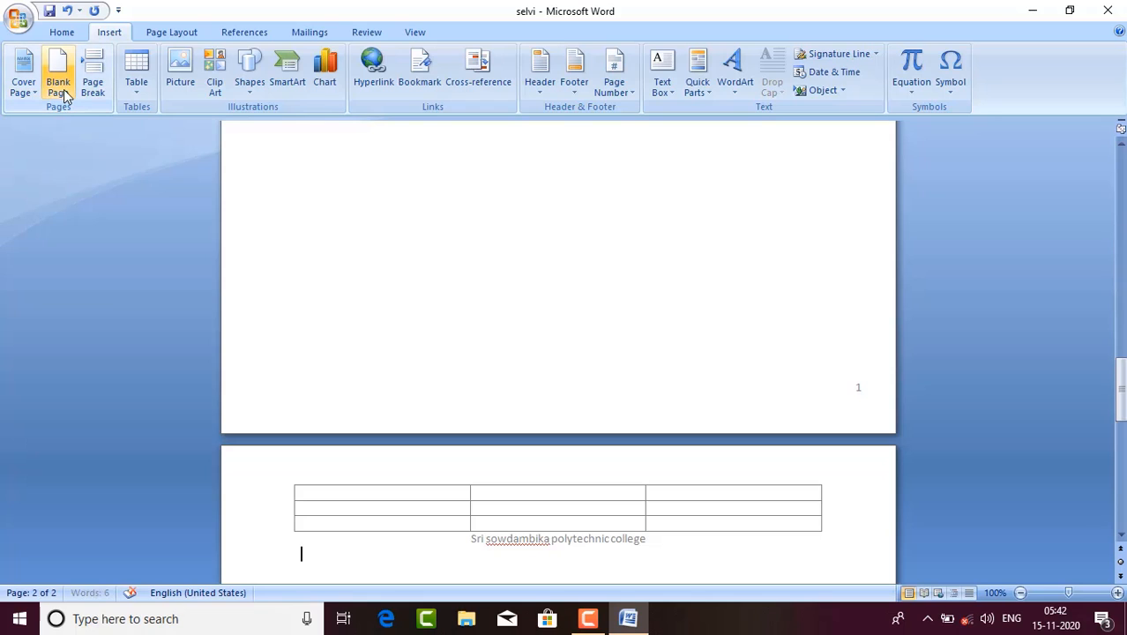
pyautogui.click(63, 95)
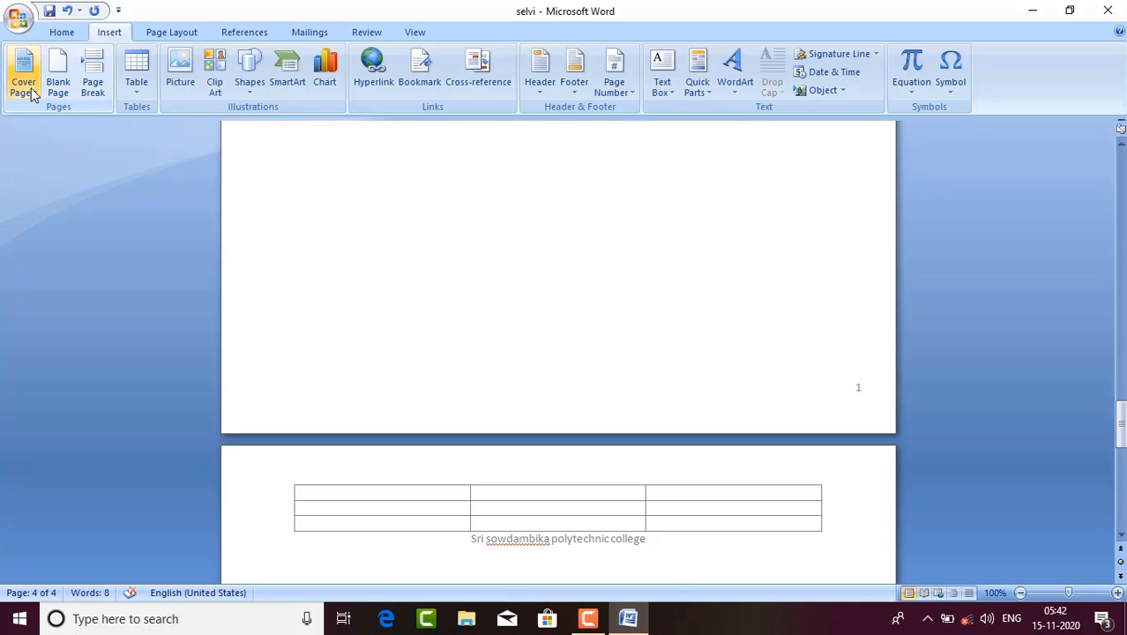
# Step: Add the built-in Conservative cover page to the document
pyautogui.click(29, 87)
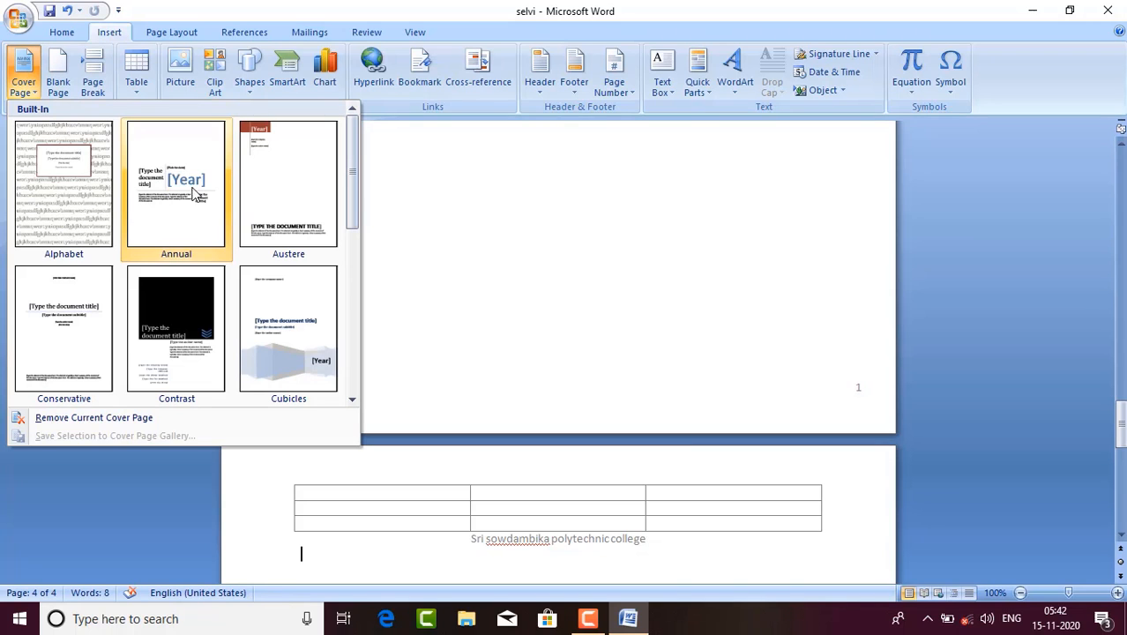
pyautogui.click(89, 328)
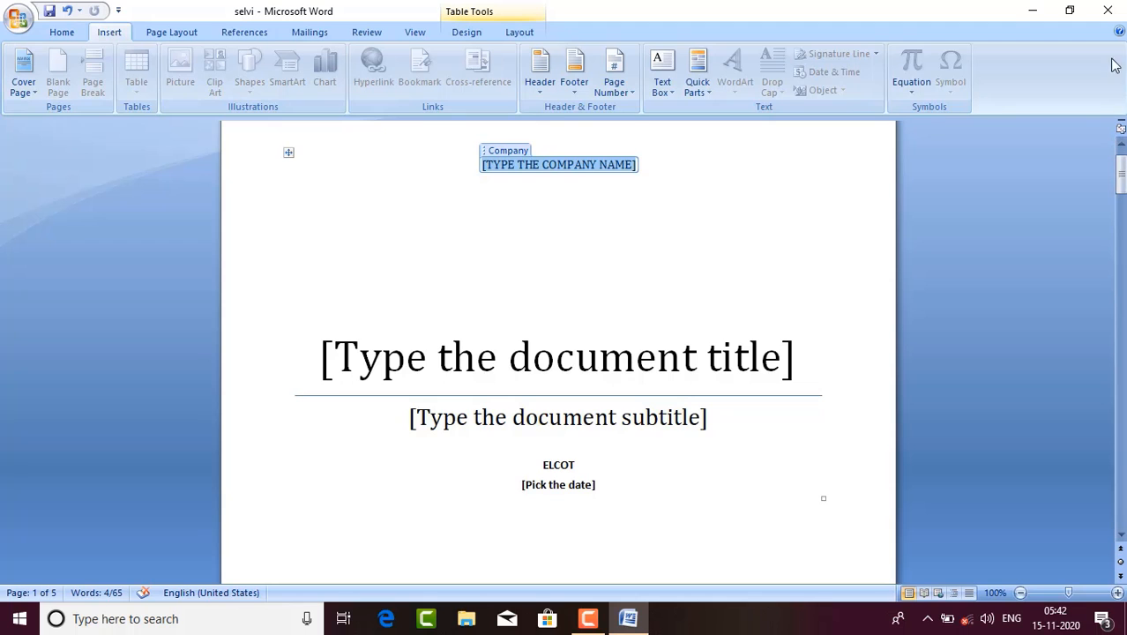
# Step: Close the selvi document without saving its changes
pyautogui.click(1107, 10)
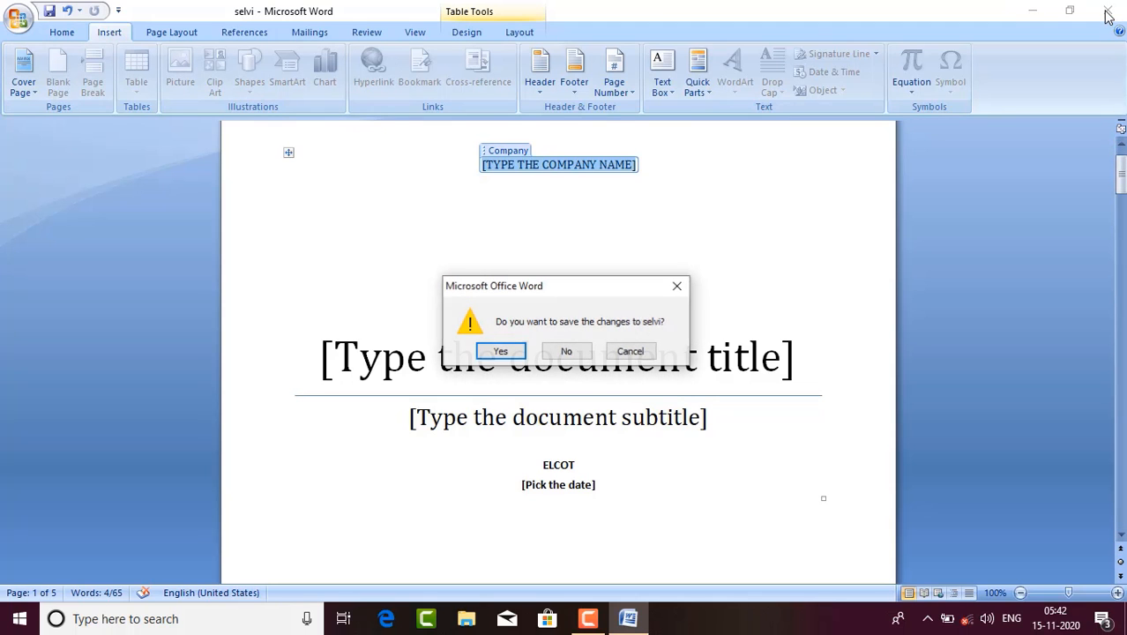
pyautogui.click(553, 352)
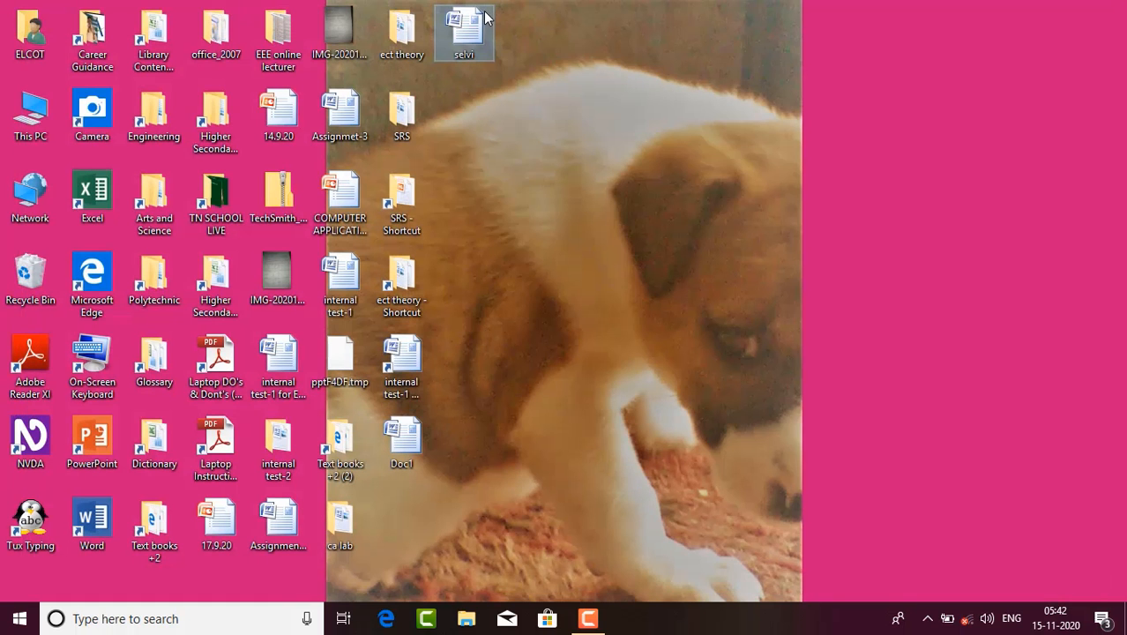
# Step: Reopen the selvi document from the desktop and add a page break followed by a blank page
pyautogui.doubleClick(484, 17)
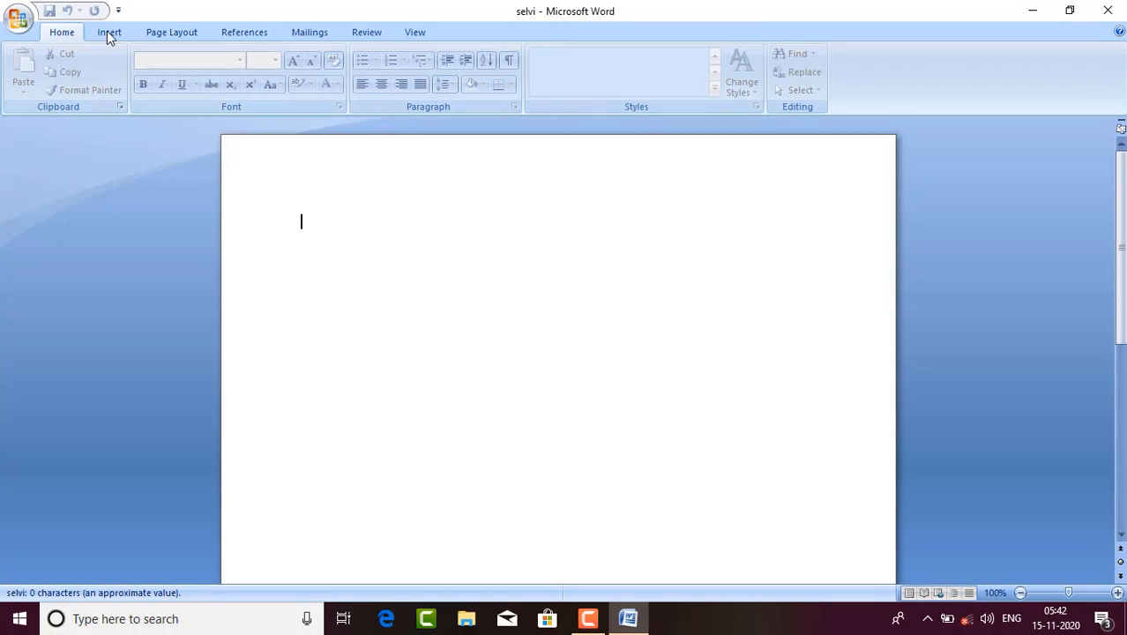
pyautogui.click(109, 32)
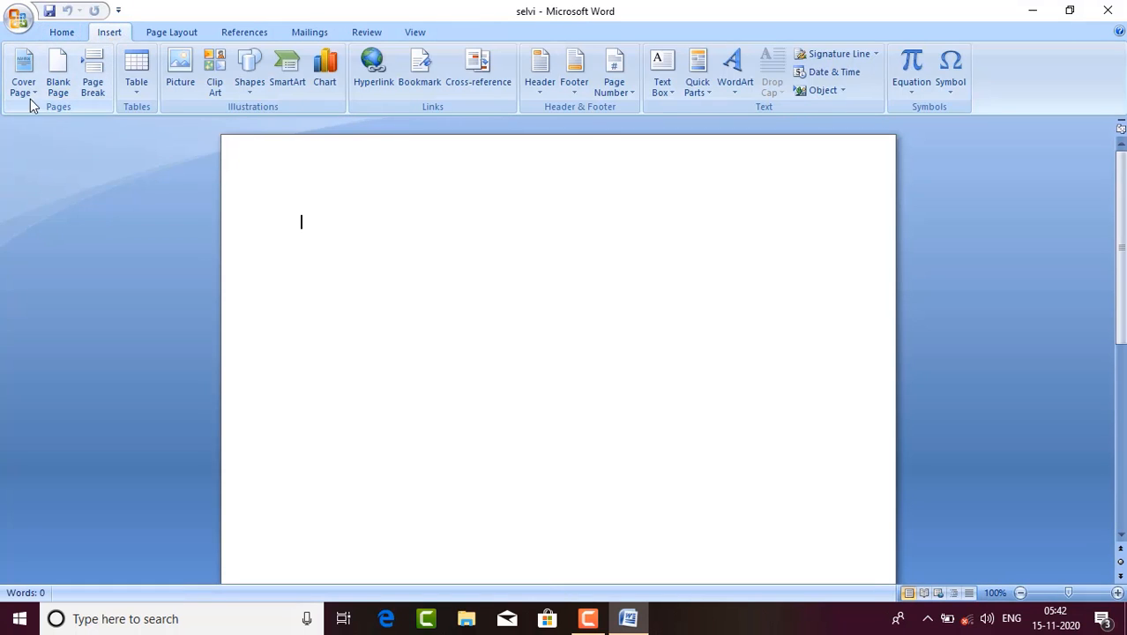
pyautogui.click(108, 83)
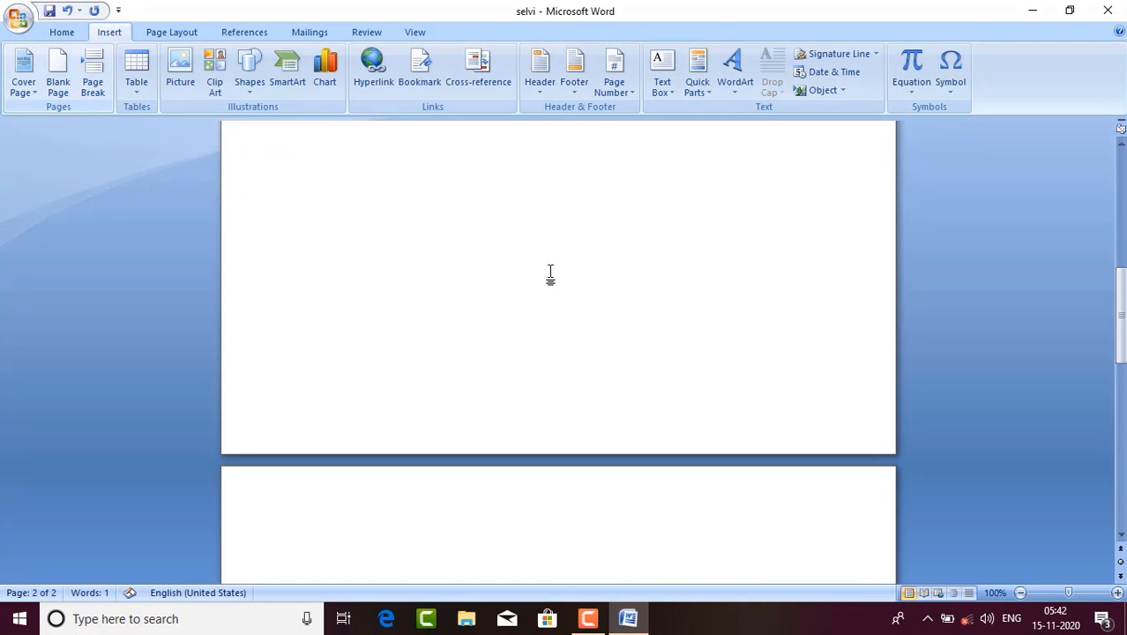
pyautogui.click(58, 86)
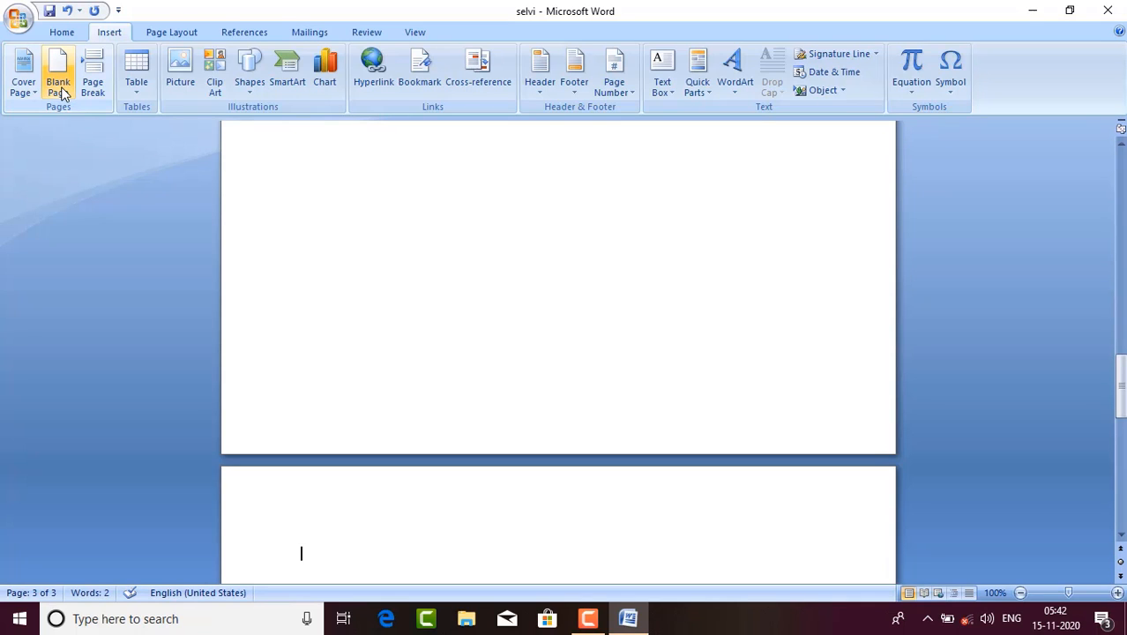
# Step: Browse the Camera Roll folder and the SRS folder on the desktop for a picture to insert, then leave without choosing one
pyautogui.click(180, 77)
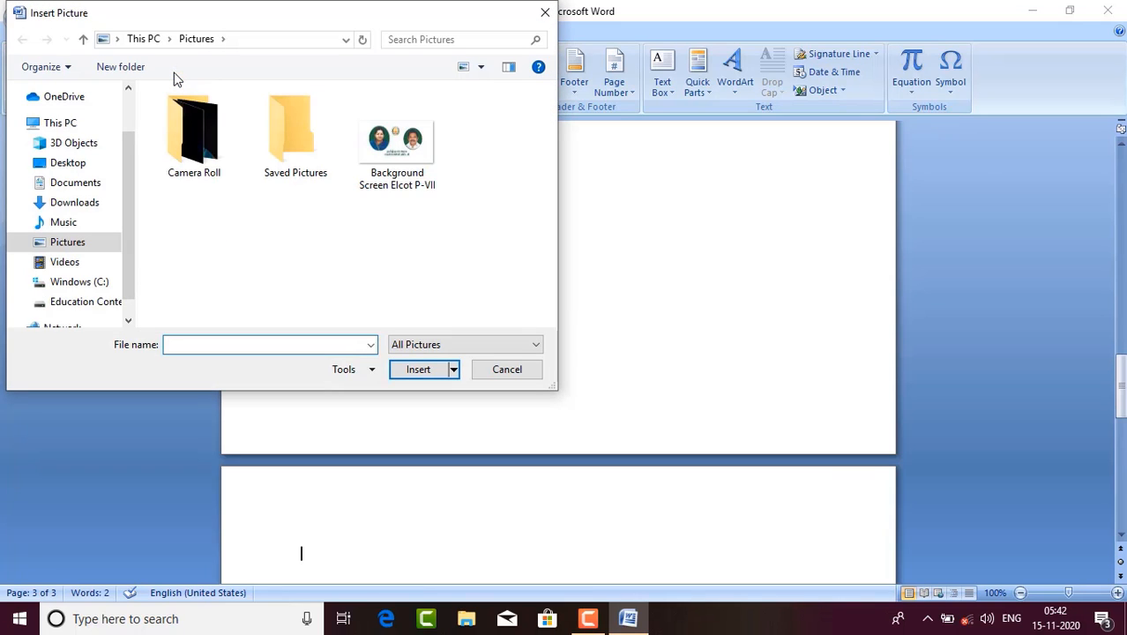
pyautogui.click(545, 11)
pyautogui.click(187, 83)
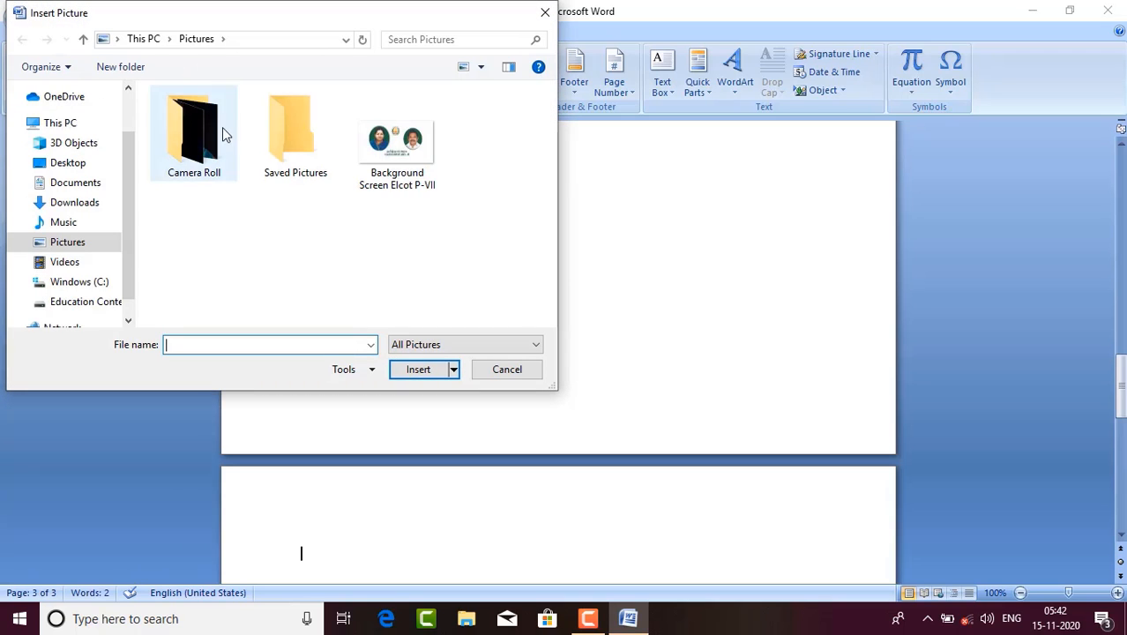
pyautogui.doubleClick(221, 133)
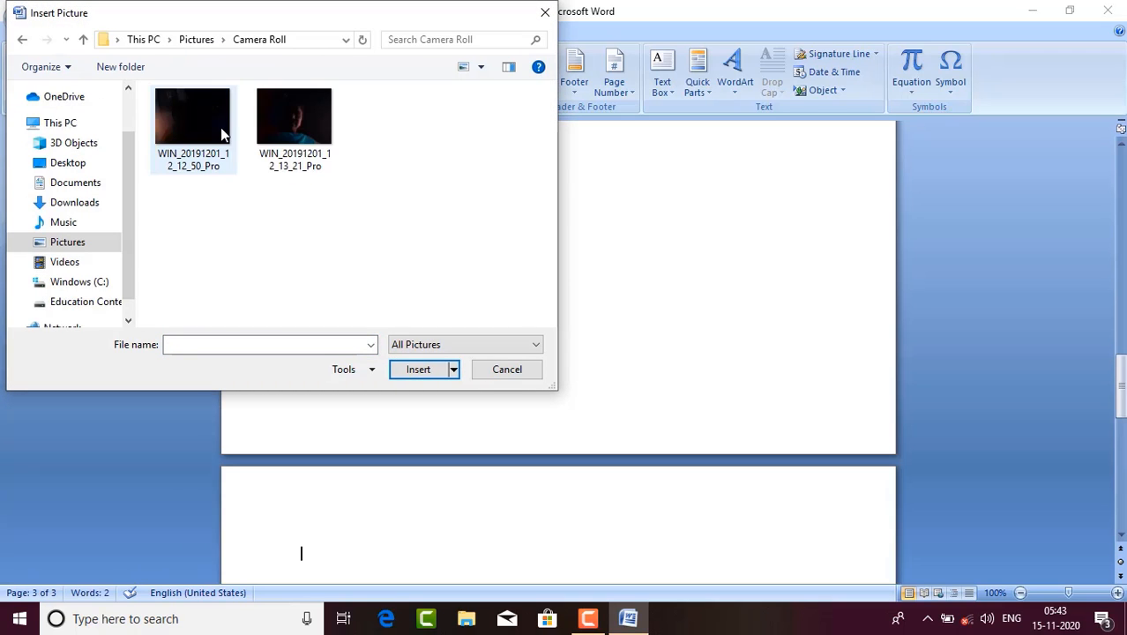
pyautogui.click(84, 164)
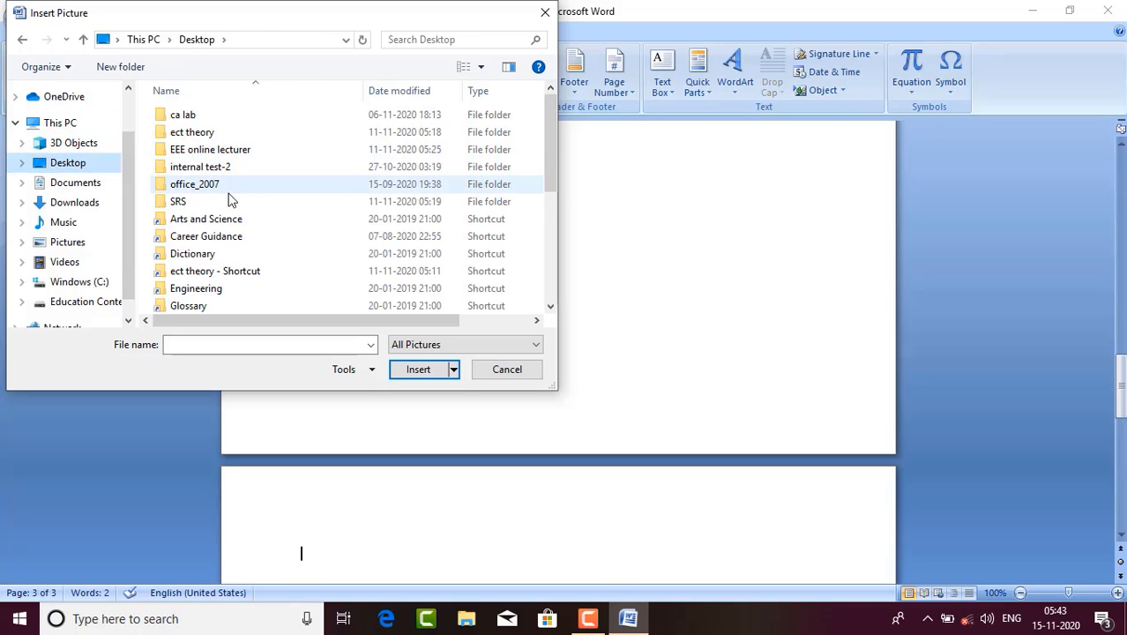
pyautogui.doubleClick(228, 202)
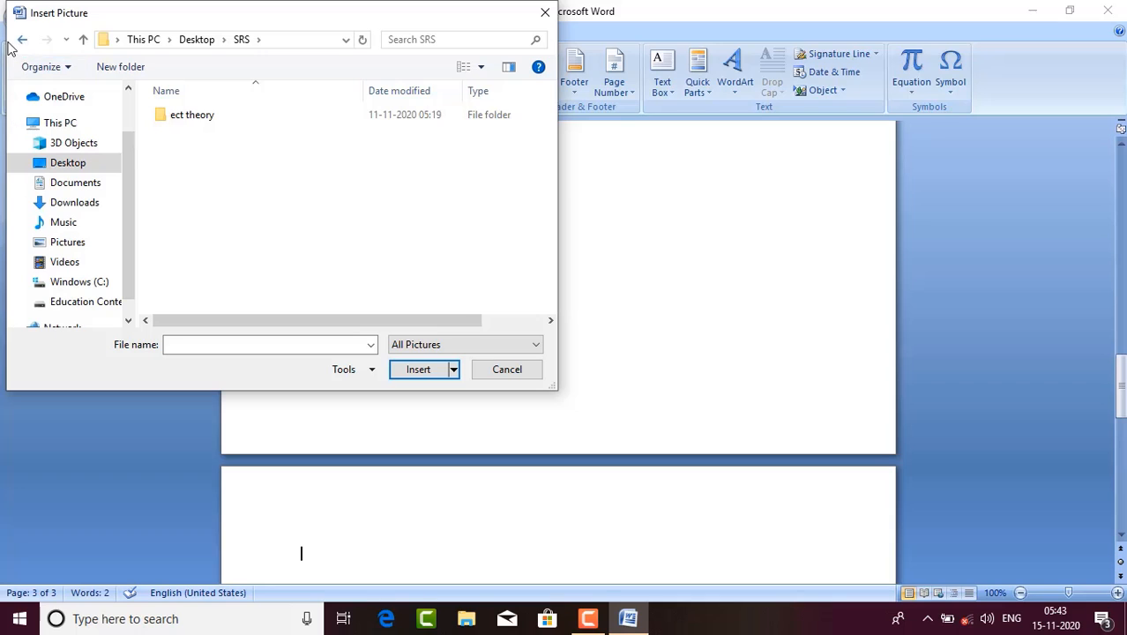
pyautogui.click(282, 345)
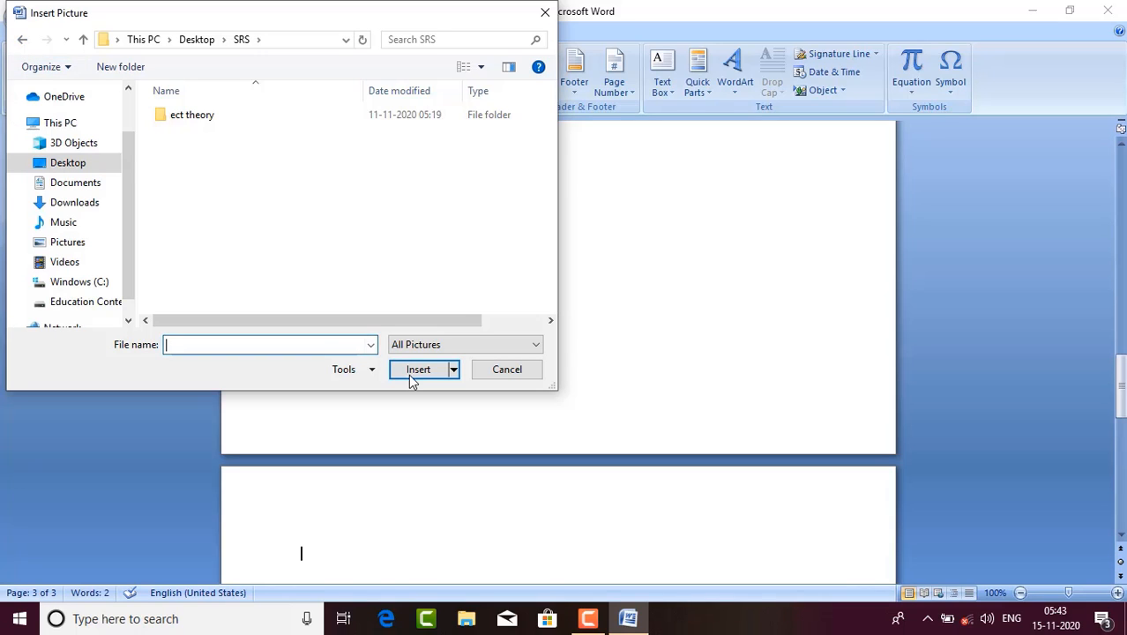
pyautogui.click(547, 13)
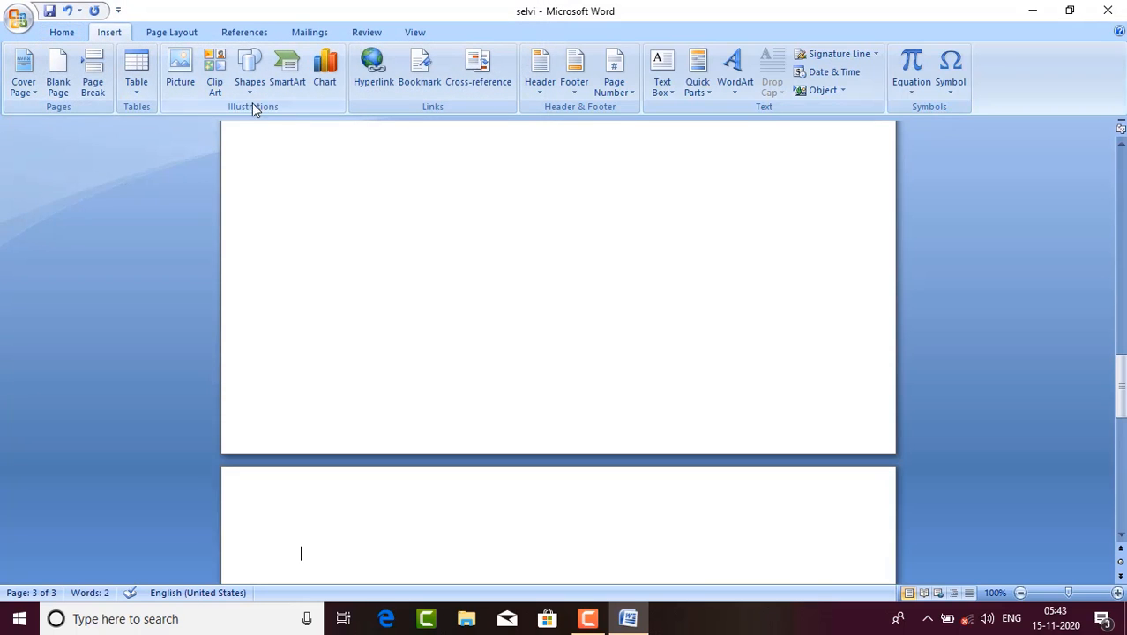
# Step: Search the clip art for "dog" without including online content and insert two copies of the veterinarian clip on page 3
pyautogui.click(215, 75)
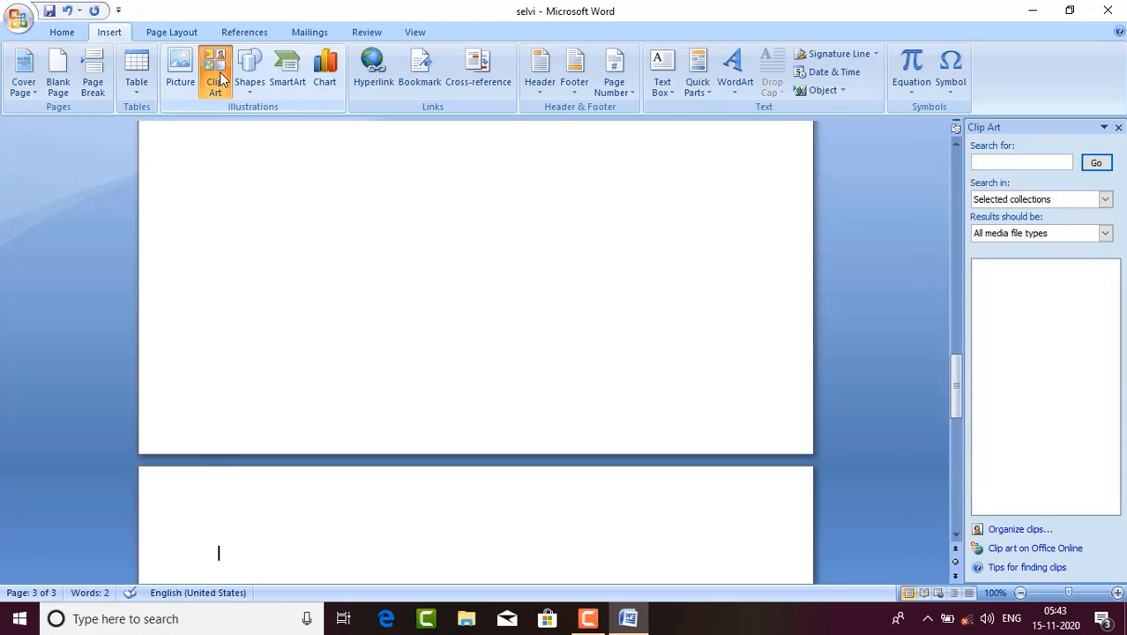
pyautogui.click(217, 78)
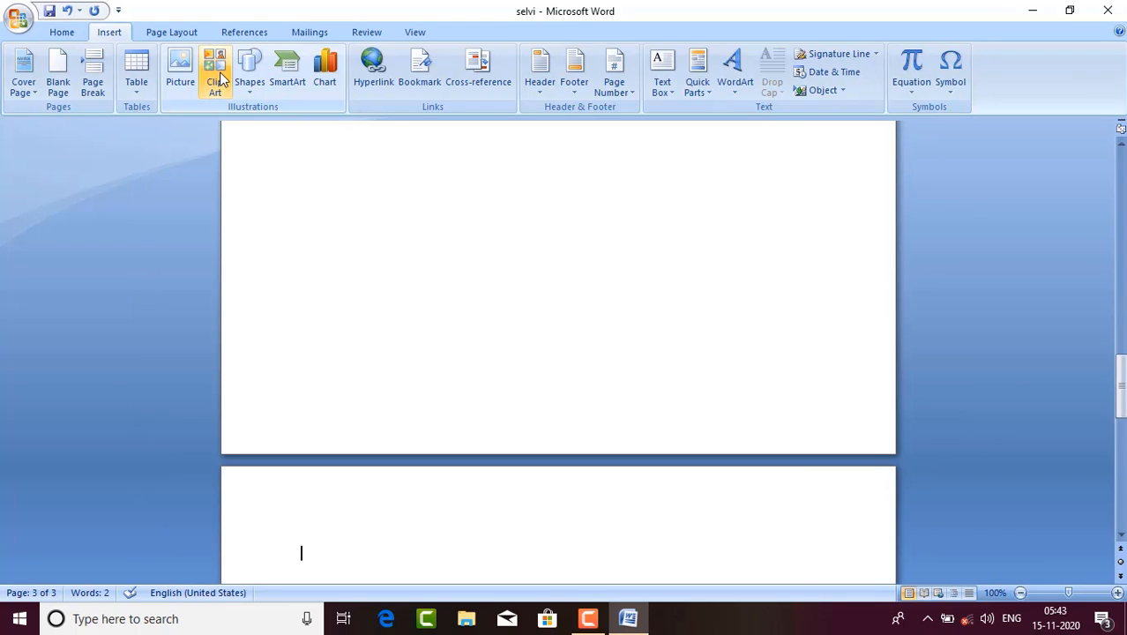
pyautogui.click(217, 78)
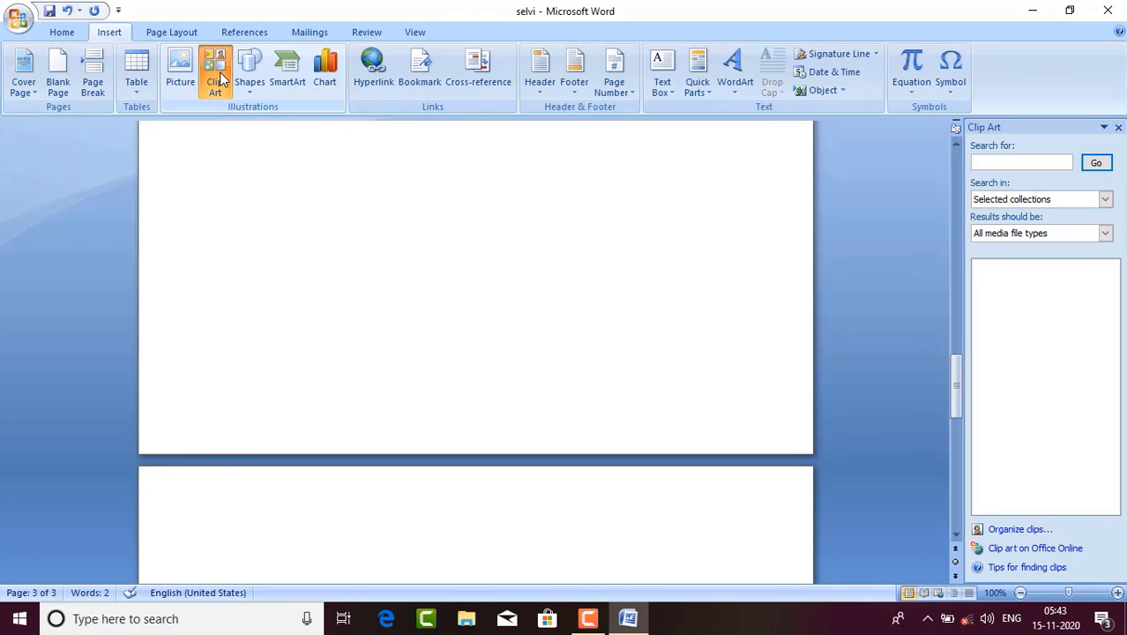
pyautogui.click(1008, 164)
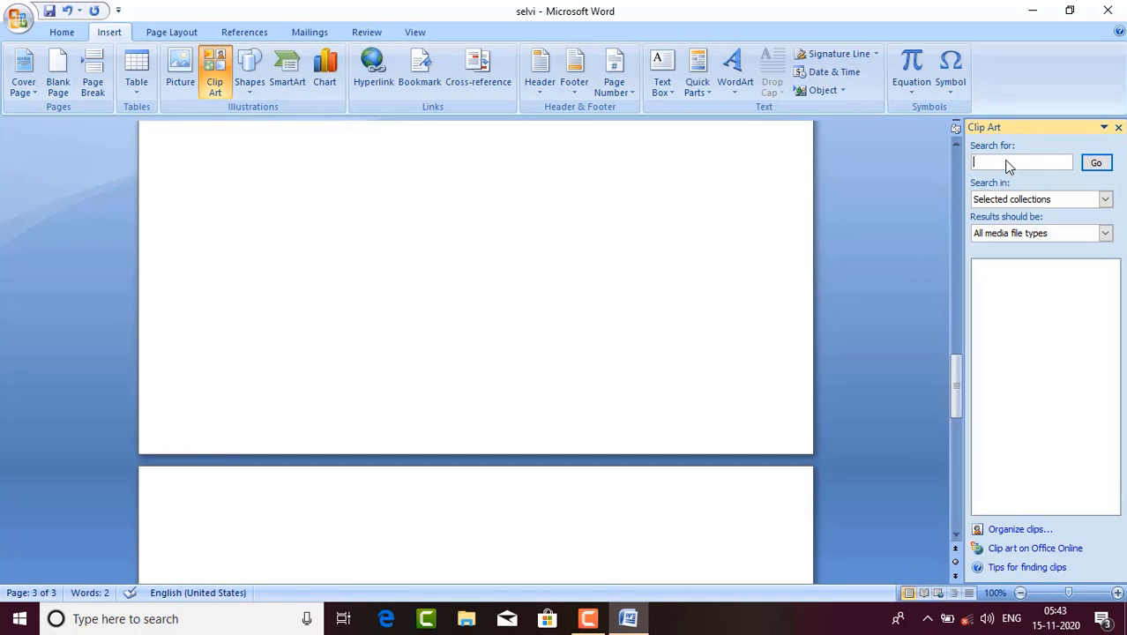
pyautogui.write('dog')
pyautogui.click(1097, 164)
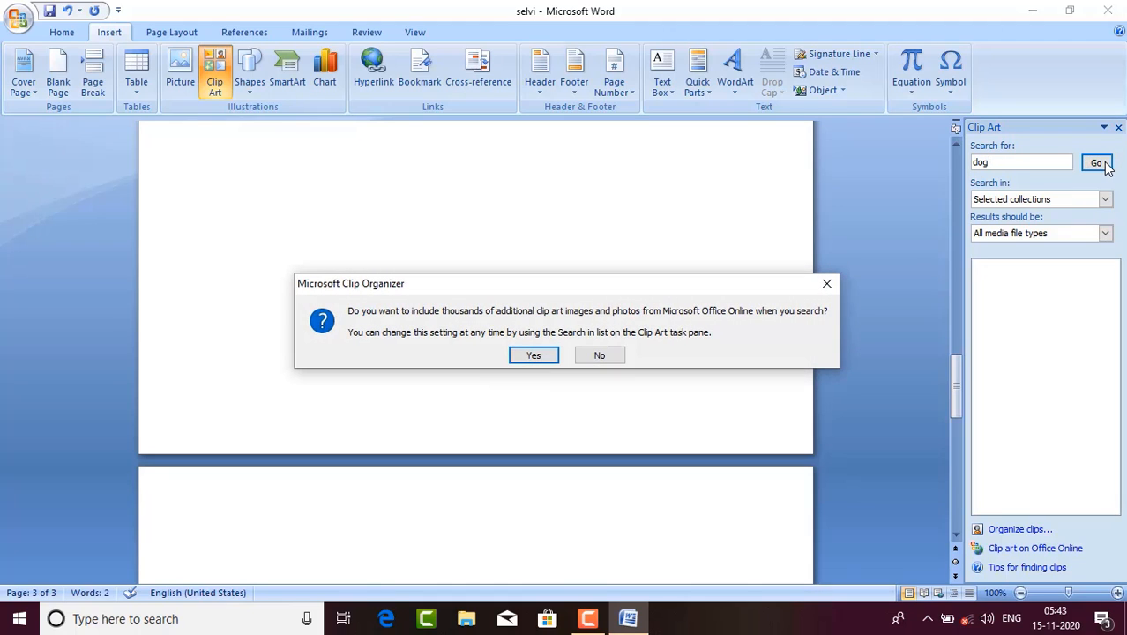
pyautogui.click(619, 356)
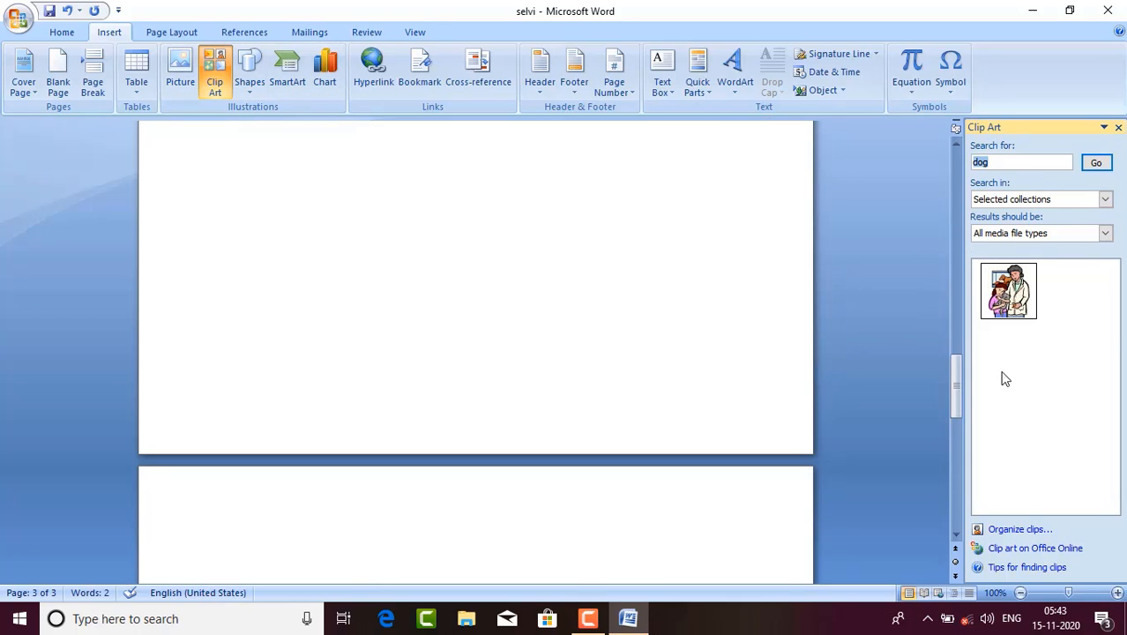
pyautogui.click(1009, 298)
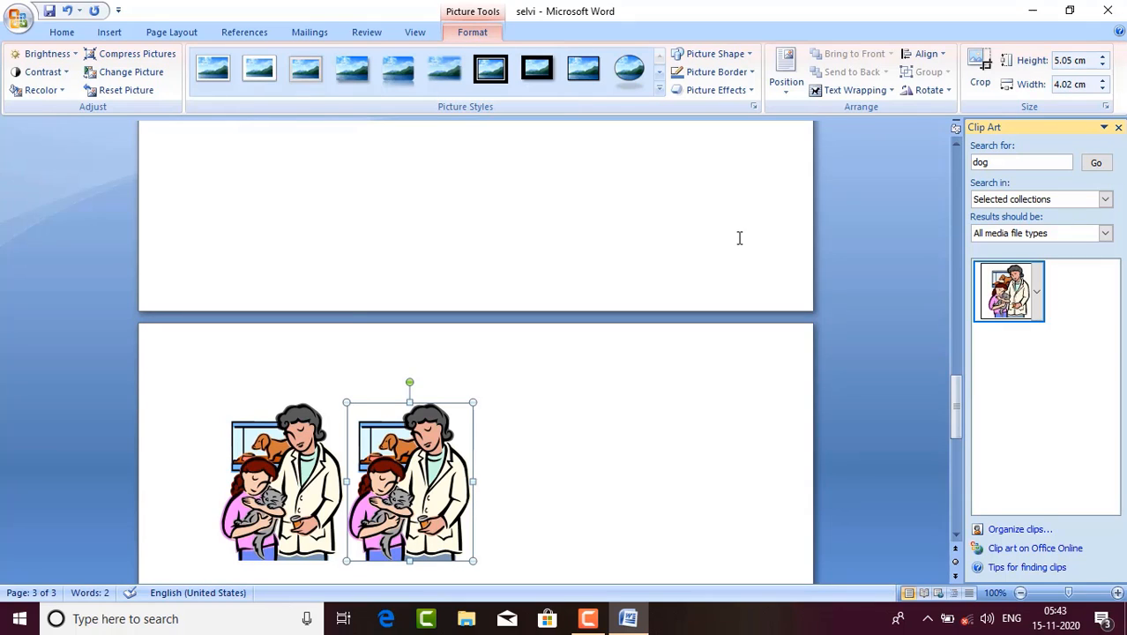
# Step: Search the clip art for "peacock" in the selected collections
pyautogui.click(1017, 162)
pyautogui.press('BackSpace')
pyautogui.press('BackSpace')
pyautogui.write('pea')
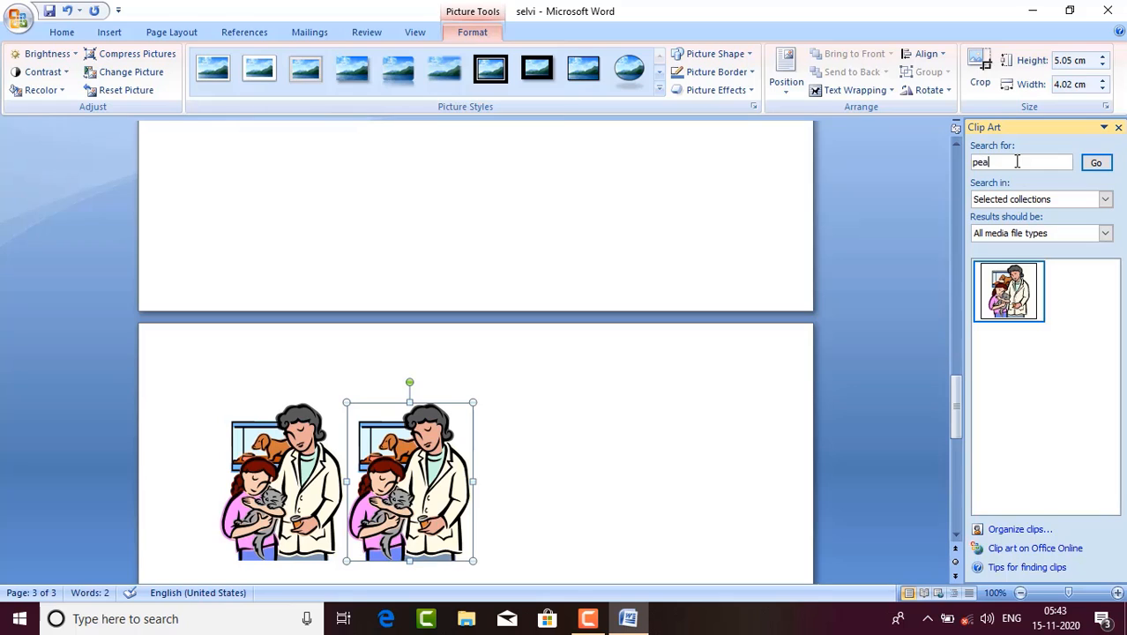
pyautogui.write('cock')
pyautogui.click(1094, 166)
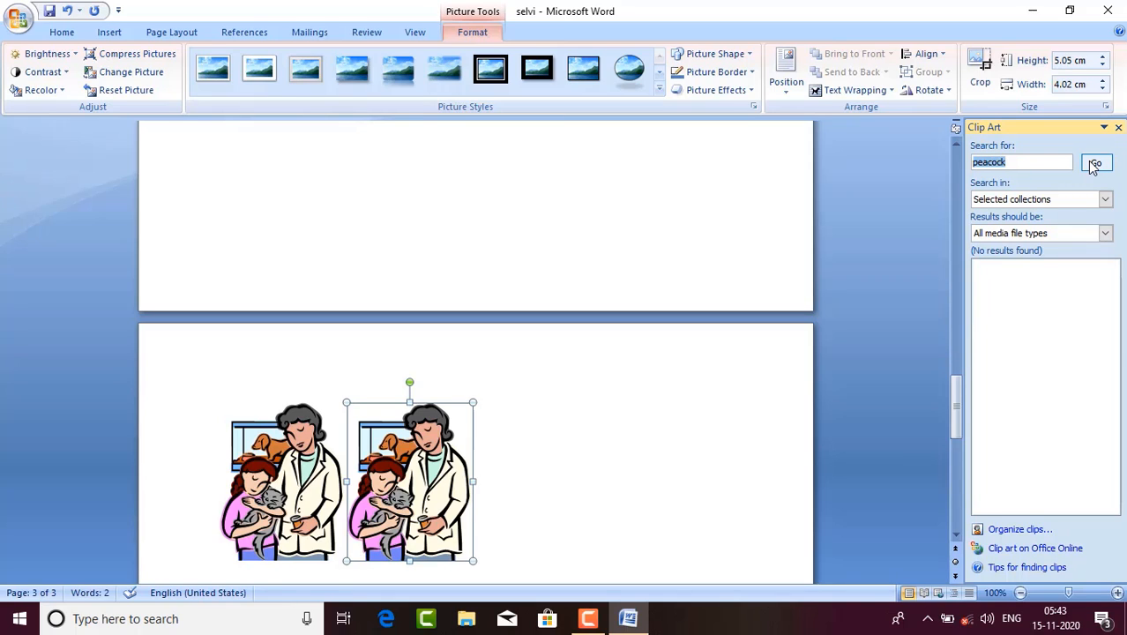
# Step: Search the clip art for "dog" again and insert a third copy of the veterinarian clip beside the other two
pyautogui.click(1027, 163)
pyautogui.press('BackSpace')
pyautogui.press('BackSpace')
pyautogui.press('BackSpace')
pyautogui.press('BackSpace')
pyautogui.press('BackSpace')
pyautogui.press('BackSpace')
pyautogui.press('Return')
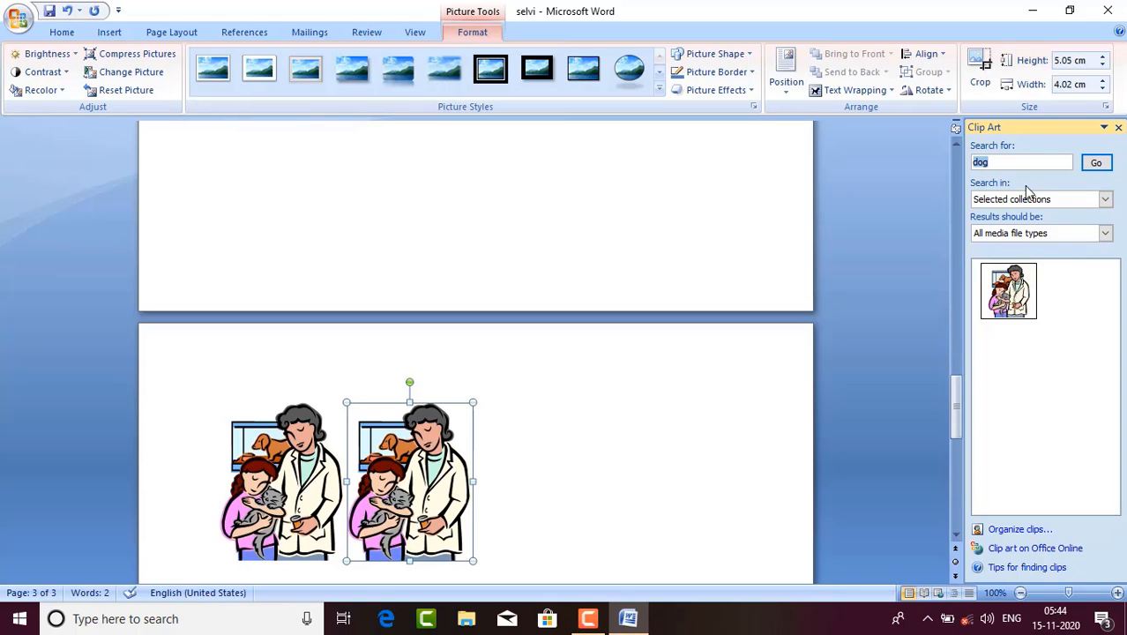
pyautogui.click(1014, 300)
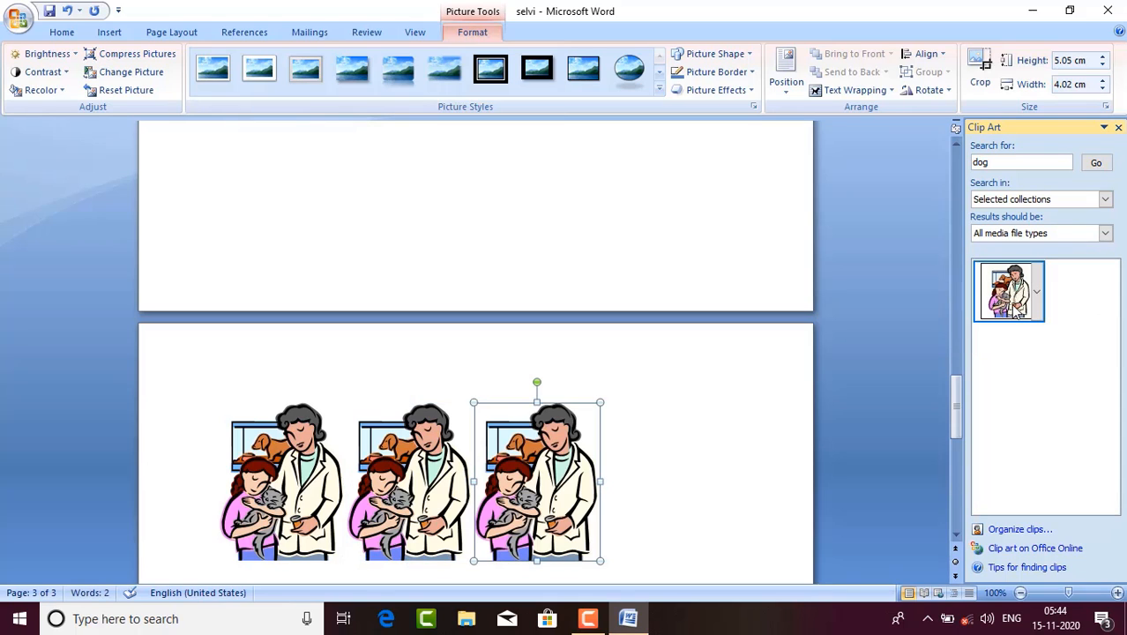
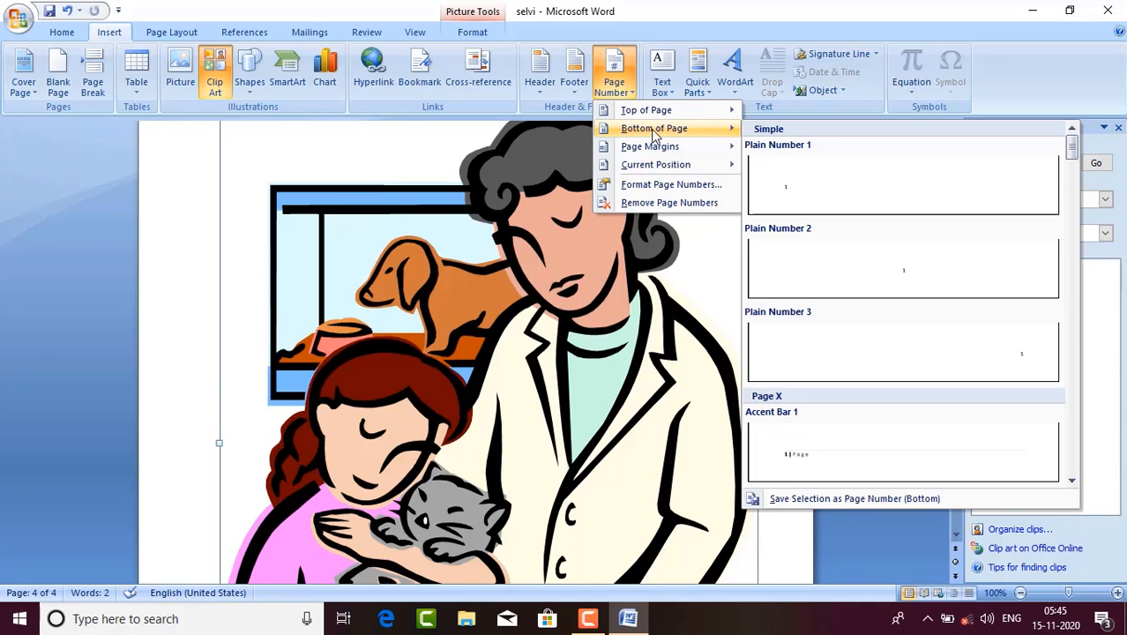
# Step: Insert the built-in Annual Quote text box into the document
pyautogui.moveTo(660, 146)
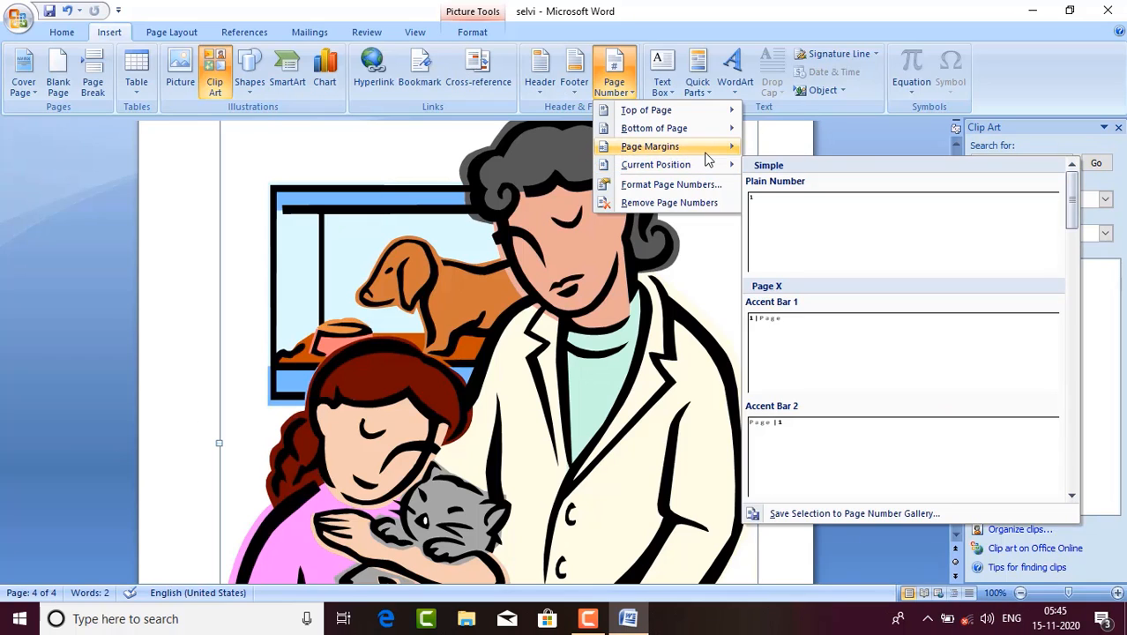
pyautogui.moveTo(705, 155)
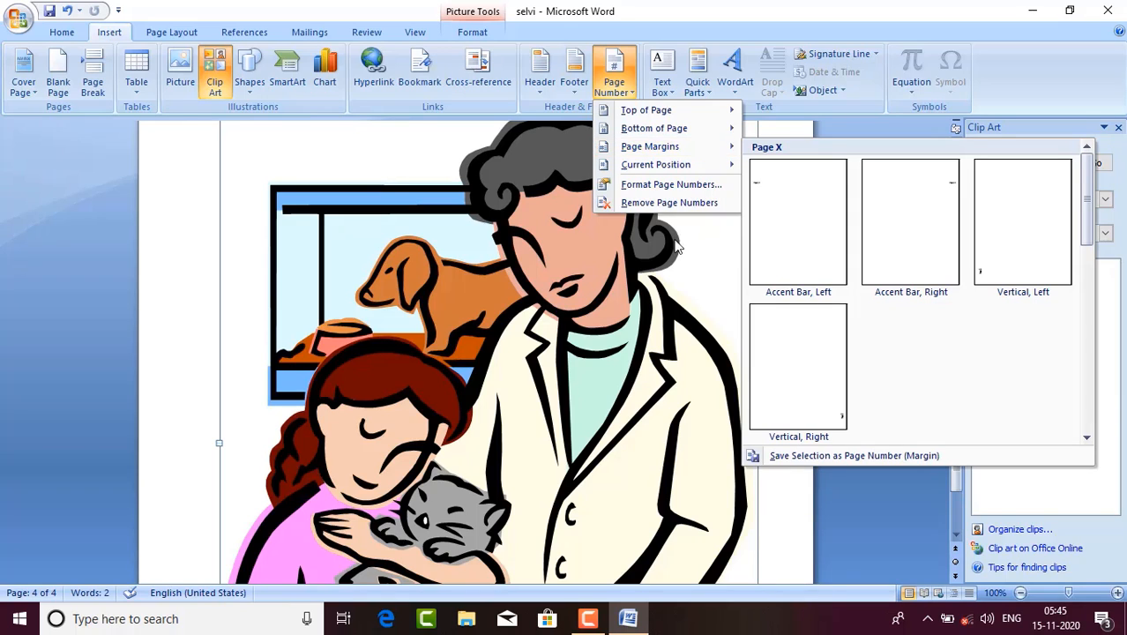
pyautogui.click(666, 81)
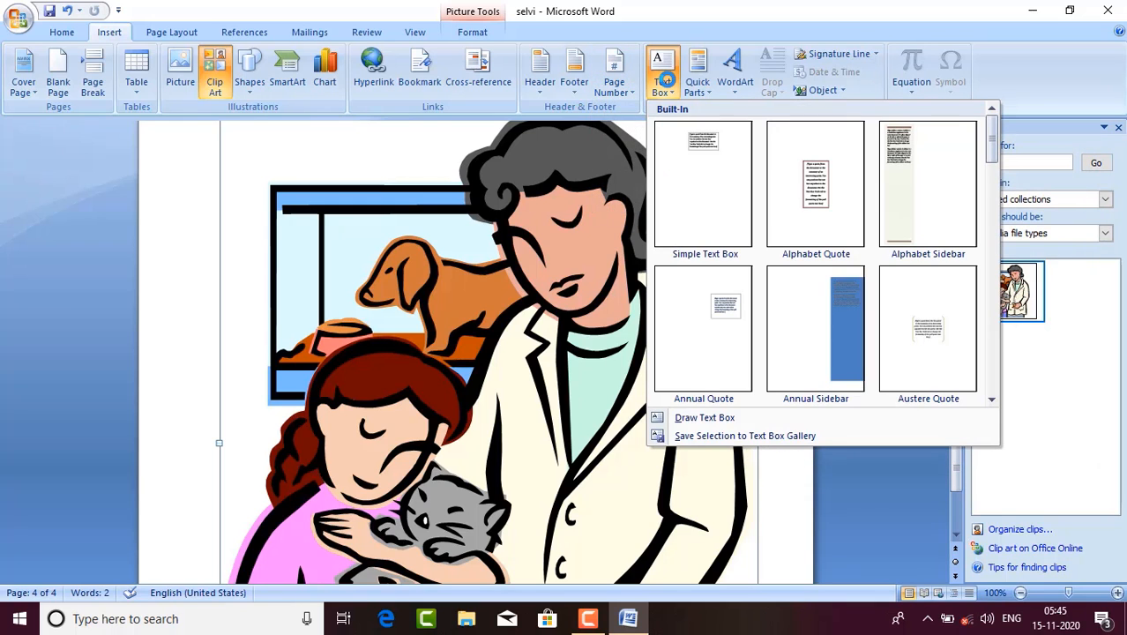
pyautogui.click(719, 313)
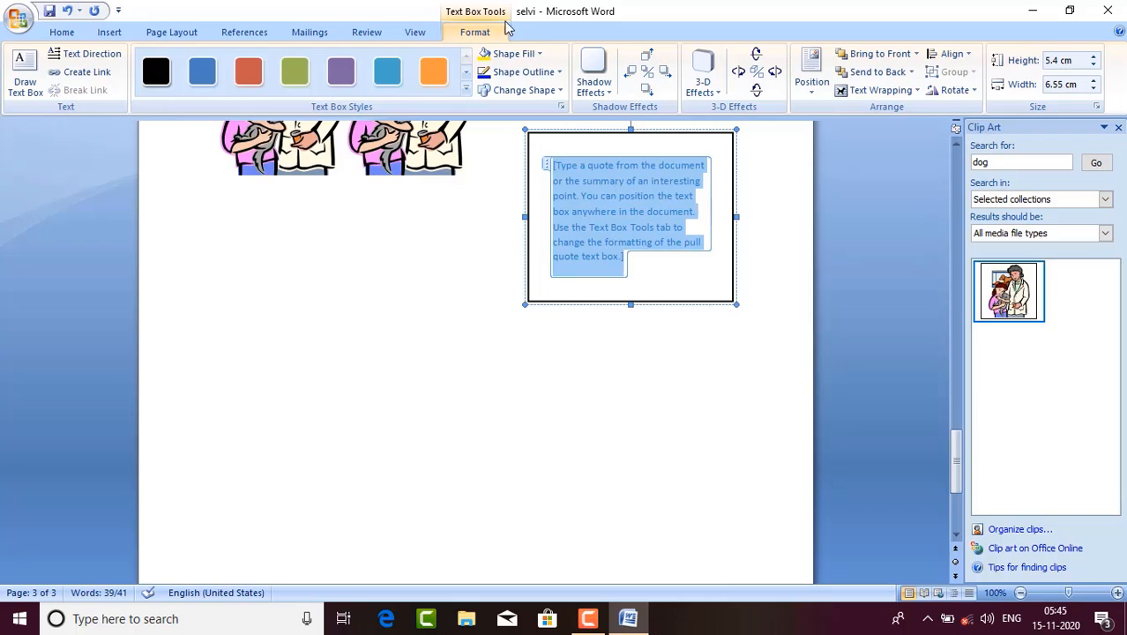
# Step: Add a Box page border with a ½ pt solid line to the whole document
pyautogui.click(425, 32)
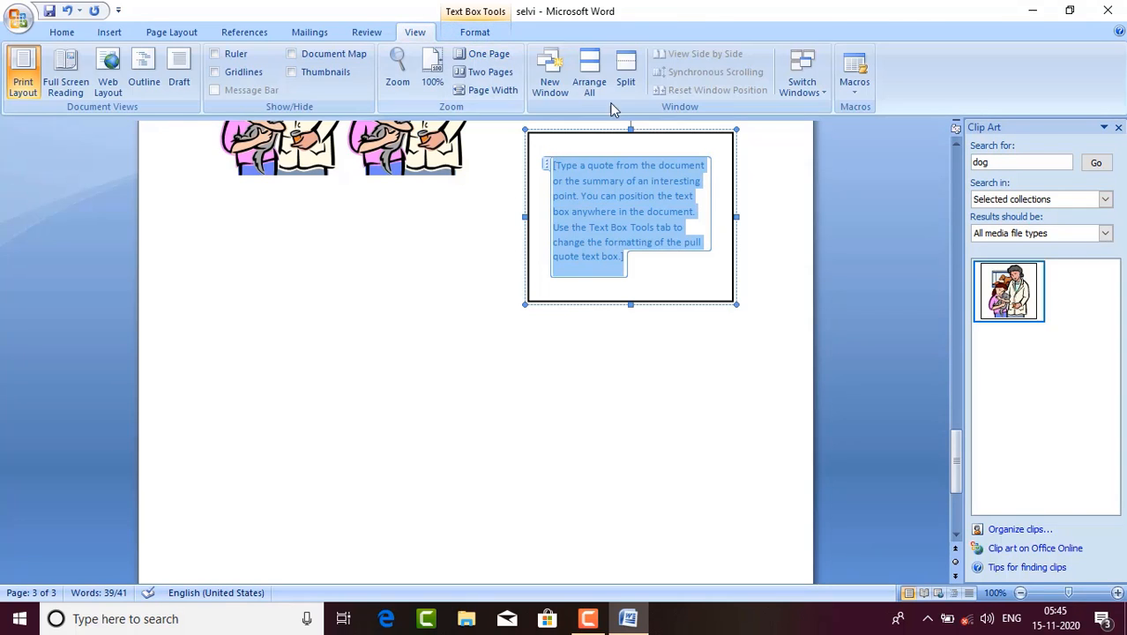
pyautogui.click(189, 32)
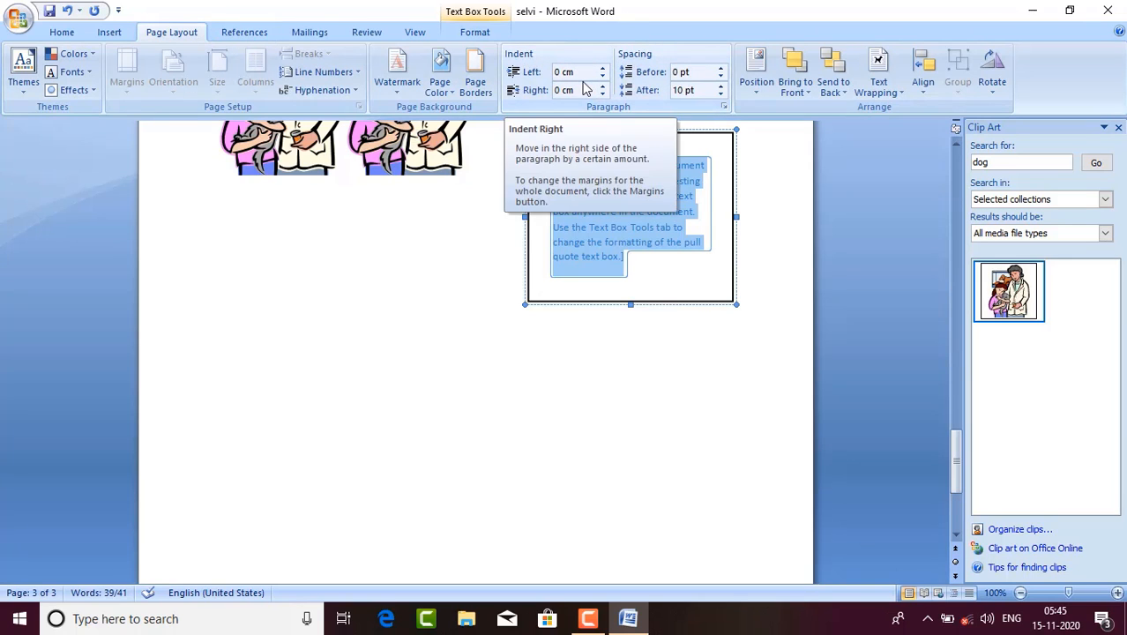
pyautogui.click(474, 82)
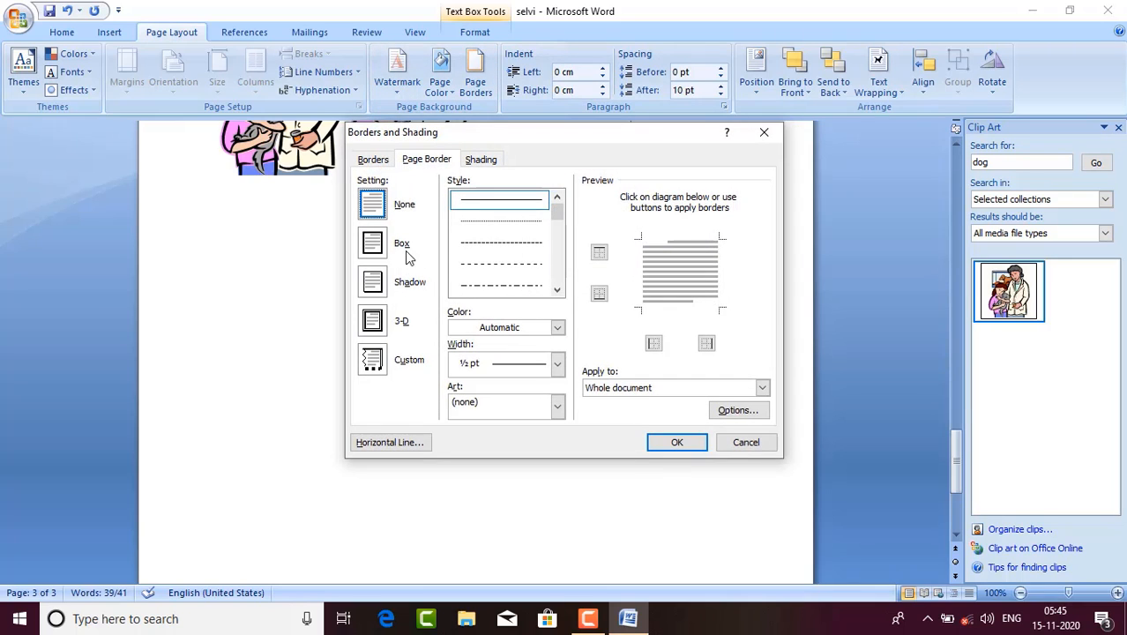
pyautogui.click(374, 251)
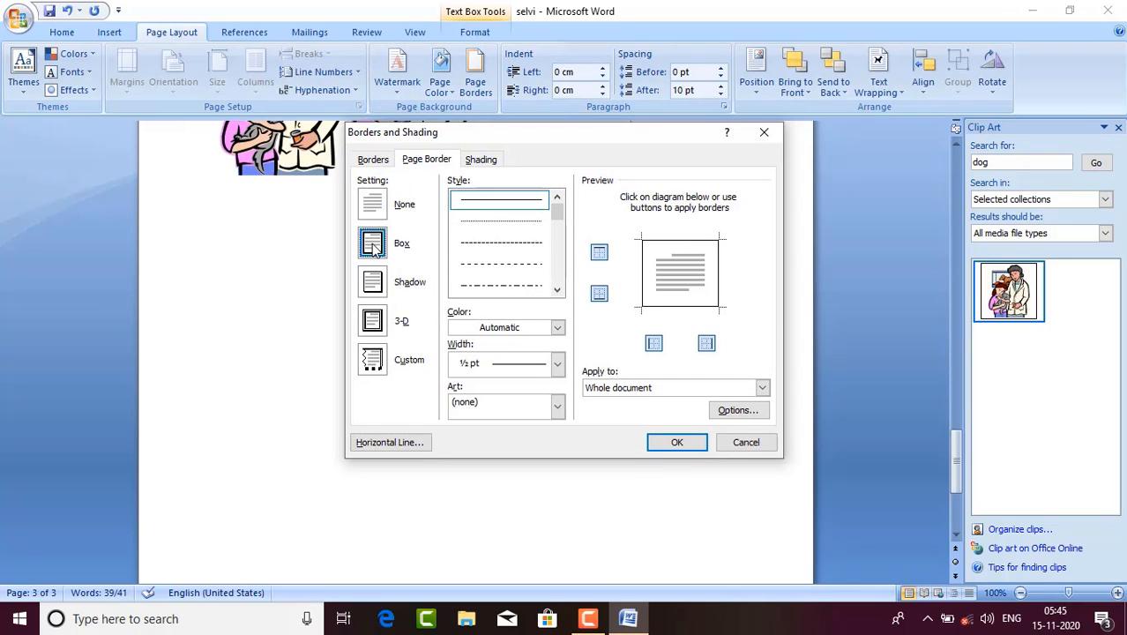
pyautogui.click(694, 445)
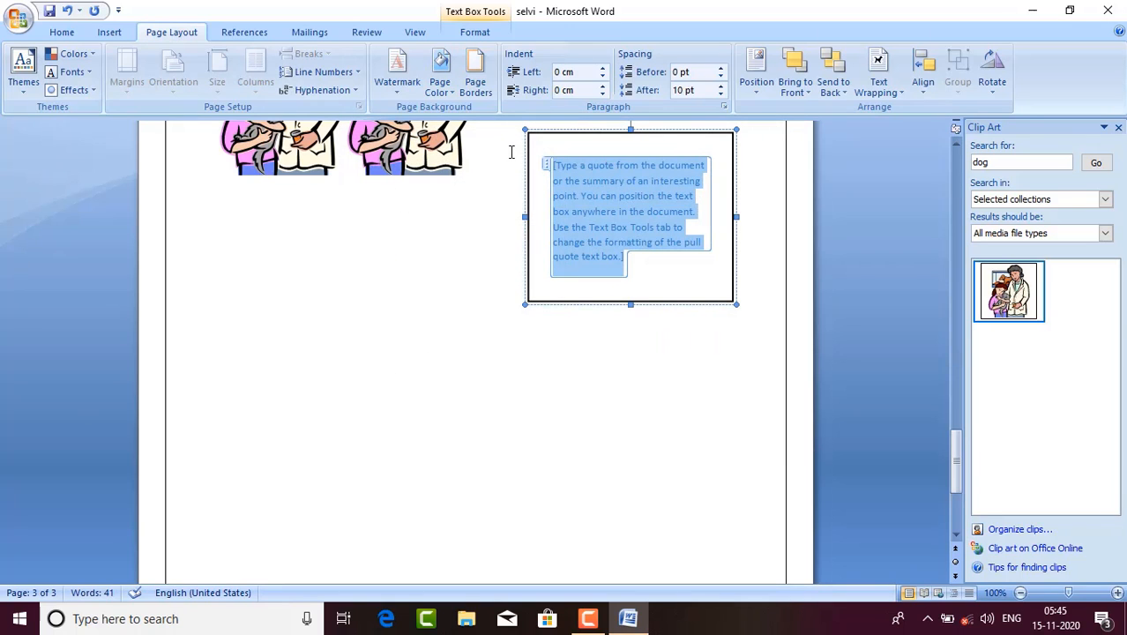
pyautogui.click(440, 73)
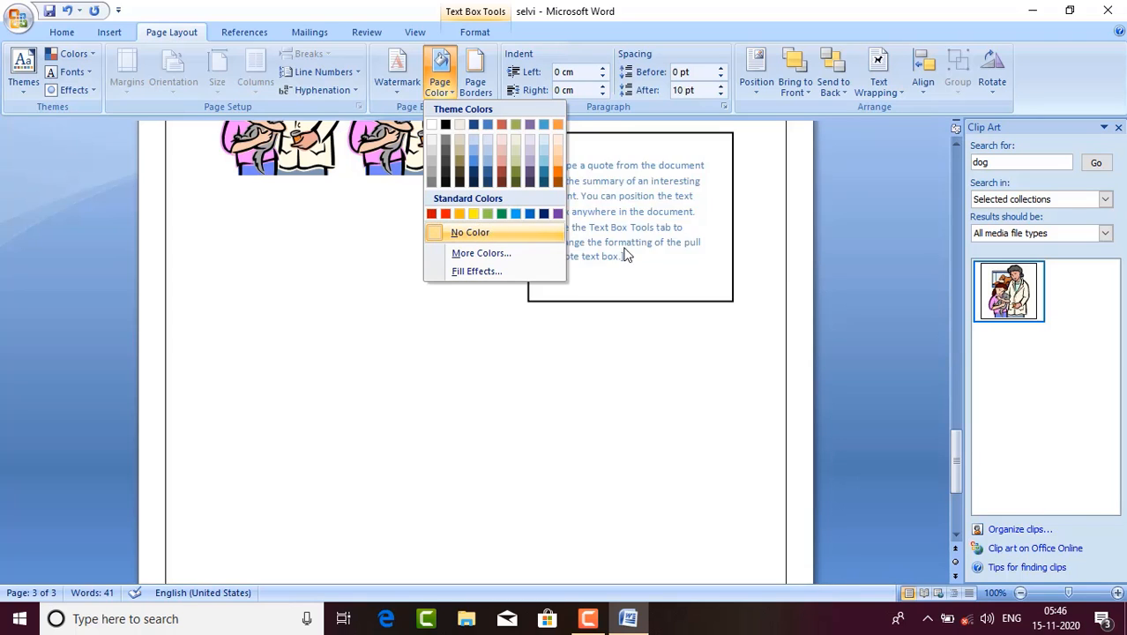
pyautogui.press('Escape')
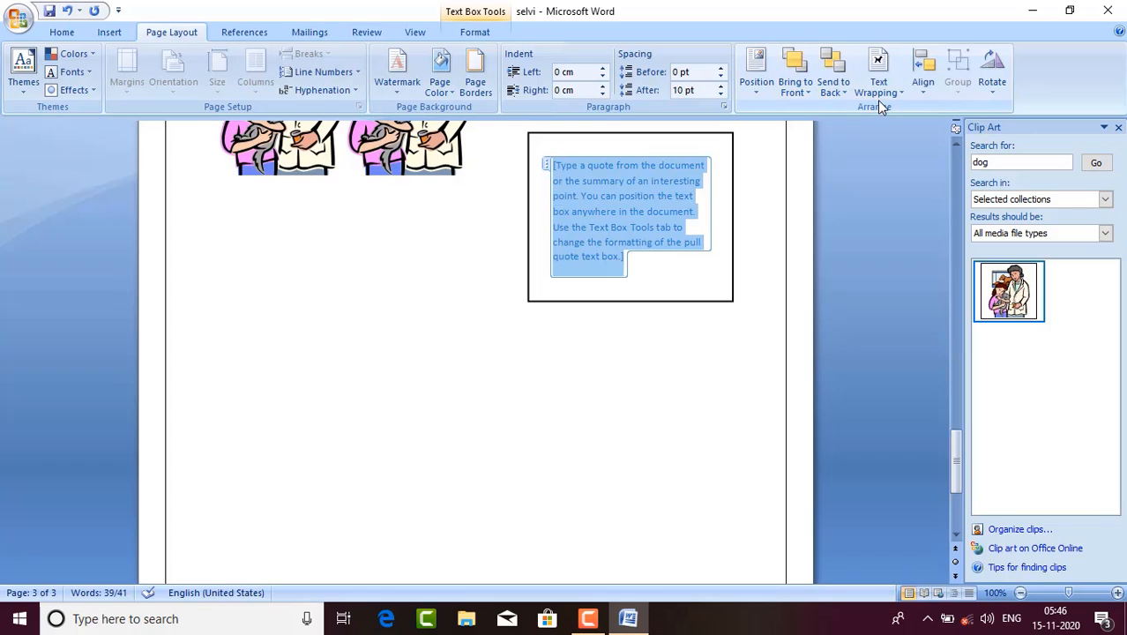
pyautogui.click(914, 99)
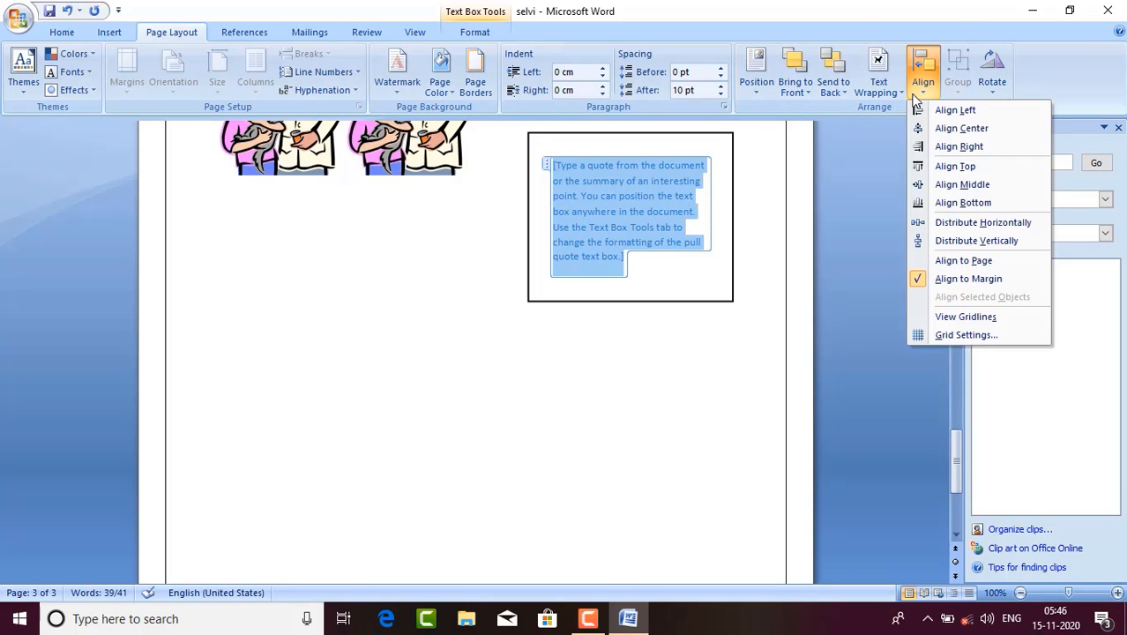
# Step: Align the quote text box to the left margin first, and finally center it horizontally between the margins
pyautogui.click(930, 110)
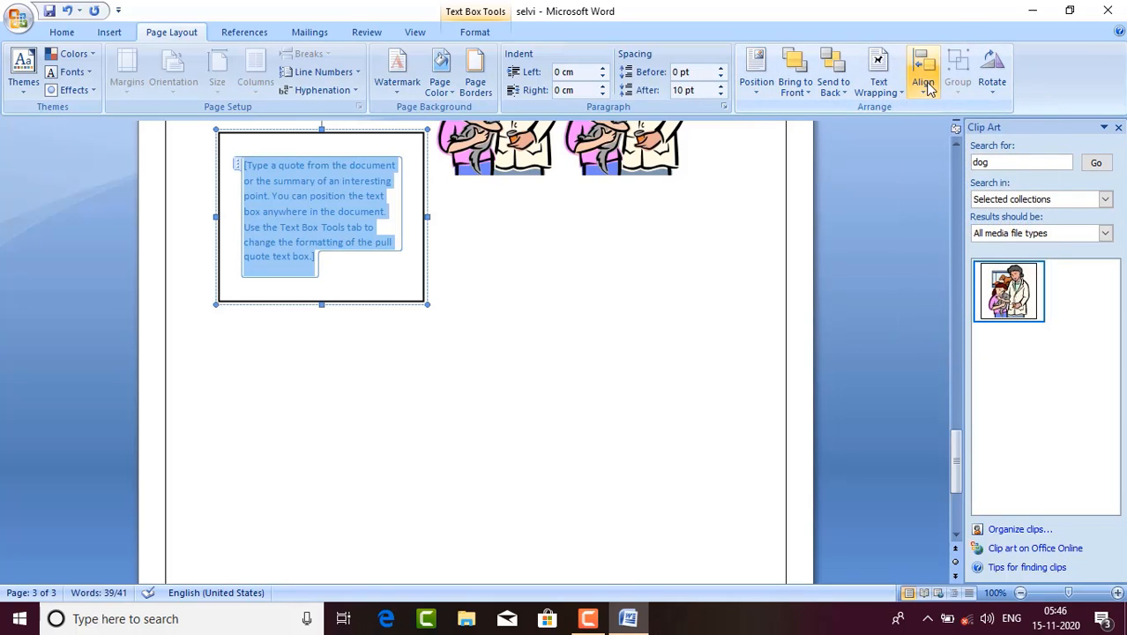
pyautogui.click(923, 81)
pyautogui.click(946, 129)
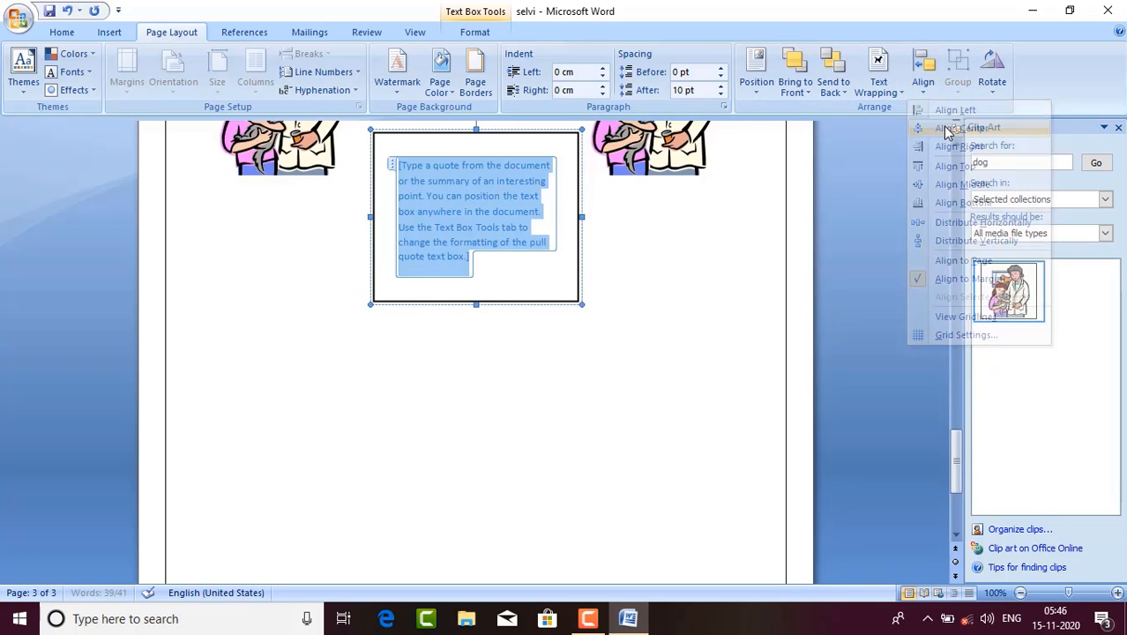
pyautogui.click(924, 81)
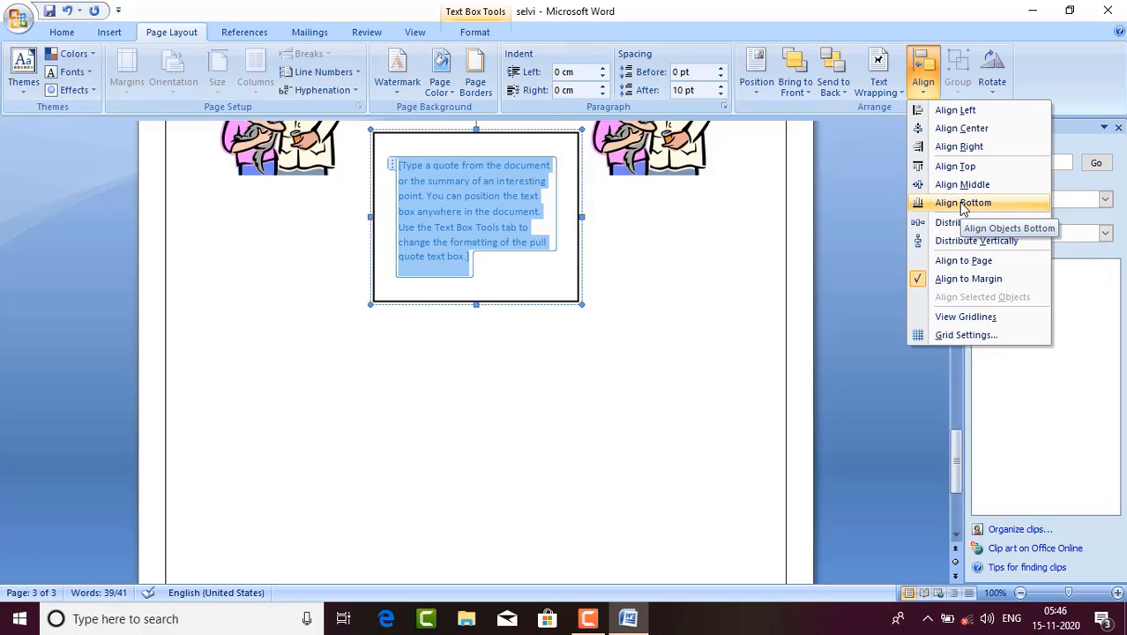
# Step: Rotate the quote text box right 90° and return it with a left 90° rotation
pyautogui.click(991, 82)
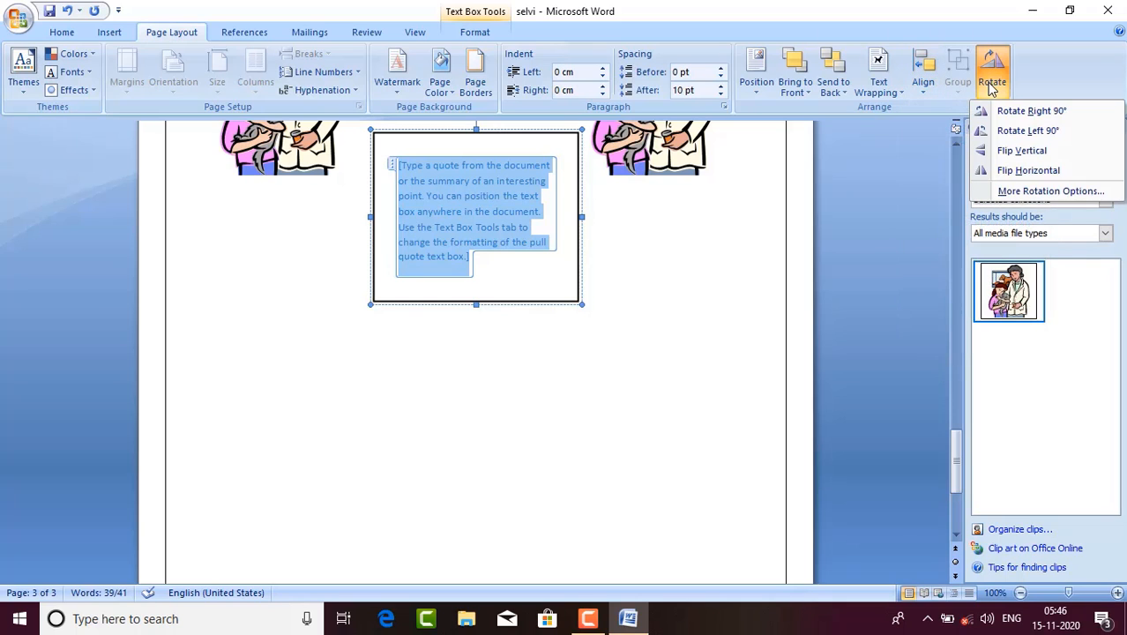
pyautogui.click(1006, 110)
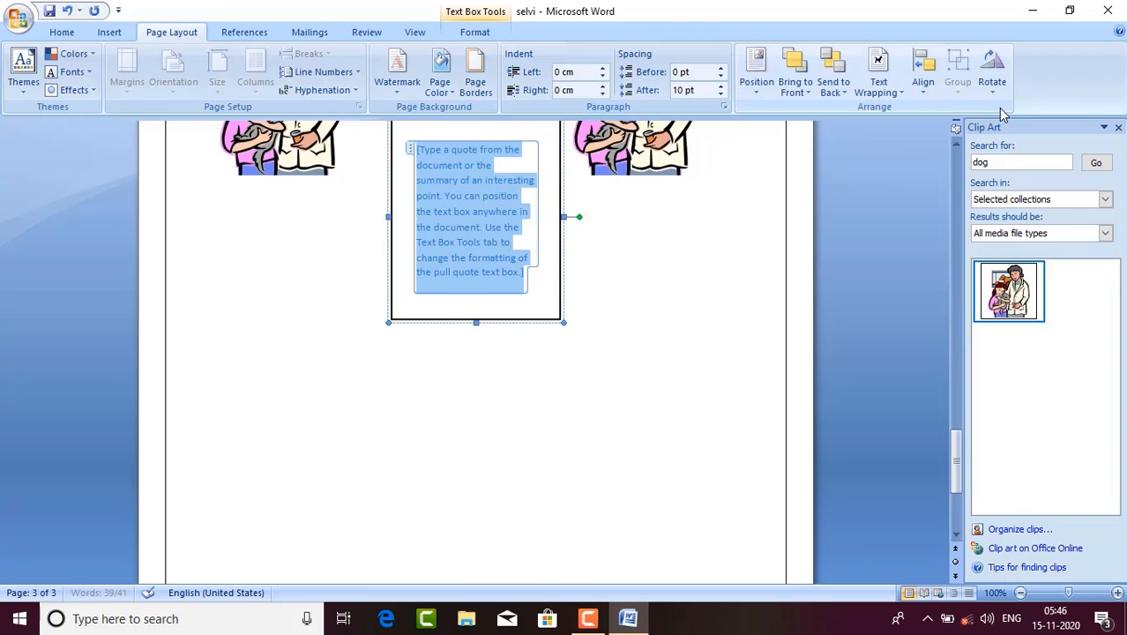
pyautogui.click(991, 82)
pyautogui.click(1008, 130)
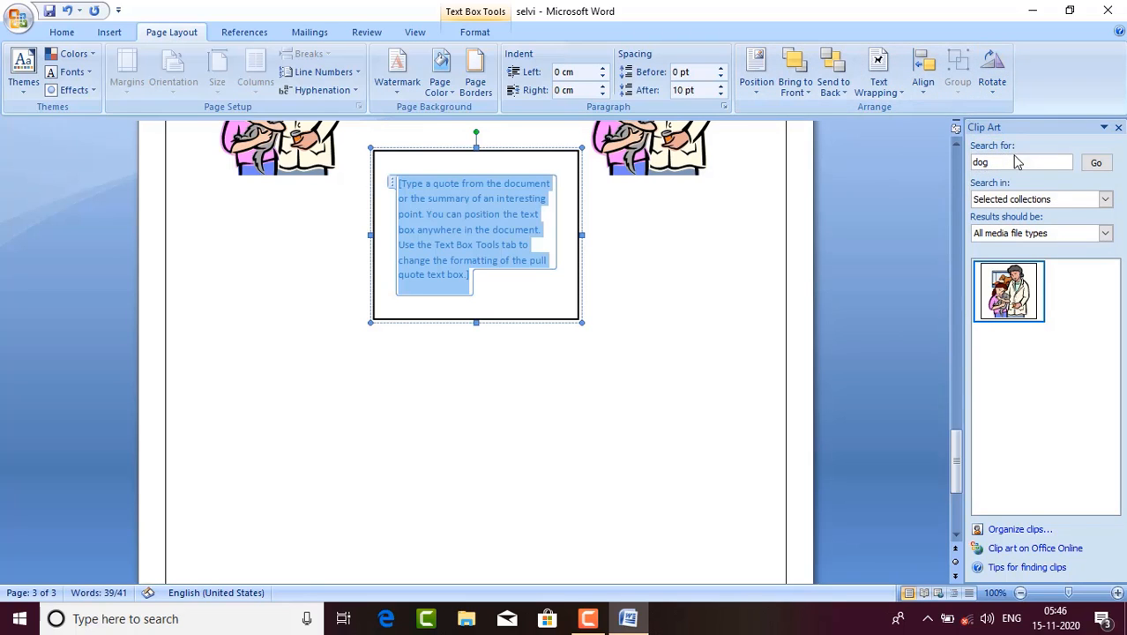
# Step: Examine the reference, mailing, review, insert and layout commands, and the text box's shape fill and shadow effect choices
pyautogui.click(248, 35)
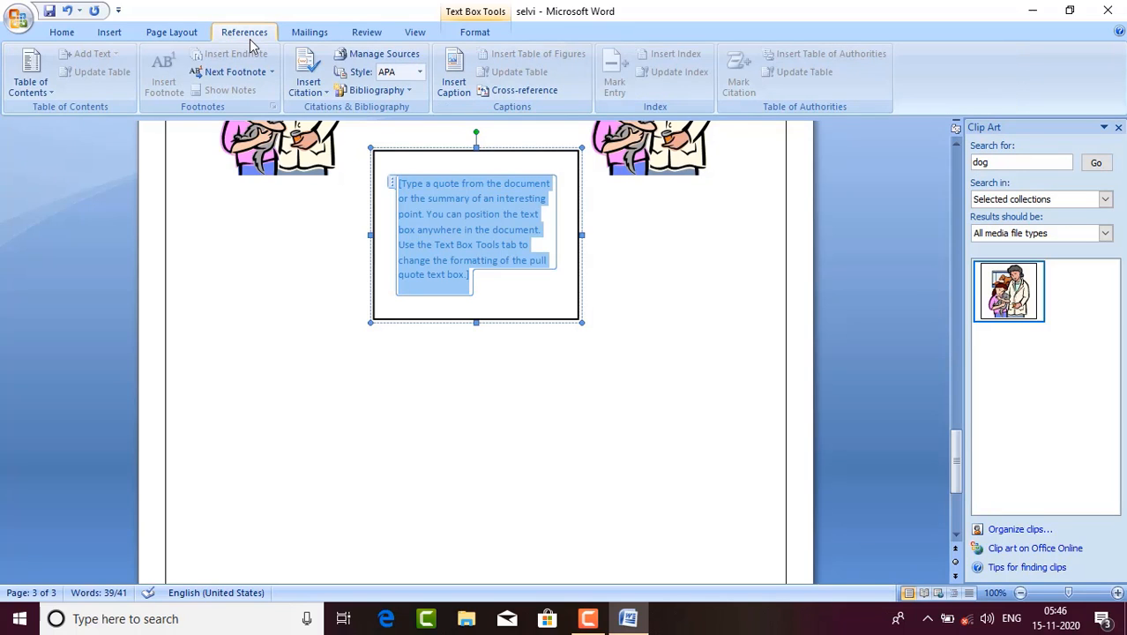
pyautogui.click(293, 42)
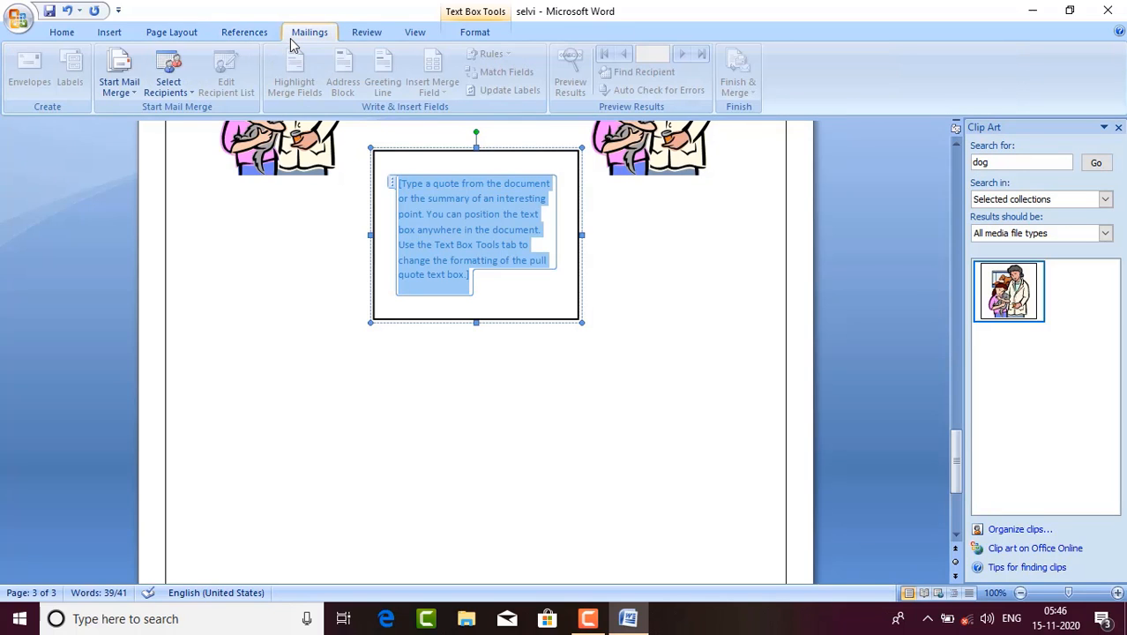
pyautogui.click(369, 38)
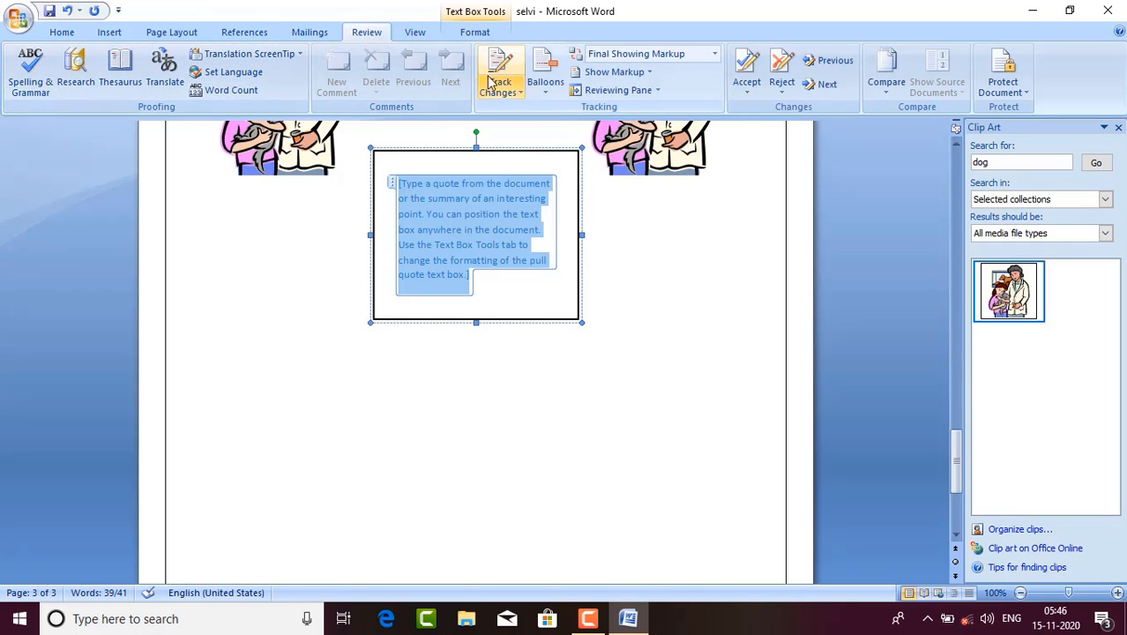
pyautogui.click(61, 33)
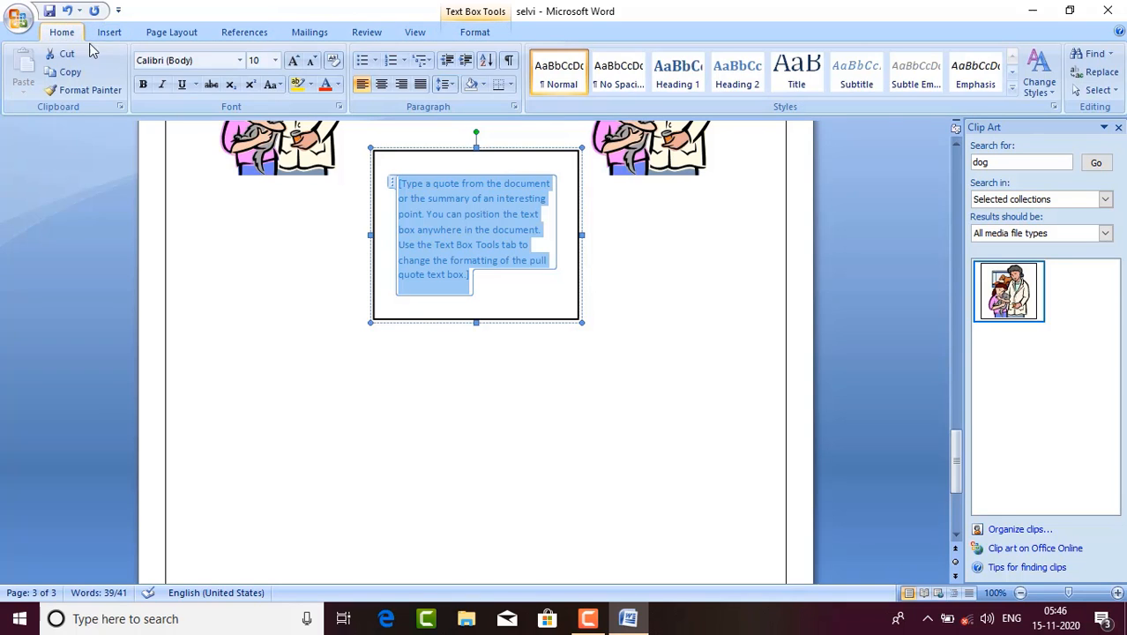
pyautogui.click(109, 34)
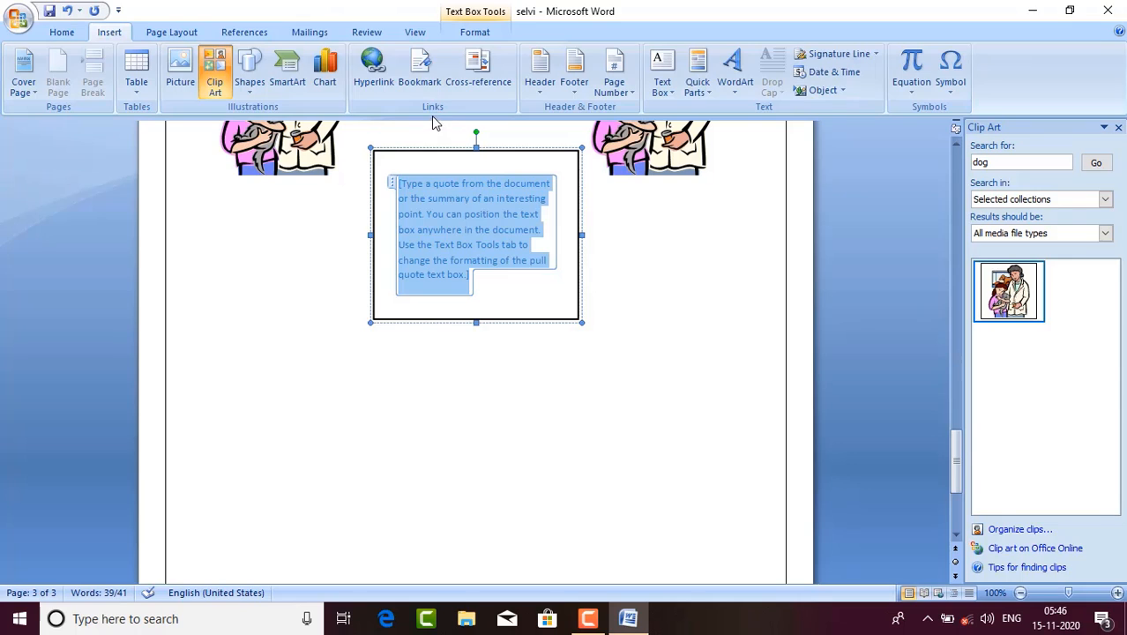
pyautogui.click(187, 37)
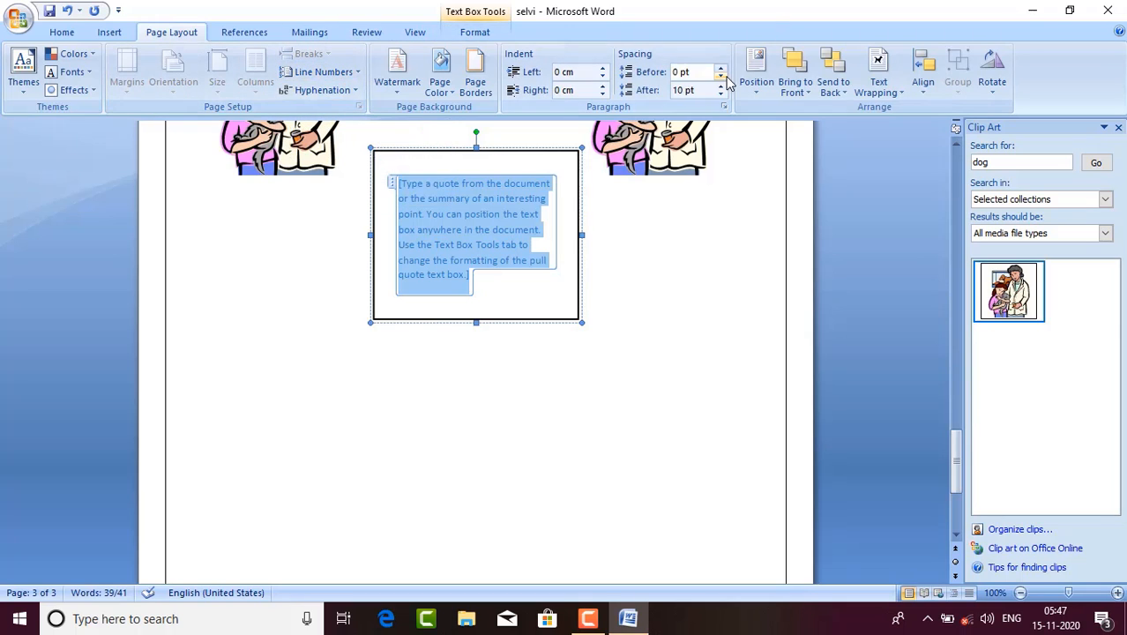
pyautogui.click(472, 33)
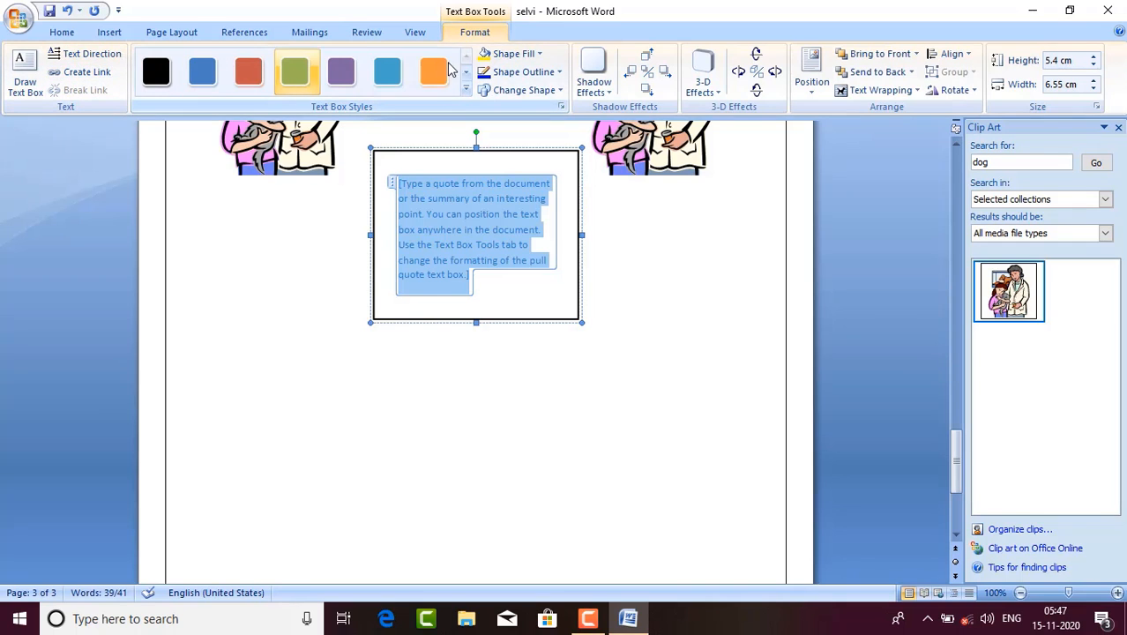
pyautogui.click(526, 54)
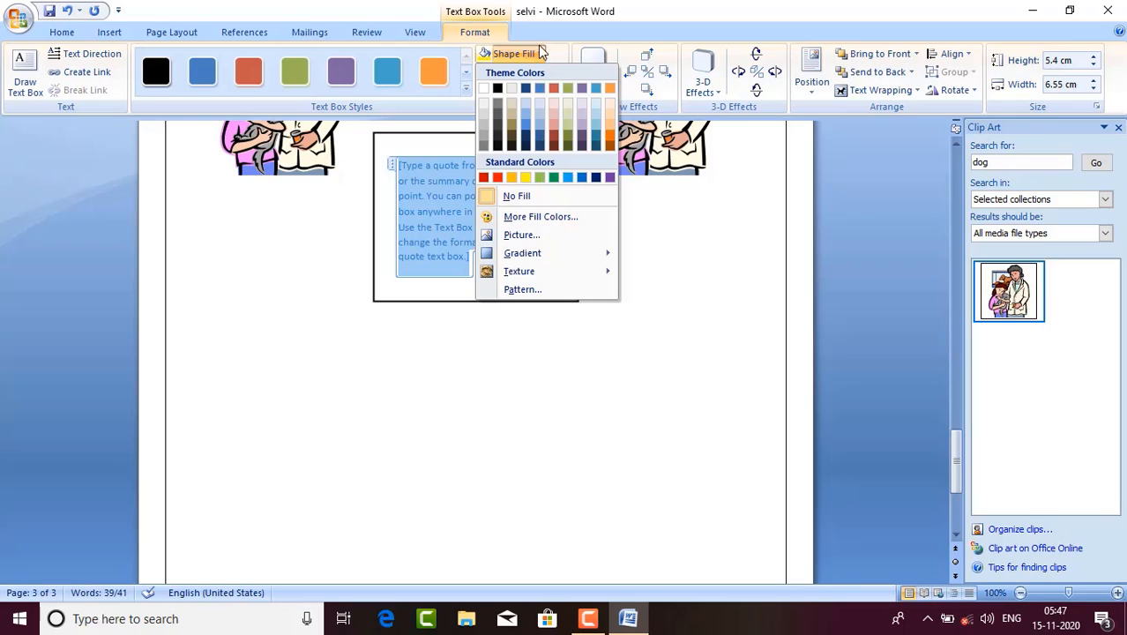
pyautogui.click(592, 64)
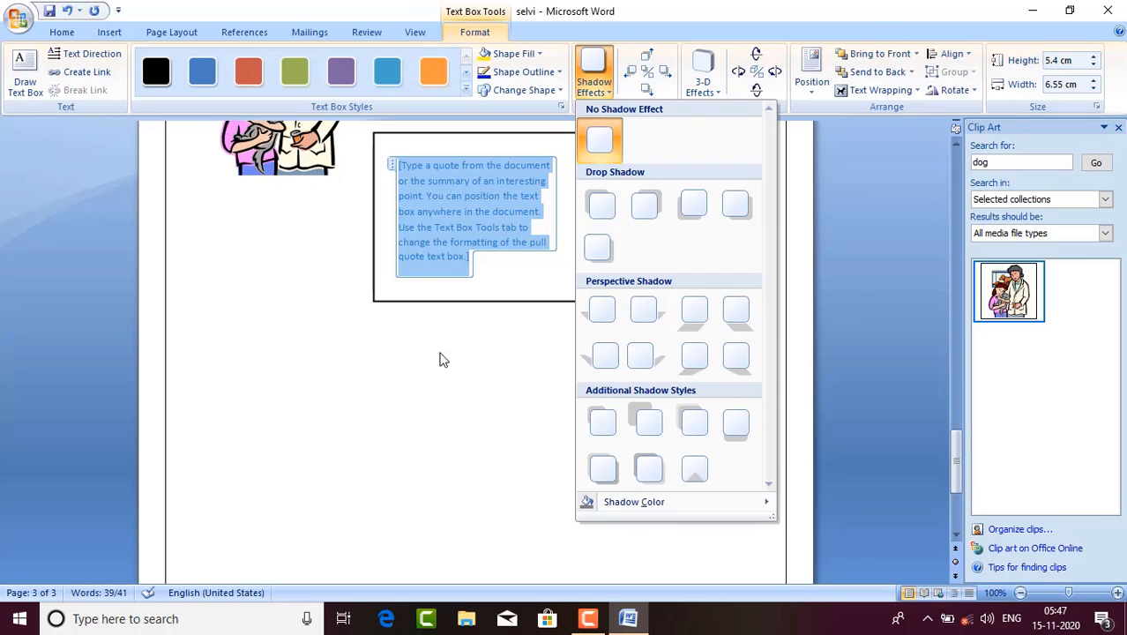
pyautogui.click(436, 371)
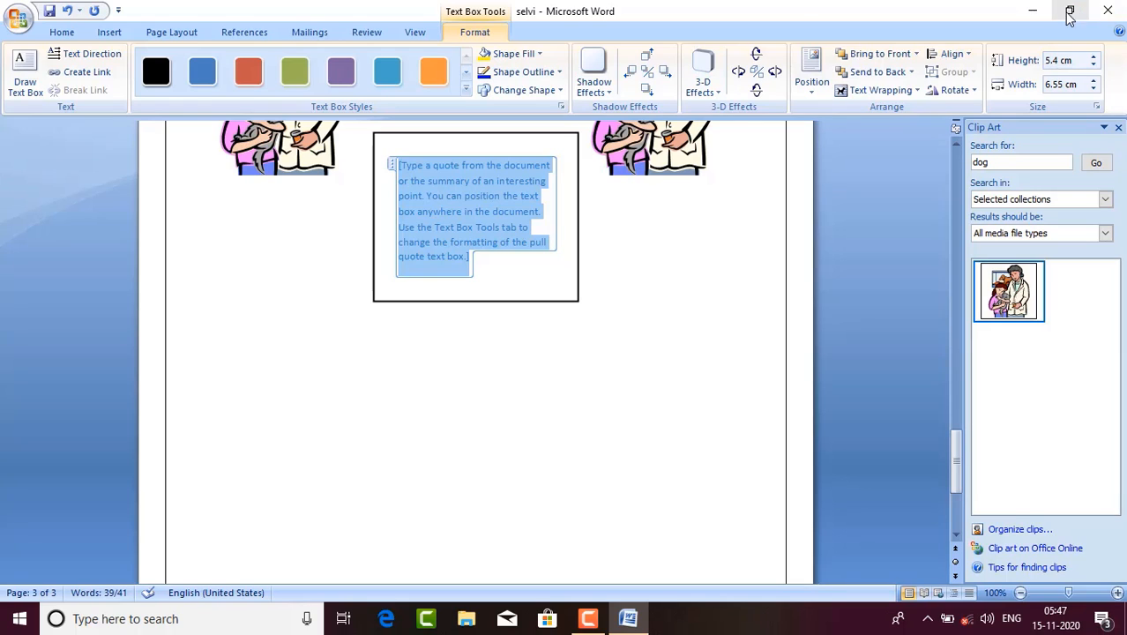
# Step: Minimize the document, search Windows for "micro", open Microsoft Office Word 2007 and maximize its new blank document
pyautogui.click(1035, 10)
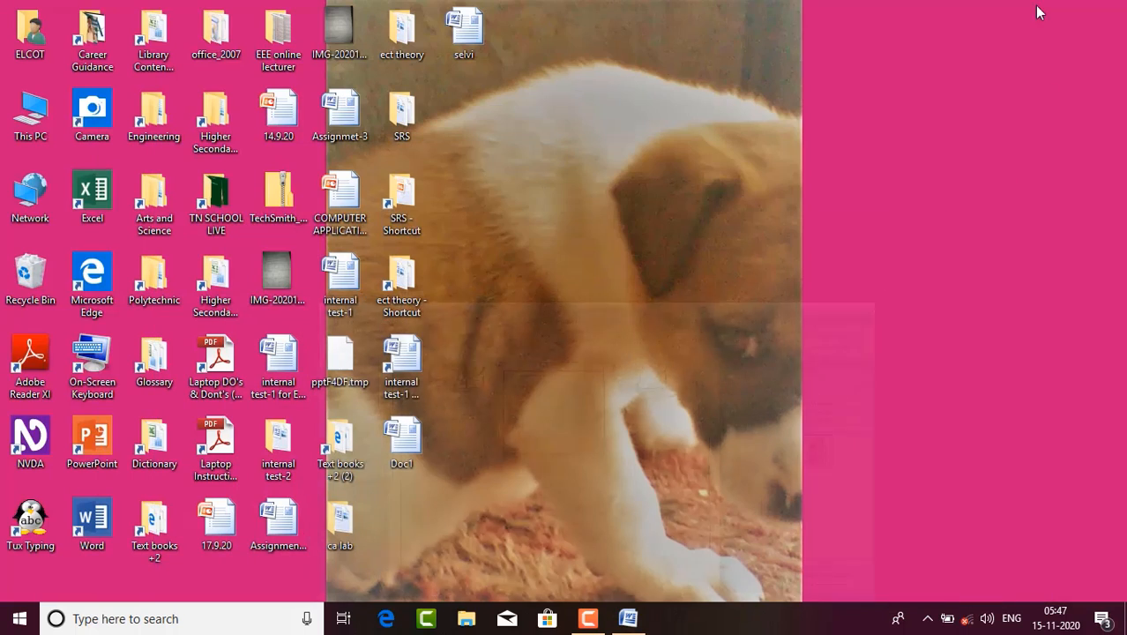
pyautogui.click(80, 623)
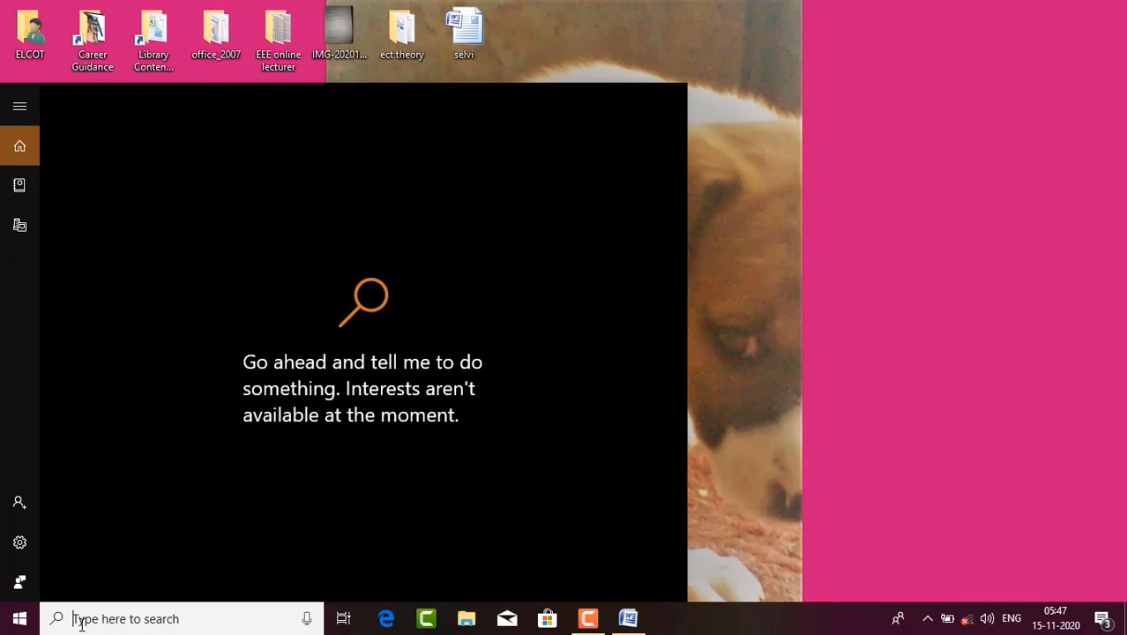
pyautogui.write('micro')
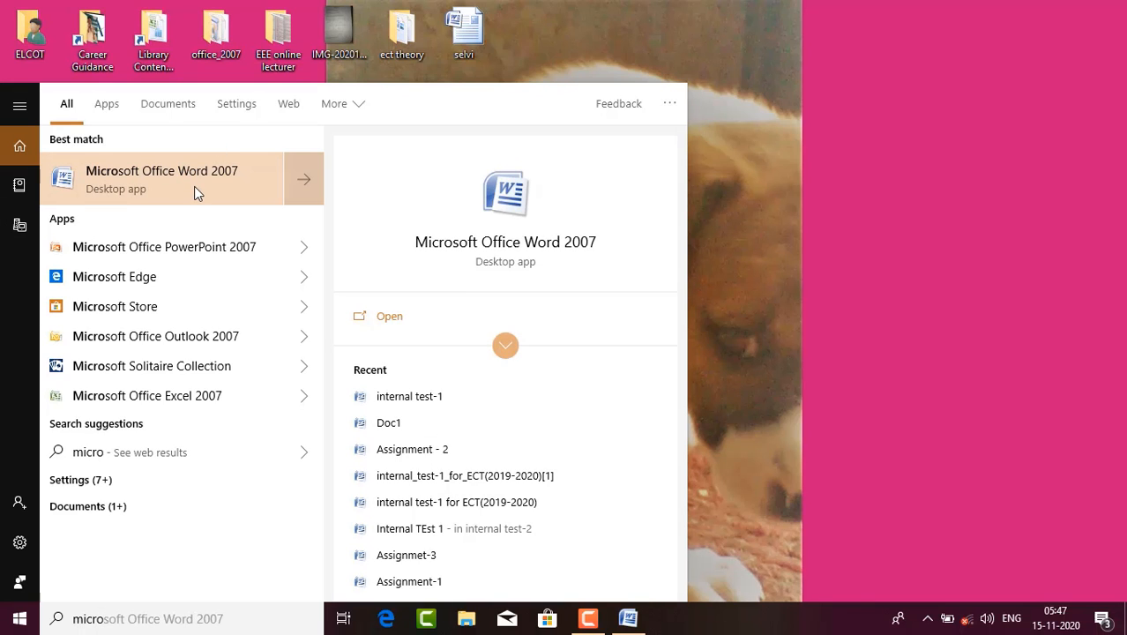
pyautogui.click(194, 186)
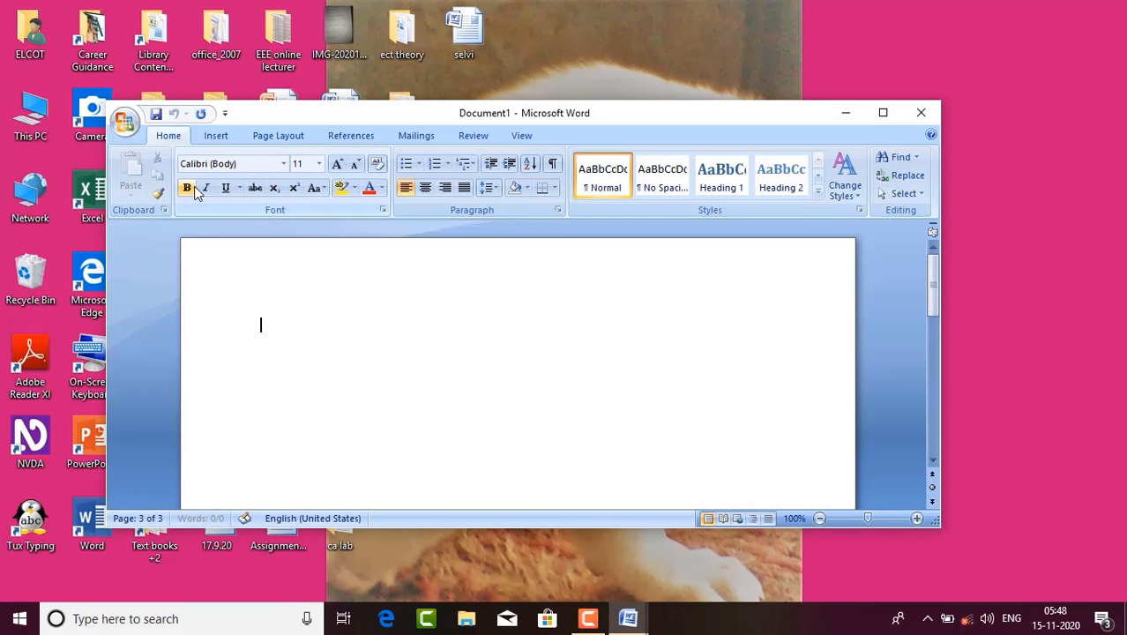
pyautogui.click(883, 113)
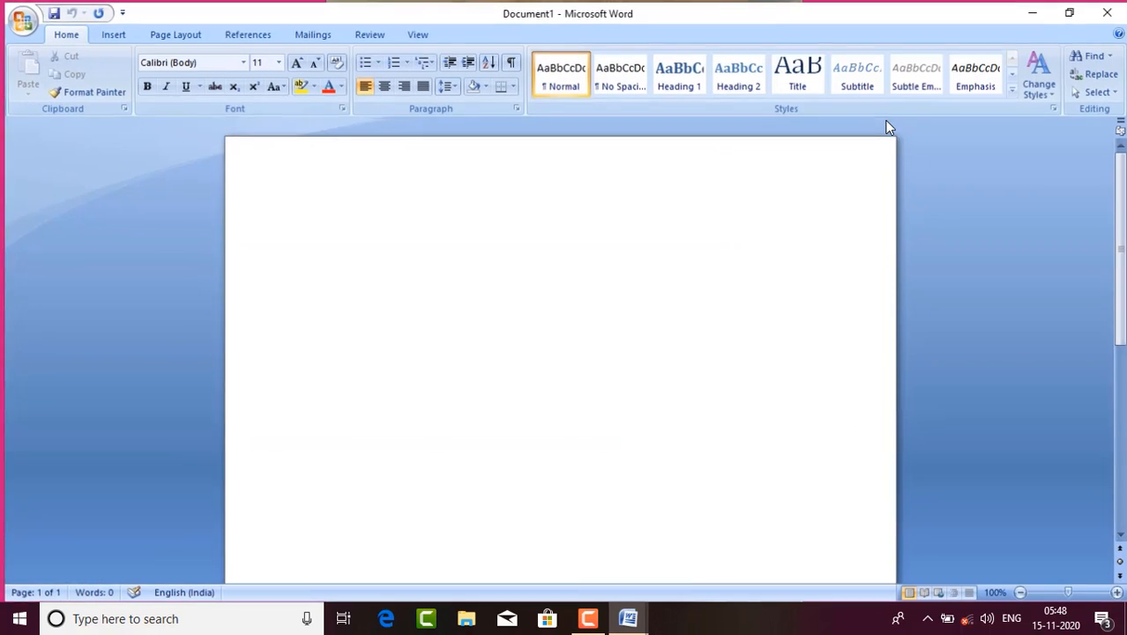
pyautogui.click(4, 23)
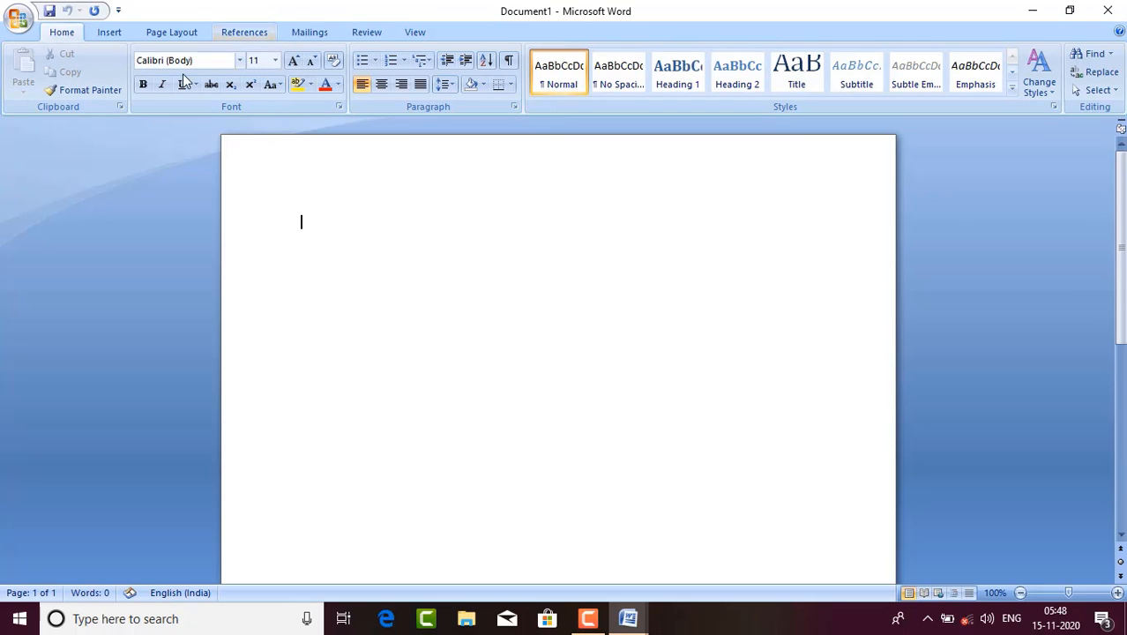
pyautogui.click(111, 39)
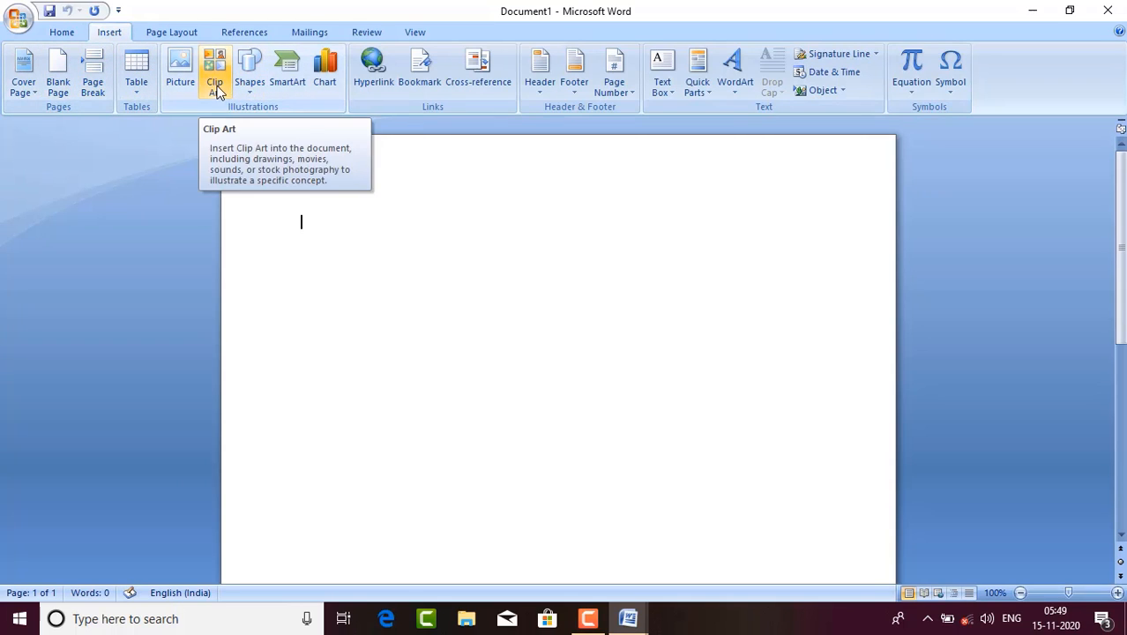
pyautogui.click(193, 34)
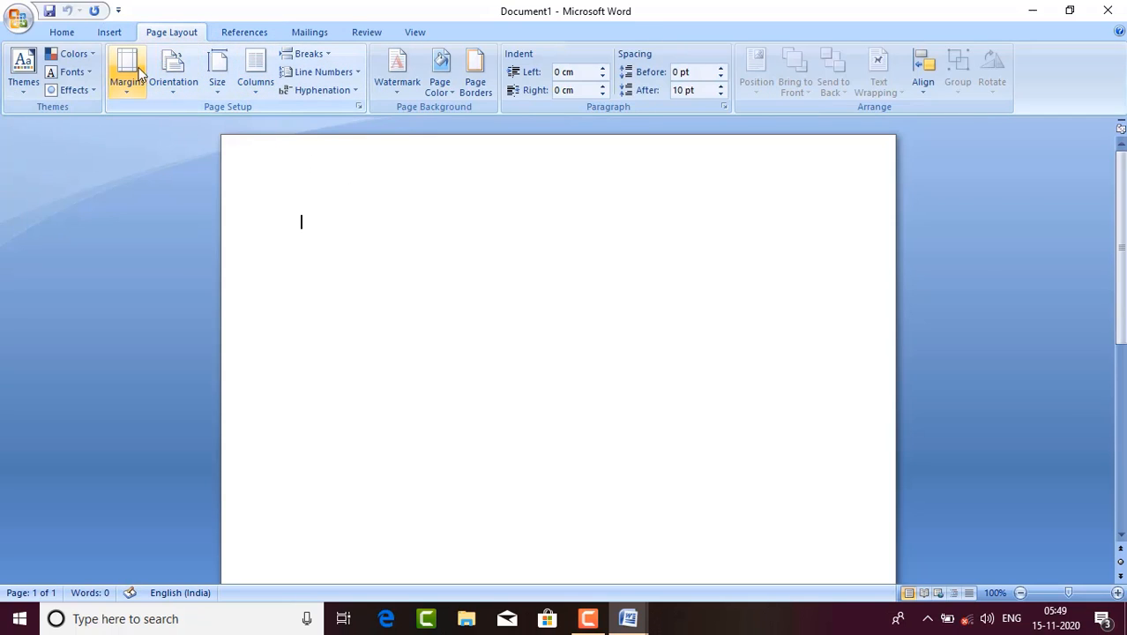
pyautogui.click(182, 82)
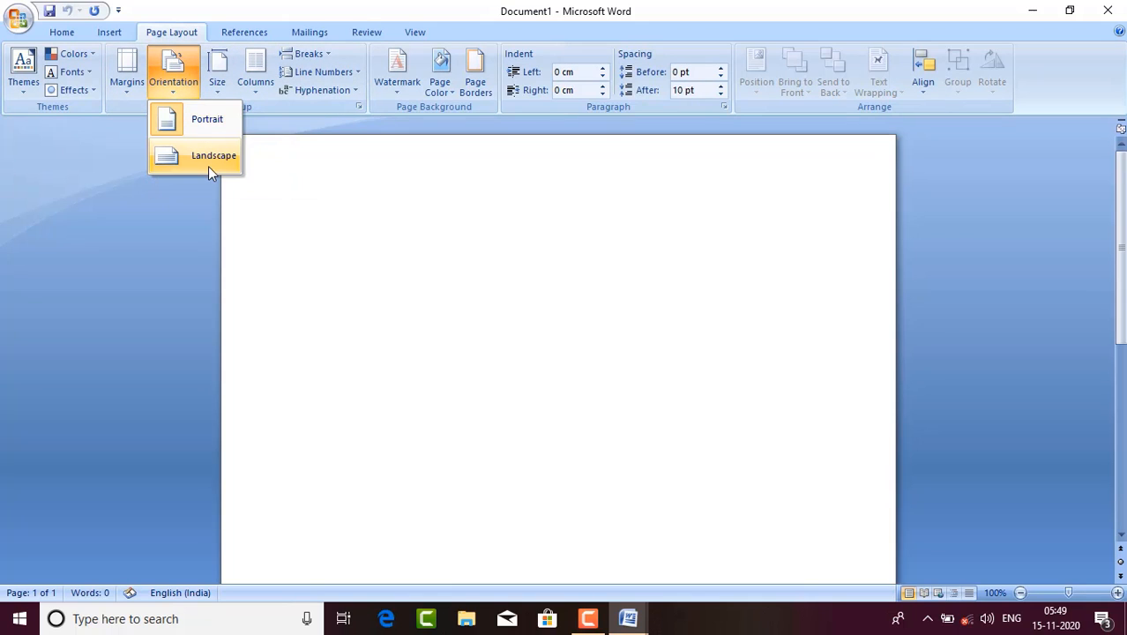
pyautogui.click(223, 84)
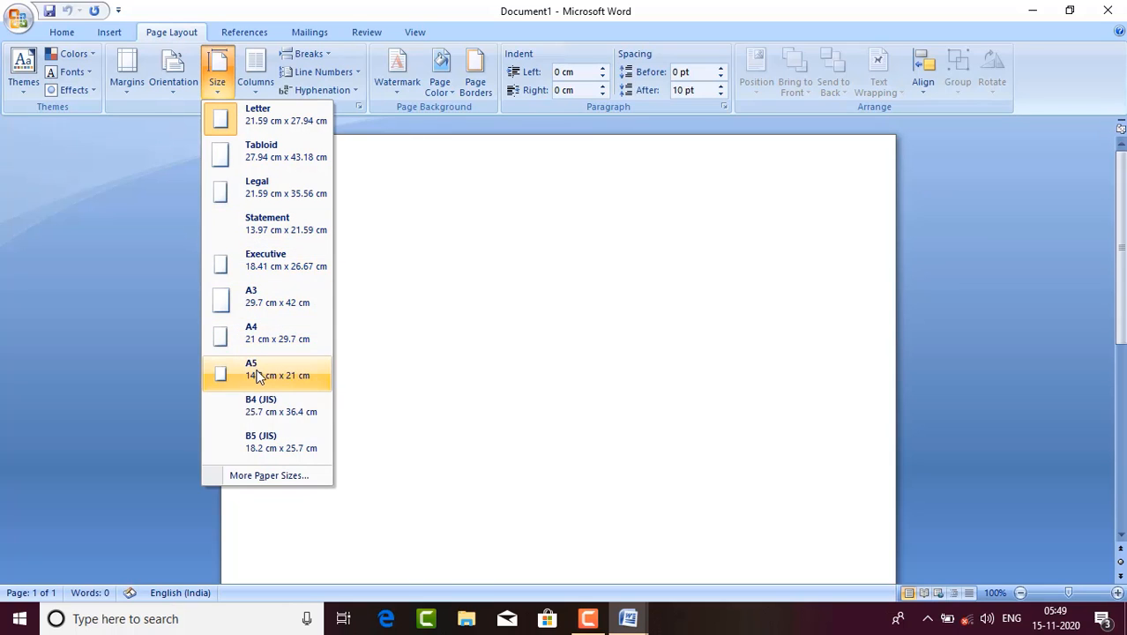
# Step: Set the blank document to a two-column layout and reopen the column choices
pyautogui.click(260, 93)
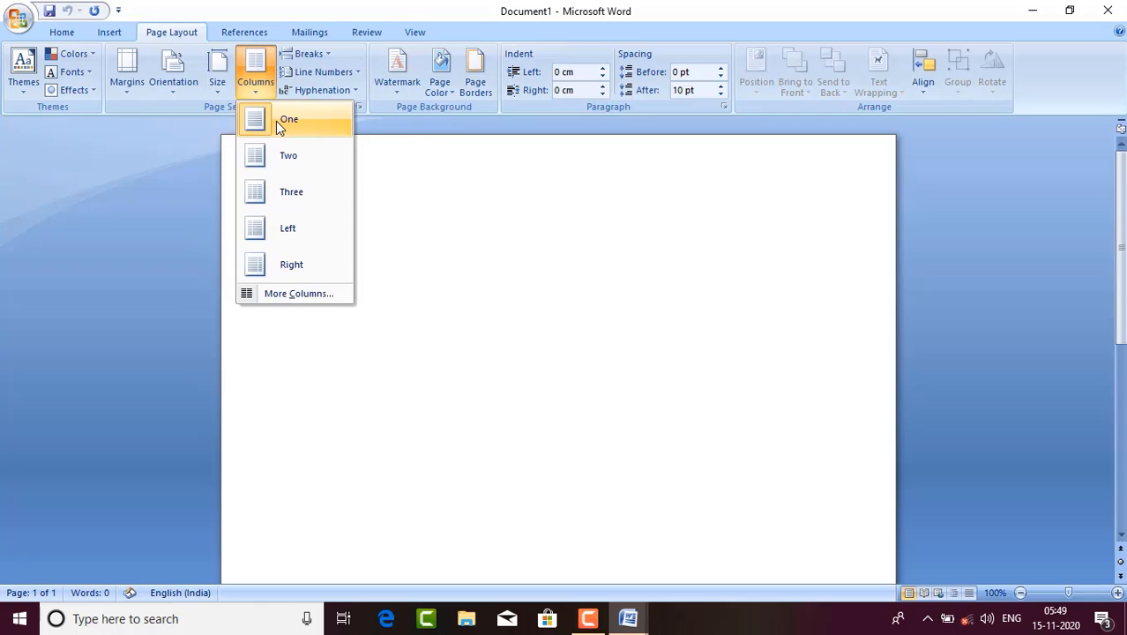
pyautogui.click(285, 175)
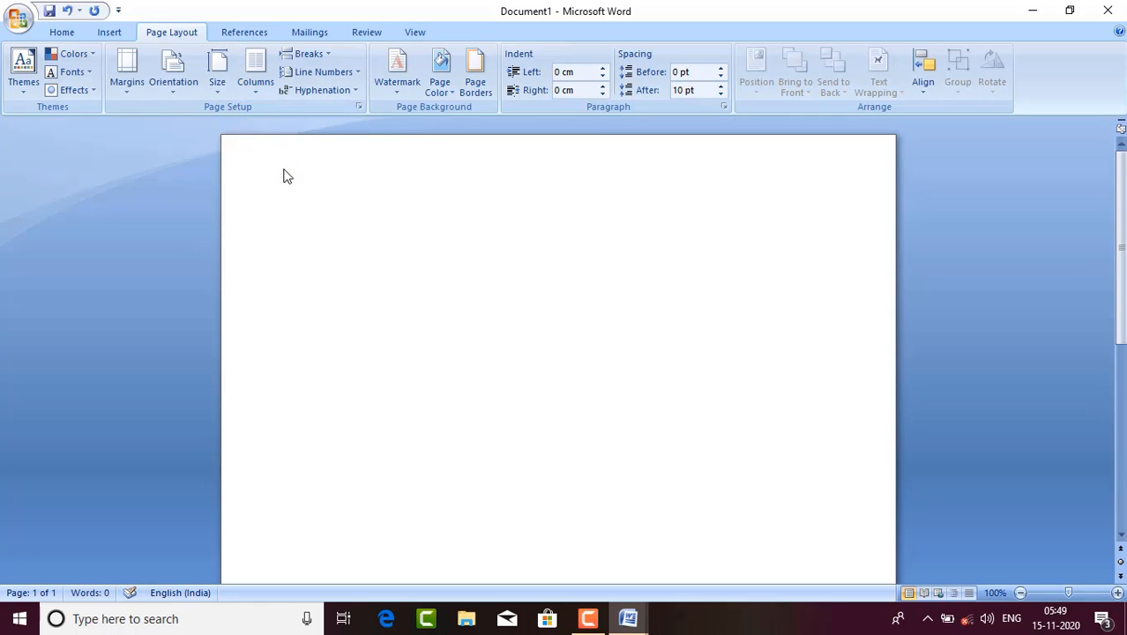
pyautogui.click(261, 87)
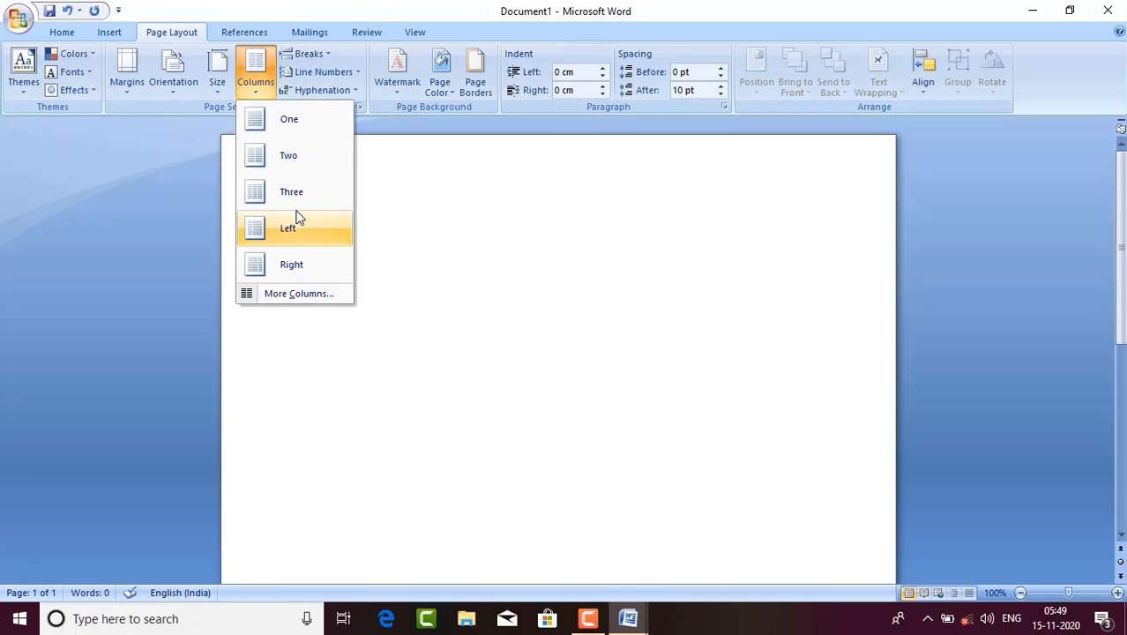
pyautogui.click(325, 54)
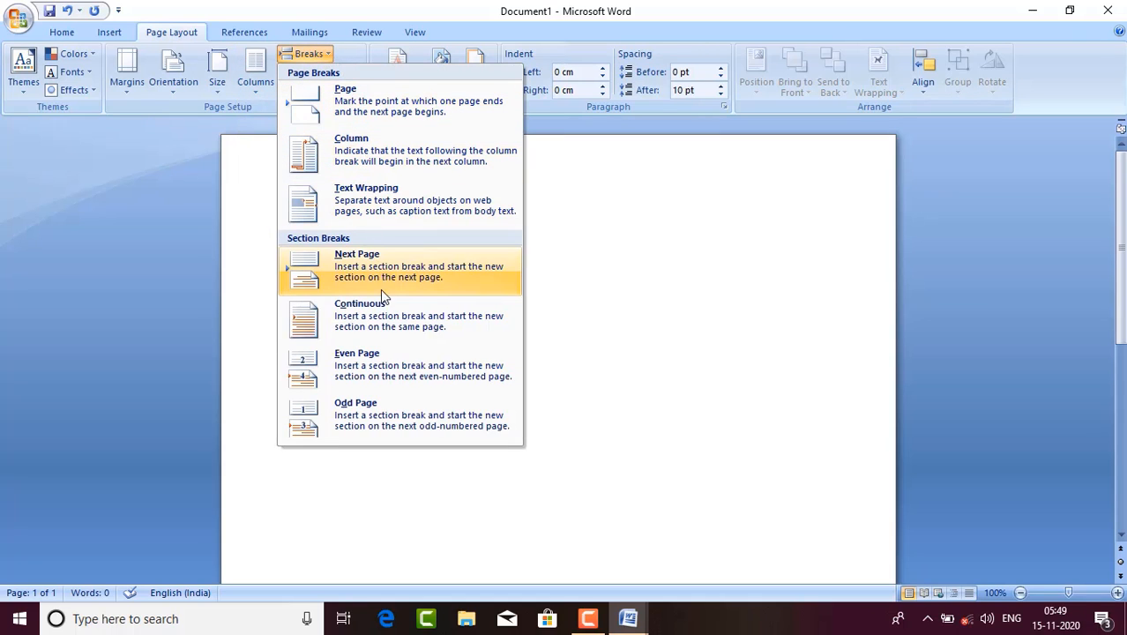
pyautogui.click(187, 300)
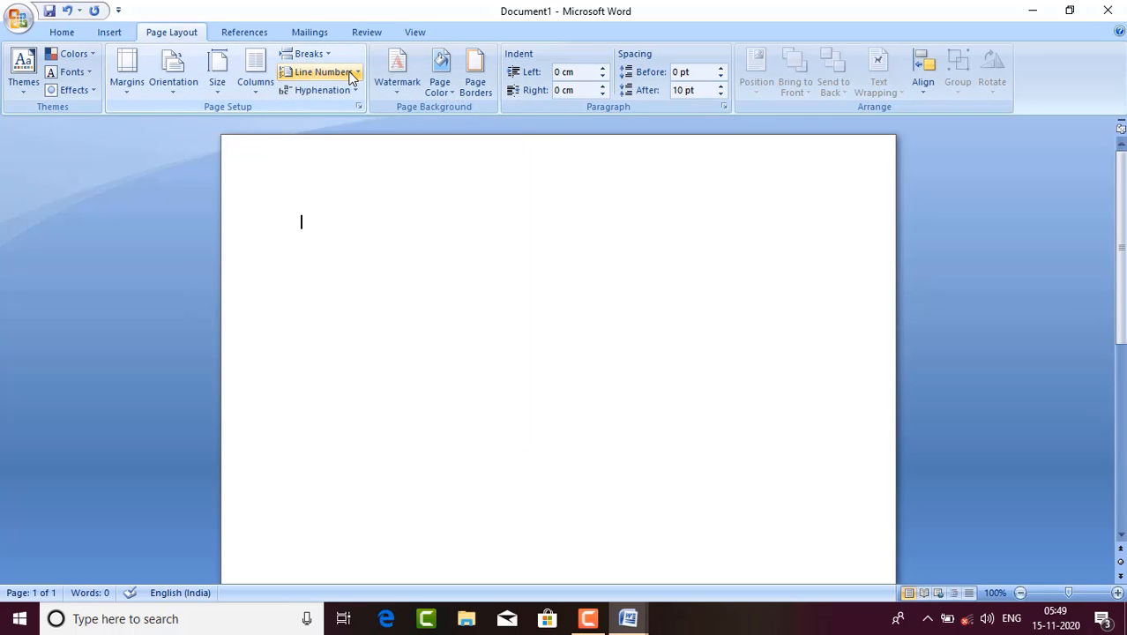
pyautogui.click(353, 74)
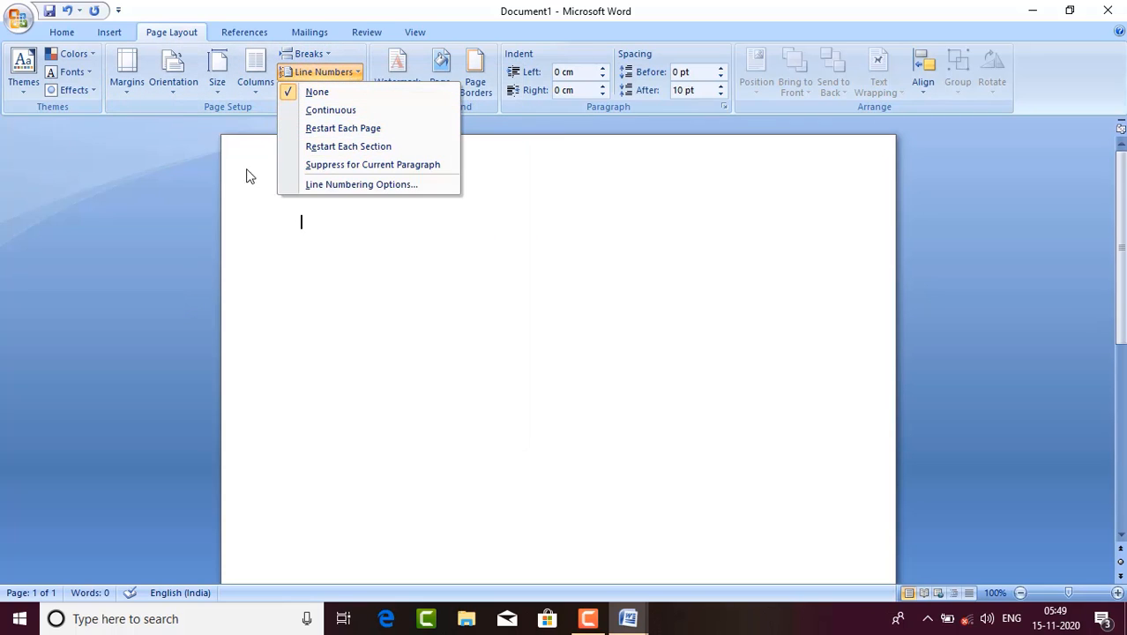
pyautogui.click(226, 177)
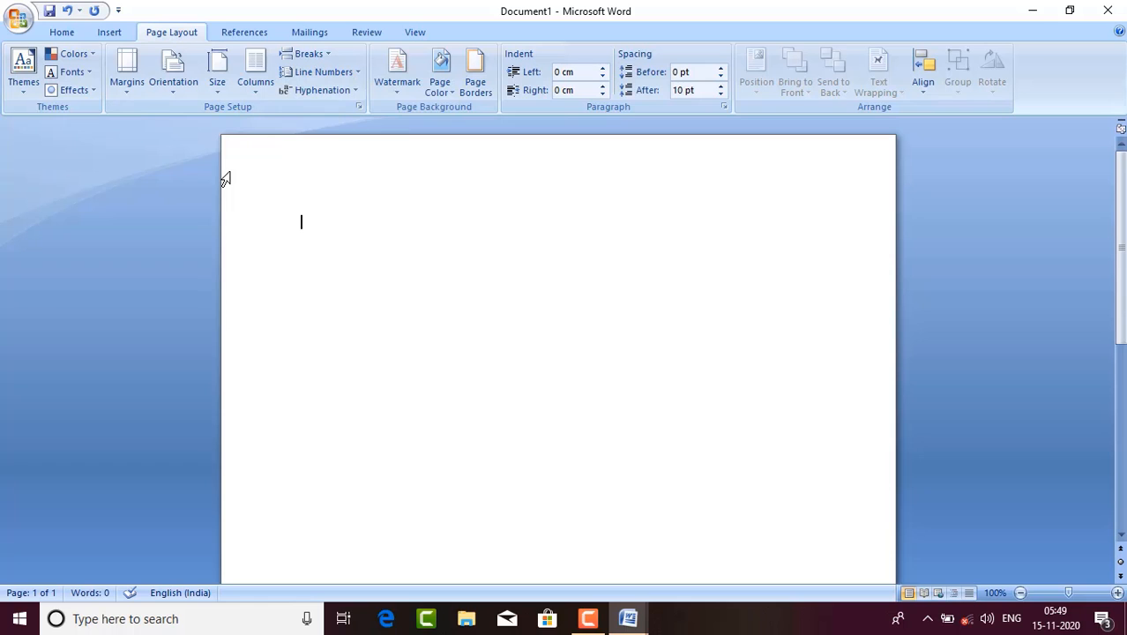
# Step: Apply a Box page border to the whole document, trying the Shadow setting before returning to Box
pyautogui.click(476, 82)
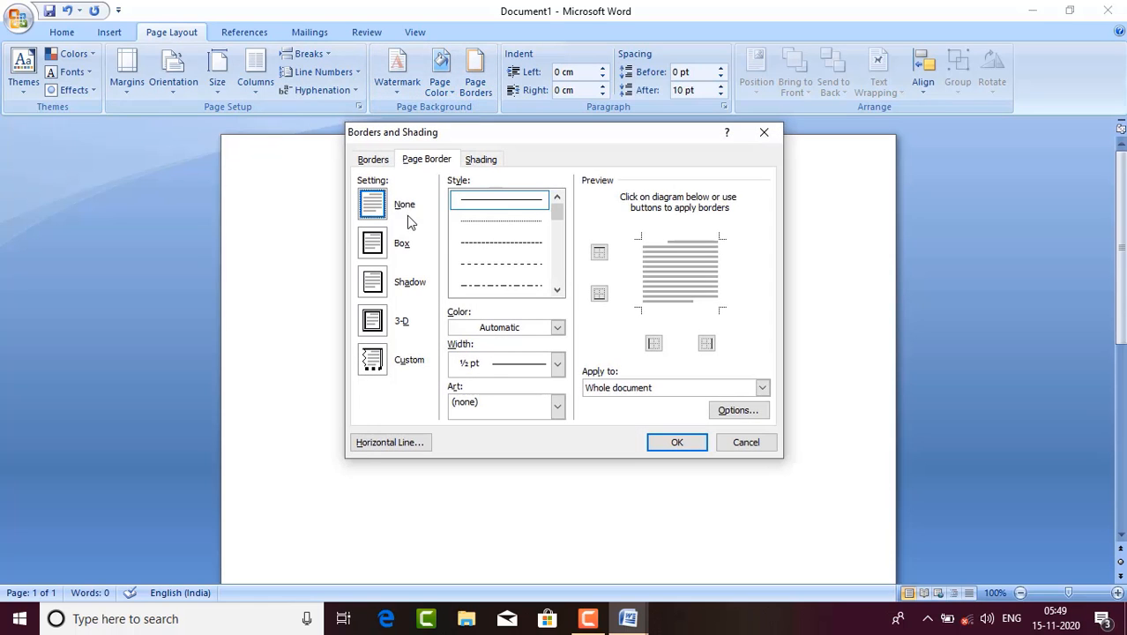
pyautogui.click(378, 246)
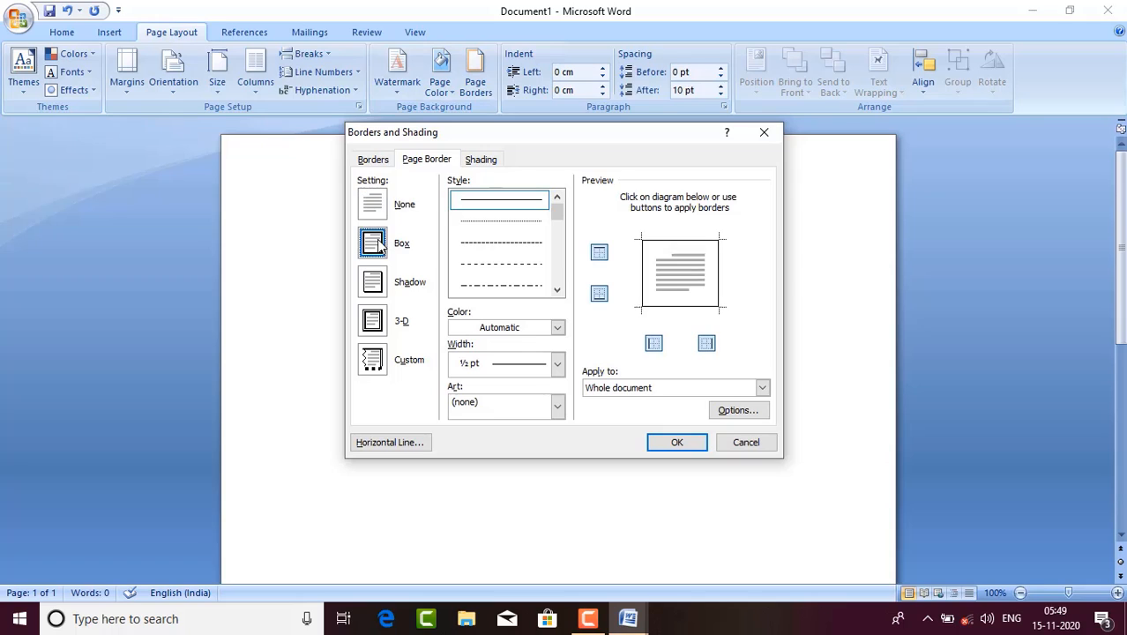
pyautogui.click(387, 287)
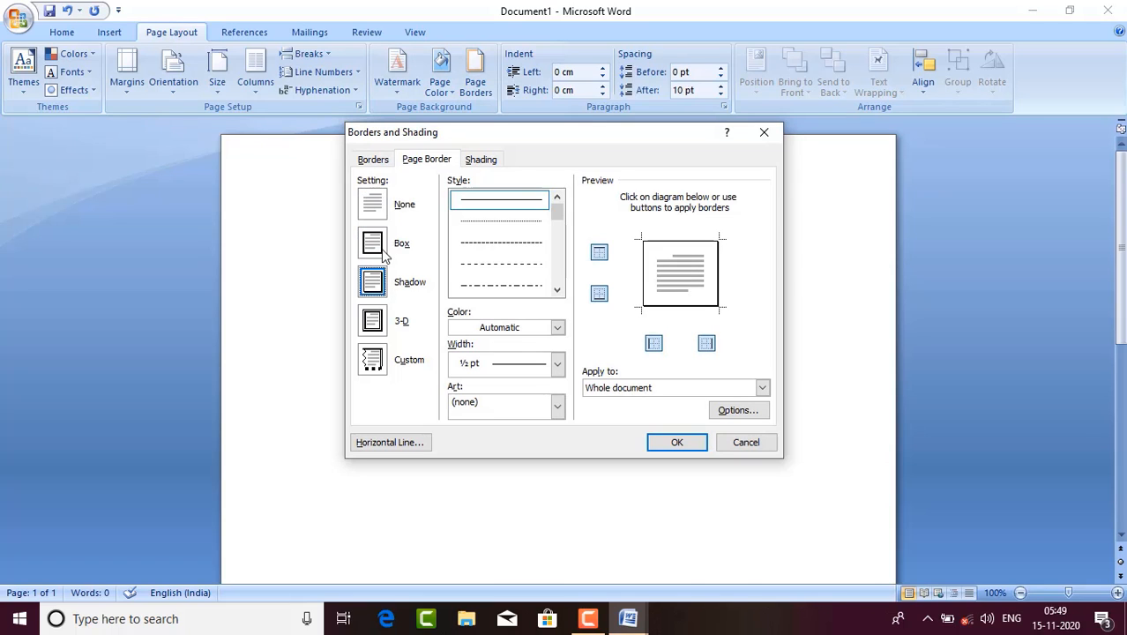
pyautogui.click(379, 251)
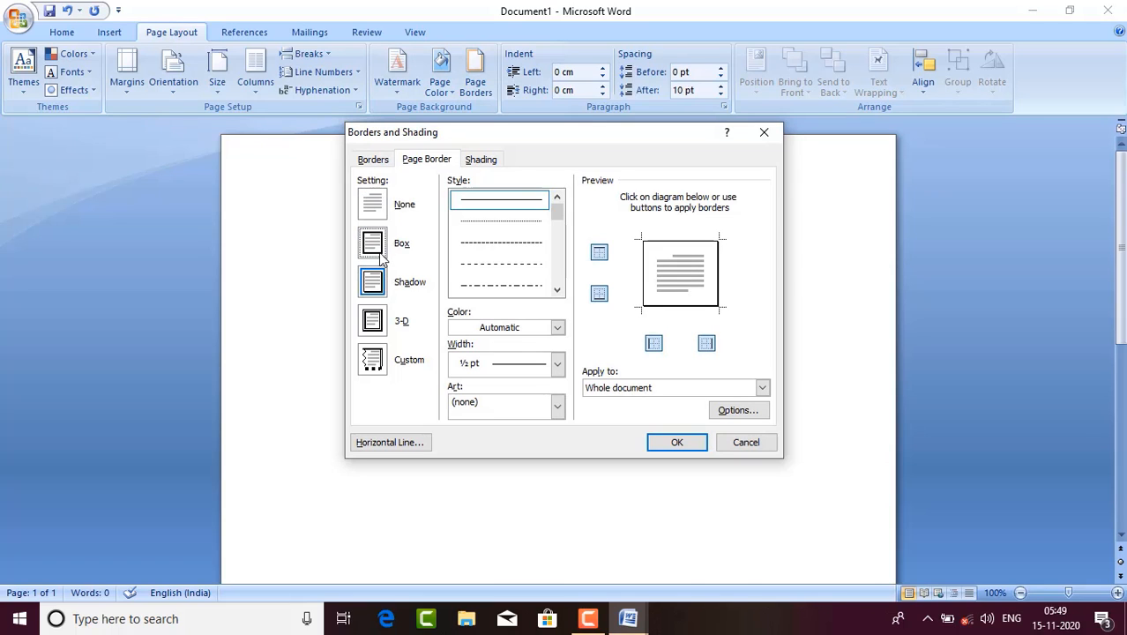
pyautogui.click(692, 444)
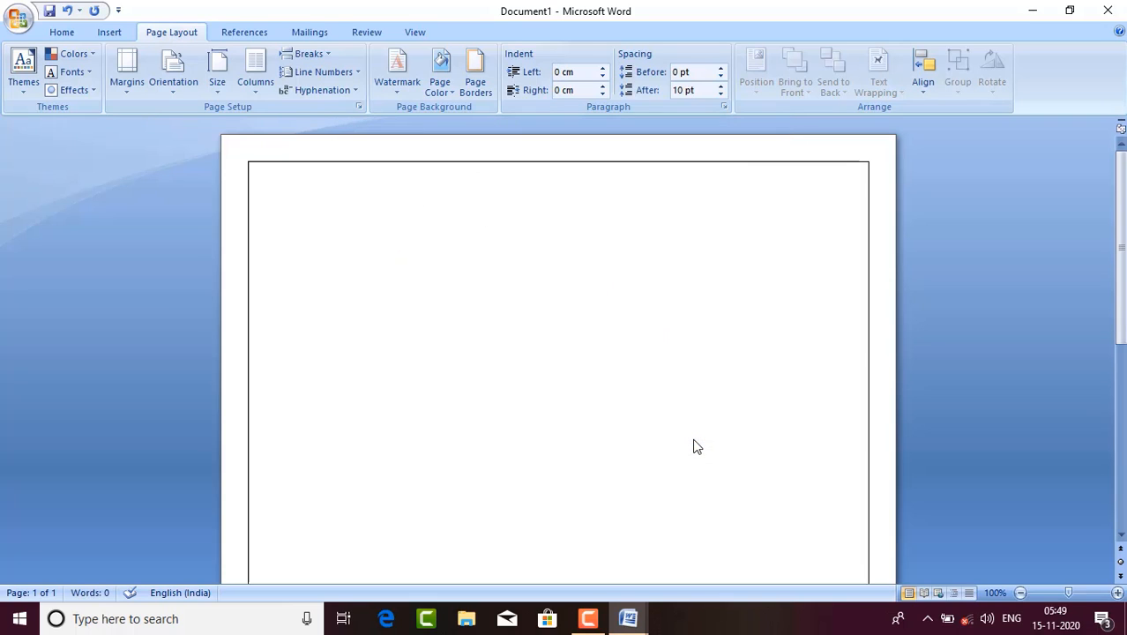
pyautogui.click(407, 32)
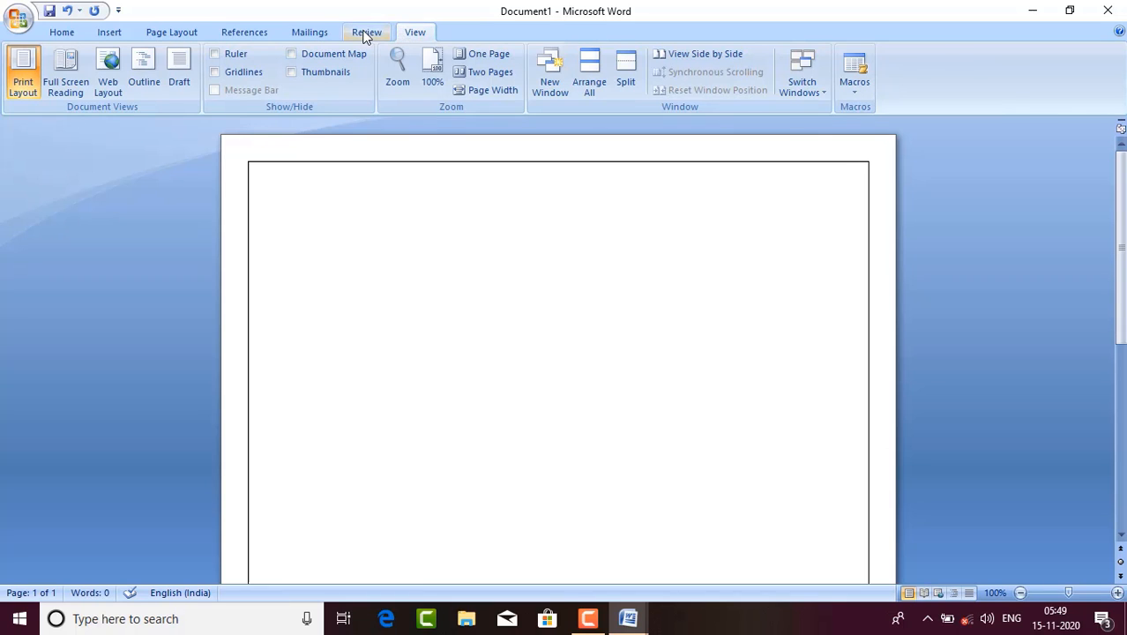
pyautogui.click(363, 33)
pyautogui.click(313, 32)
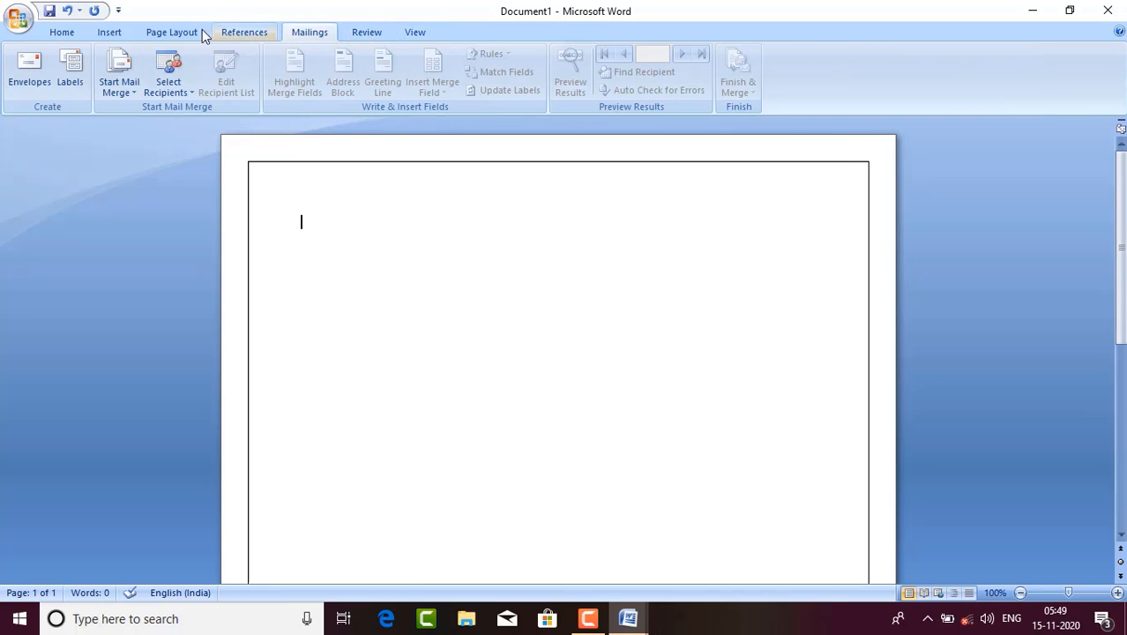
# Step: Insert a table with 3 columns and 3 rows at the start of the bordered page
pyautogui.click(111, 34)
pyautogui.click(134, 70)
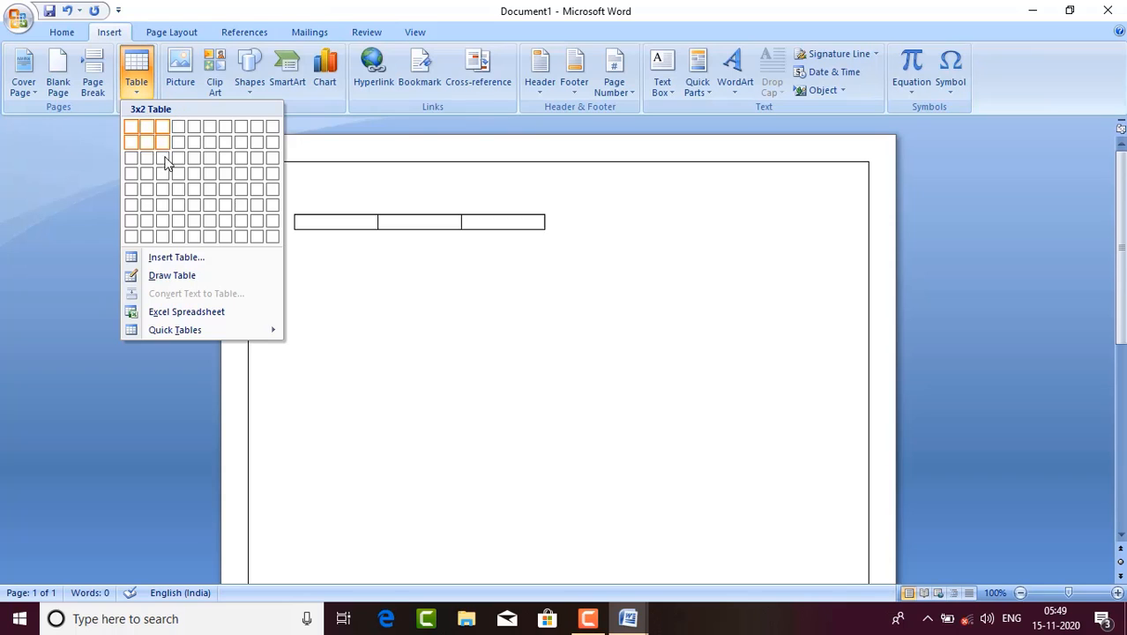
pyautogui.click(175, 258)
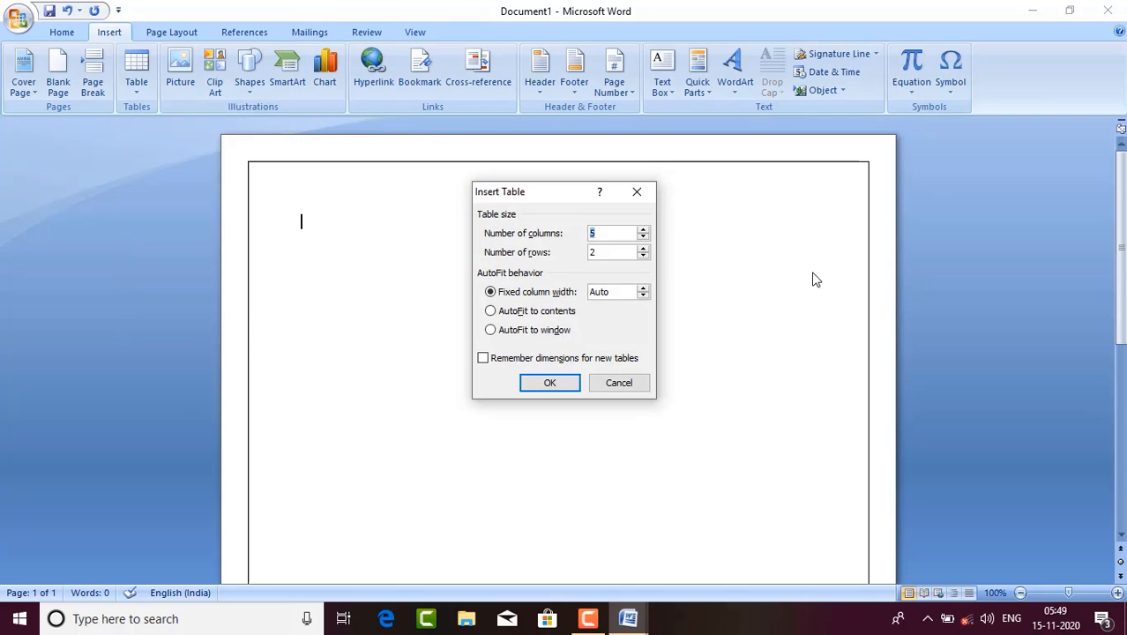
pyautogui.click(618, 234)
pyautogui.press('BackSpace')
pyautogui.write('3')
pyautogui.click(606, 251)
pyautogui.press('BackSpace')
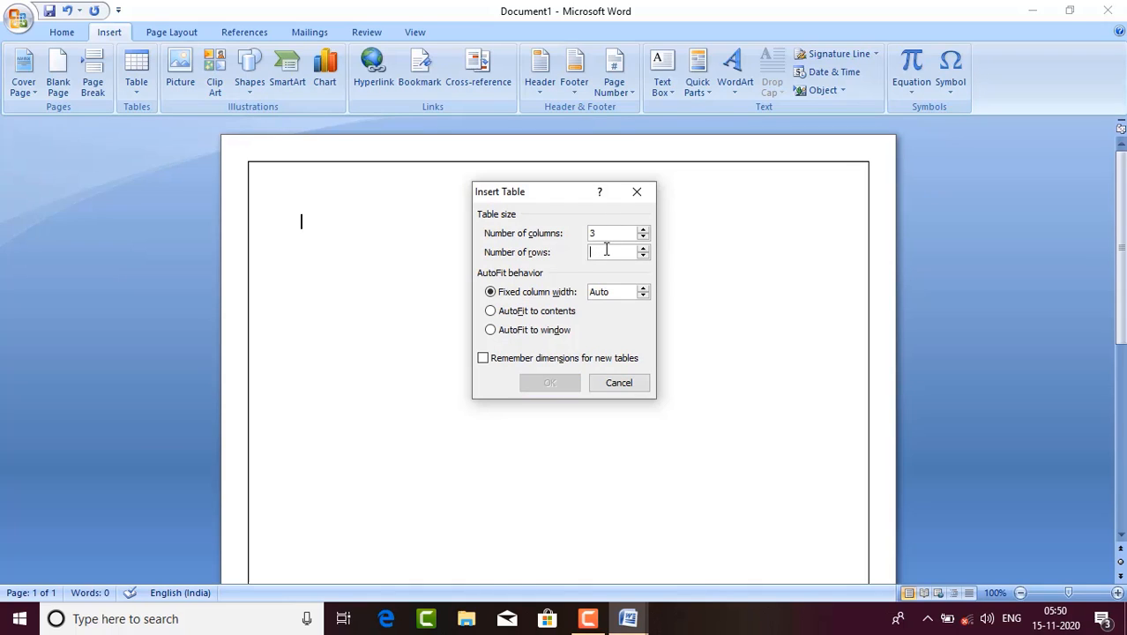
pyautogui.write('3')
pyautogui.click(551, 385)
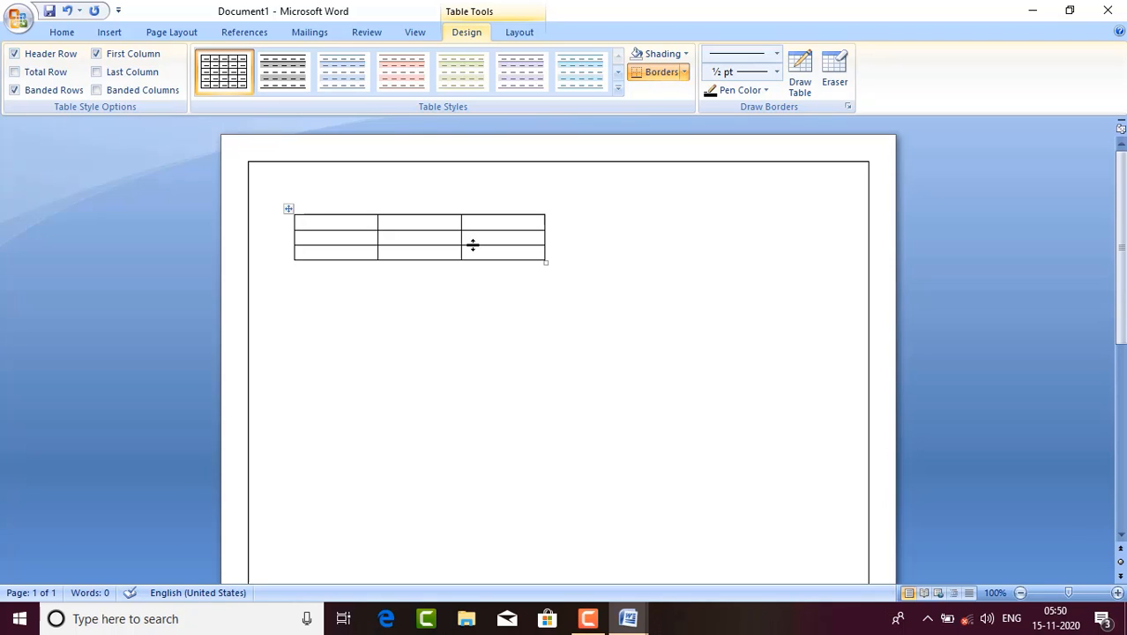
# Step: Examine the built-in header and footer designs, then close the gallery without choosing one
pyautogui.click(103, 32)
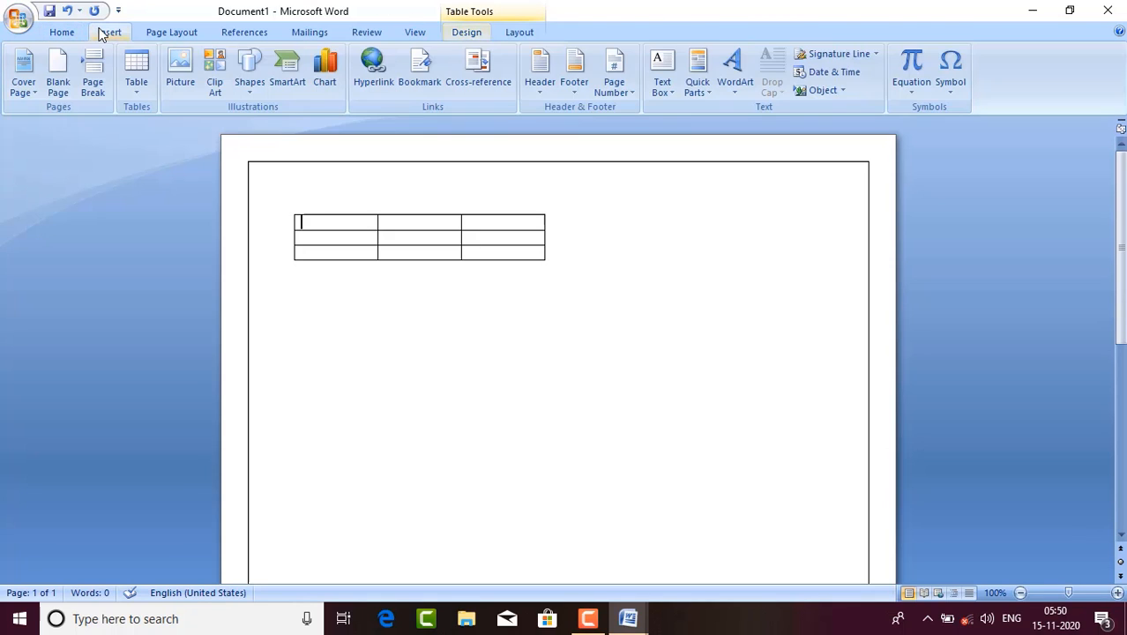
pyautogui.click(538, 84)
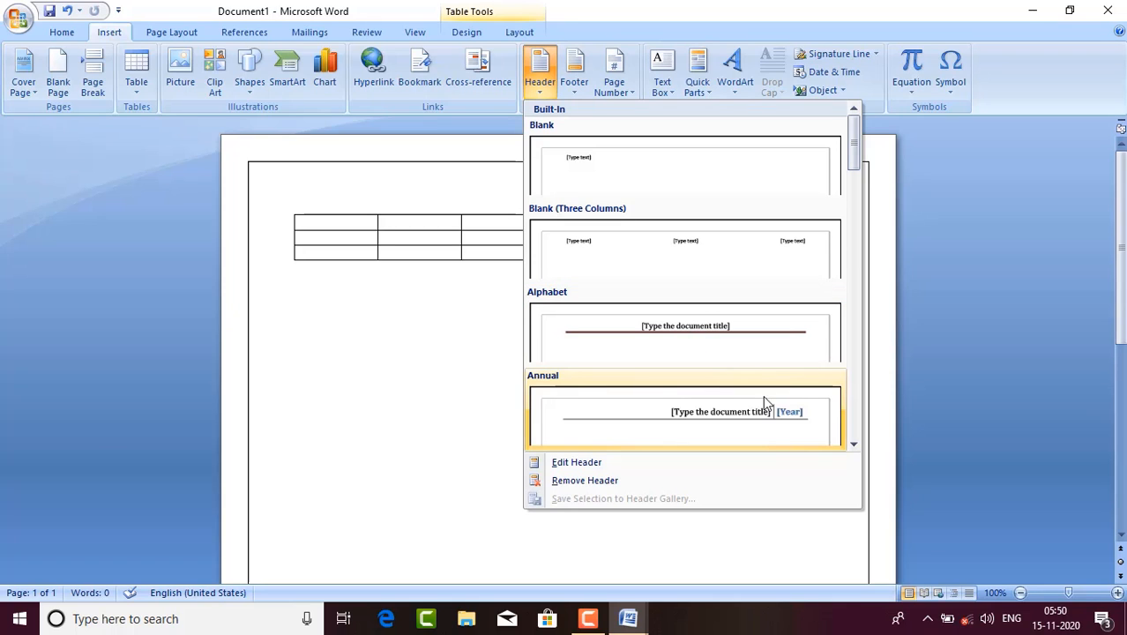
pyautogui.click(578, 76)
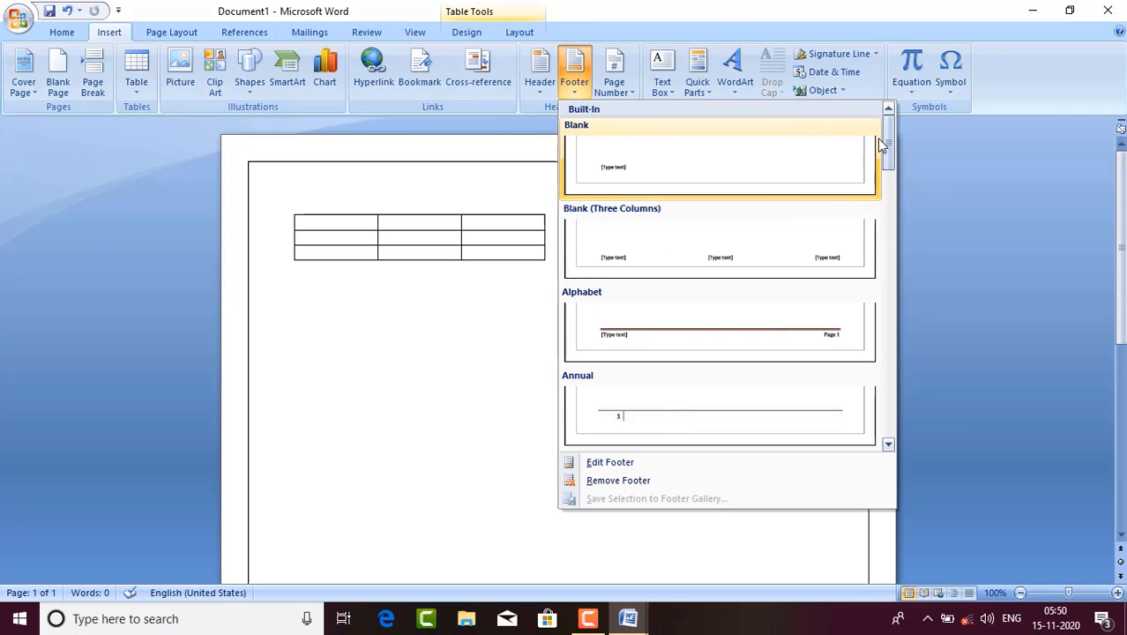
pyautogui.moveTo(892, 146); pyautogui.dragTo(843, 396)
pyautogui.click(419, 373)
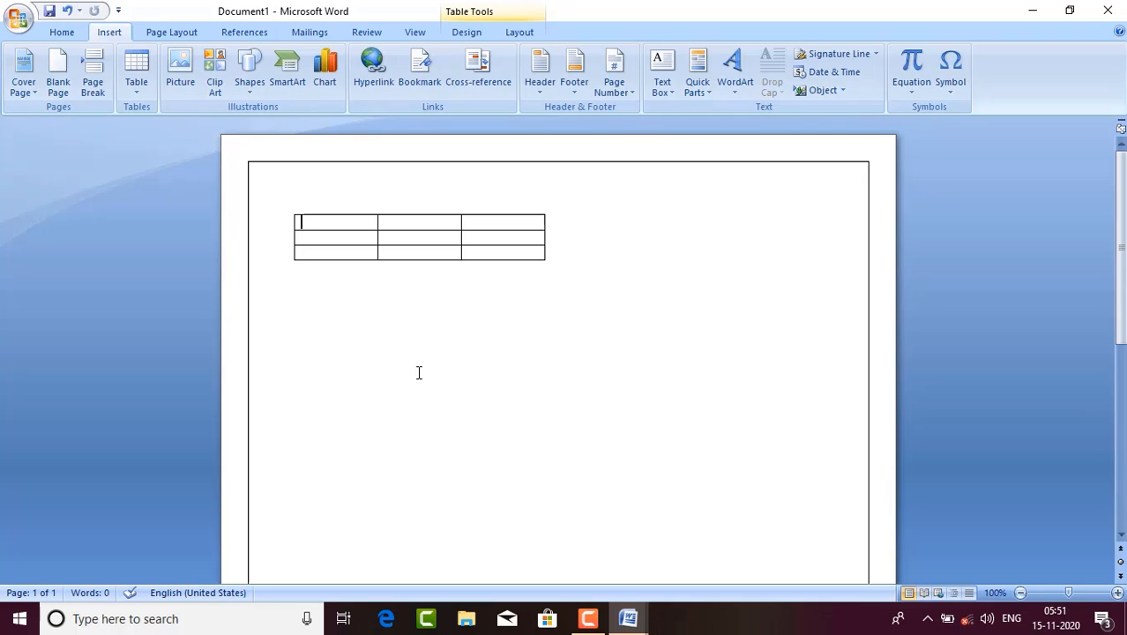
pyautogui.press('super+p')
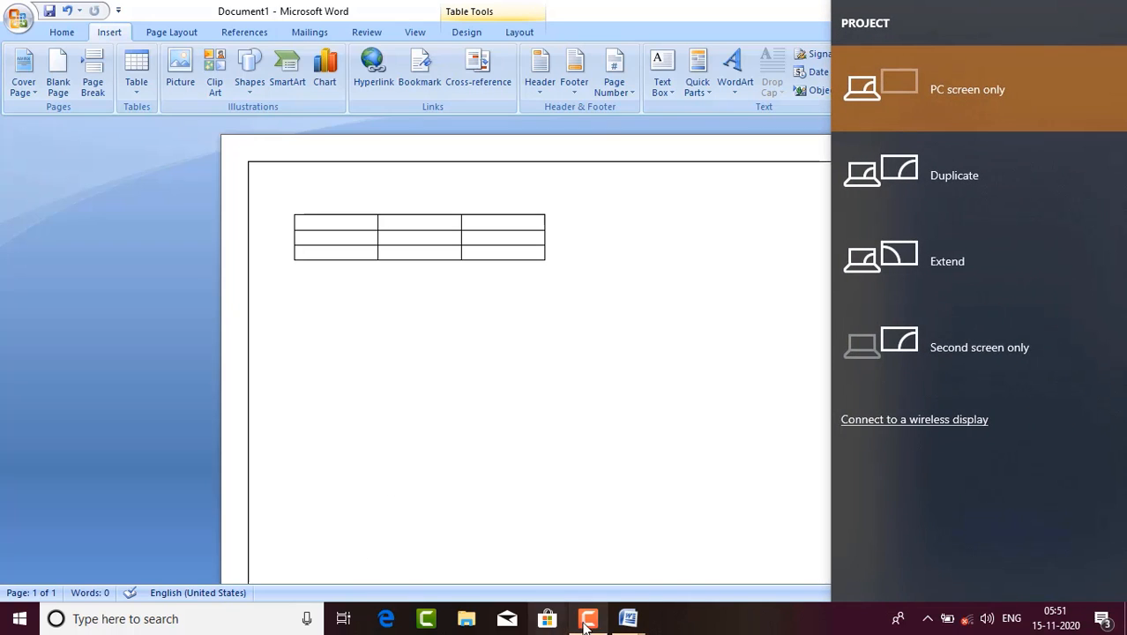